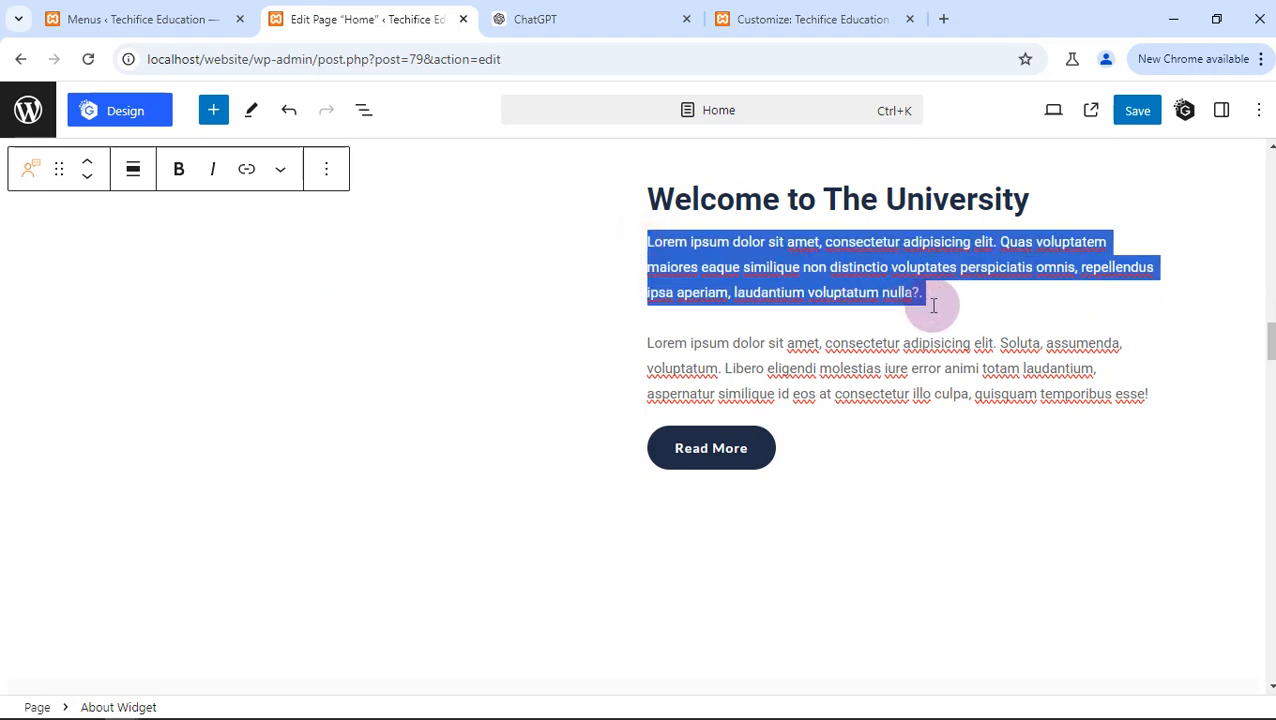
- Replace the first placeholder paragraph under the welcome heading with the paragraph on Techifice's core values copied from the ChatGPT report
key(BackSpace)
click(600, 14)
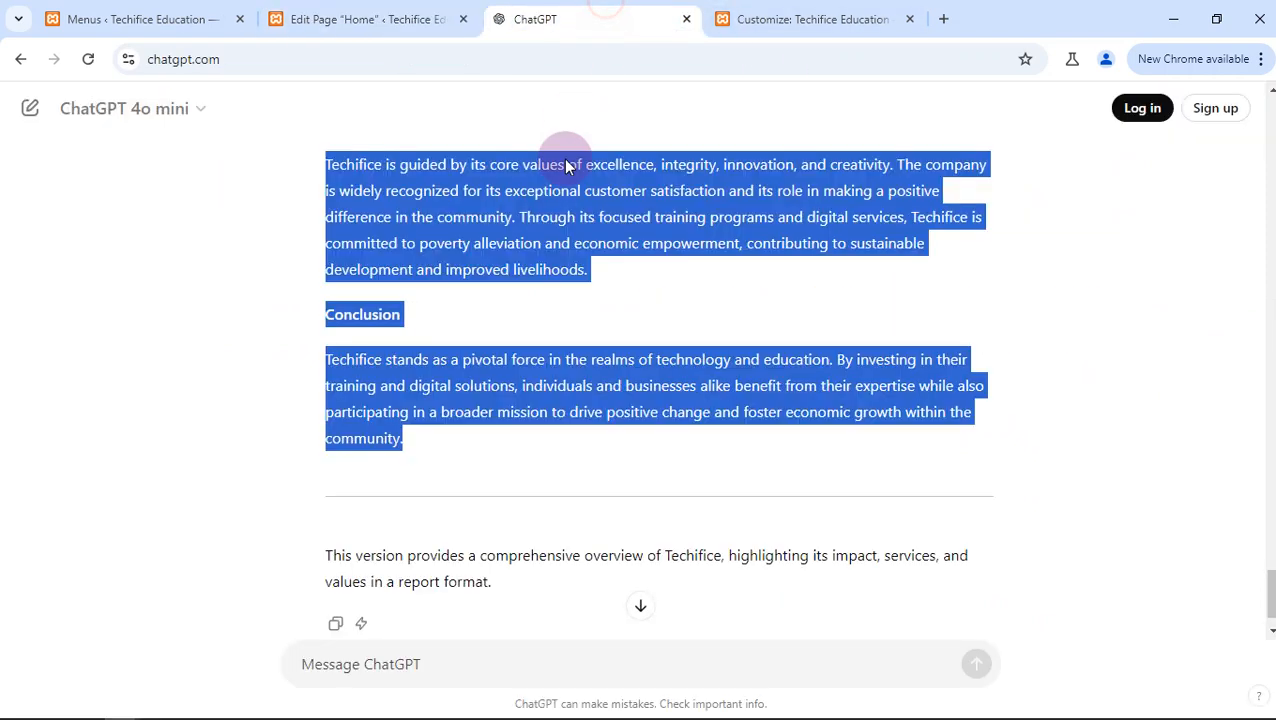
click(584, 236)
drag(587, 268, 513, 217)
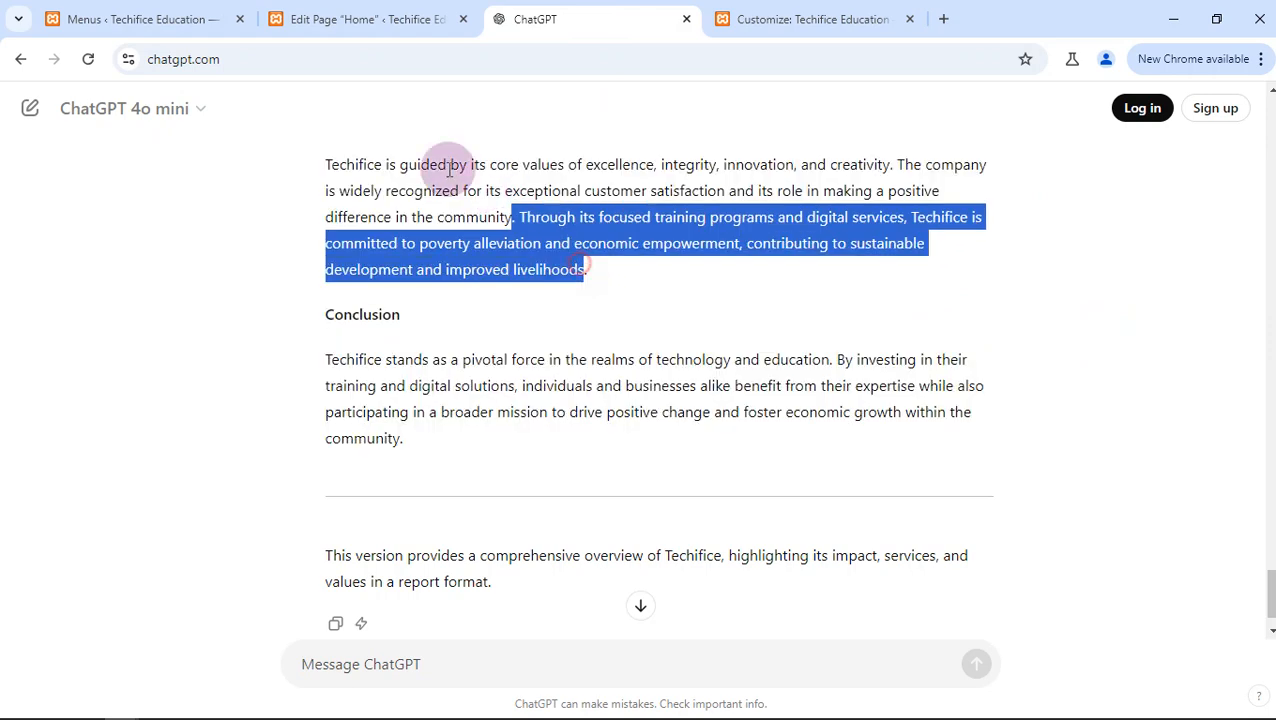
drag(449, 168, 333, 148)
key(ctrl+c)
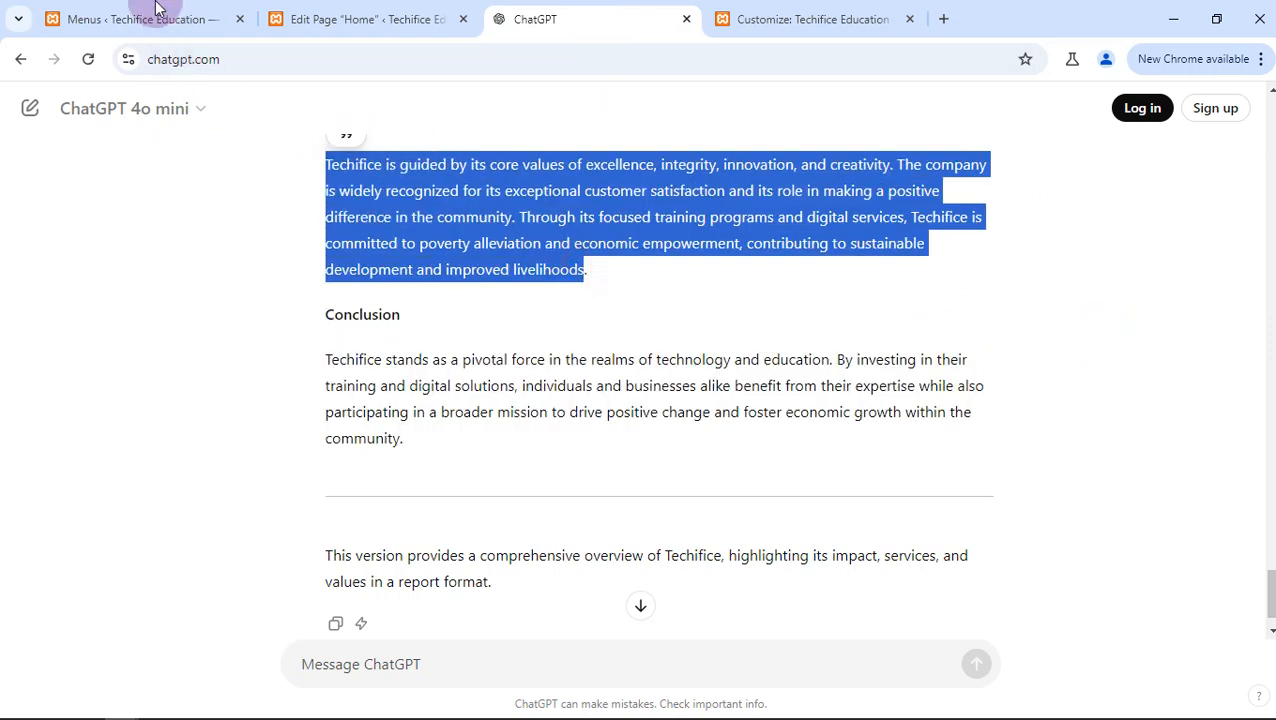
click(360, 19)
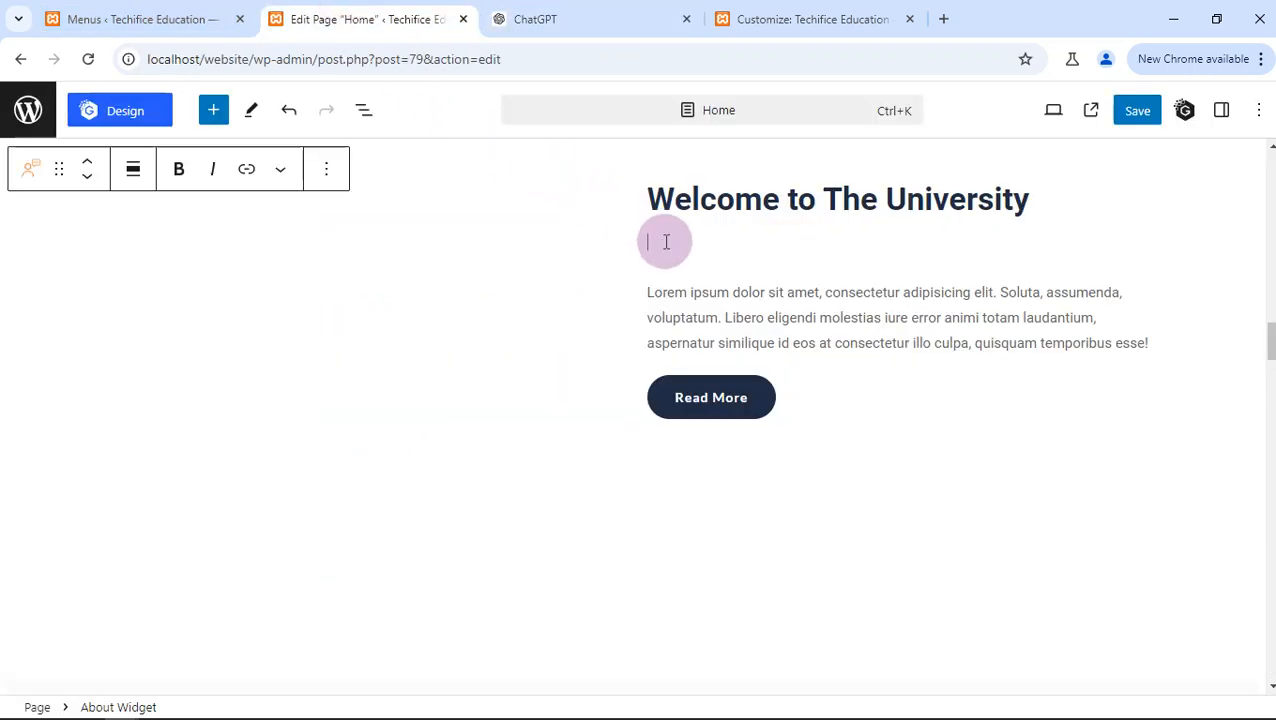
key(ctrl+v)
- Delete the remaining Lorem ipsum paragraph and the blank lines above the Read More button
scroll(706, 250, up, 2)
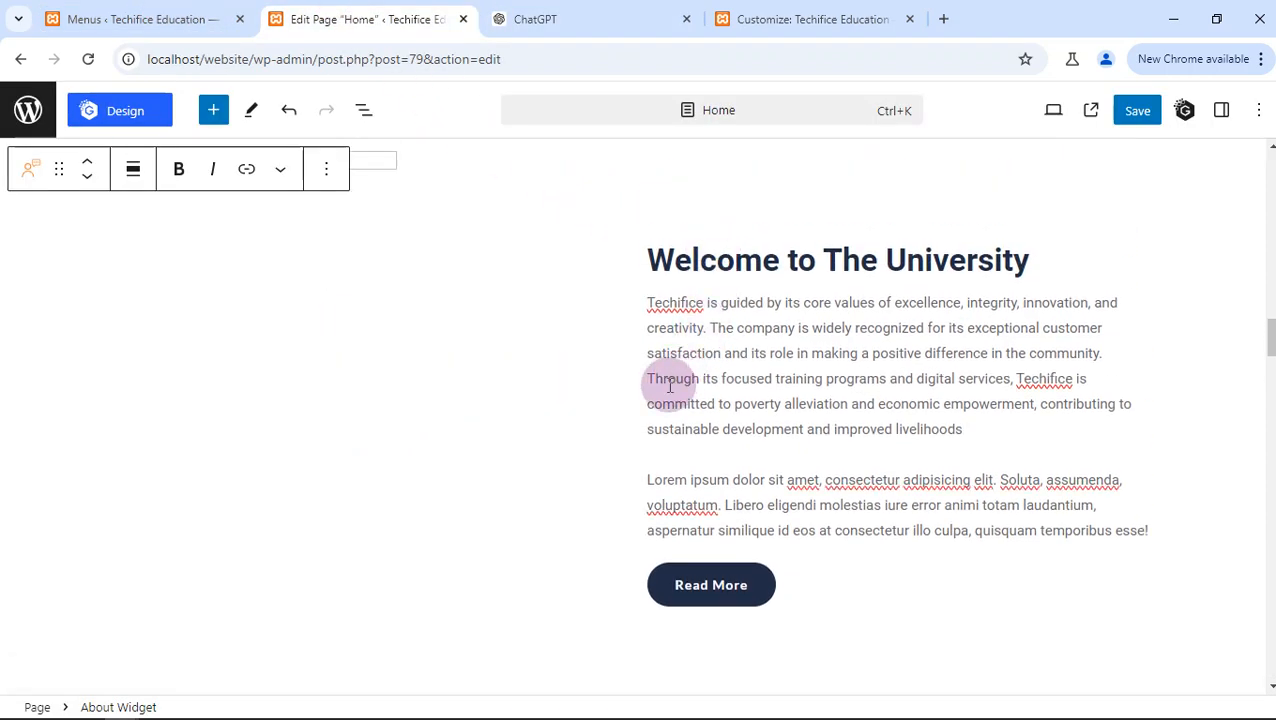
drag(647, 481, 1165, 543)
key(BackSpace)
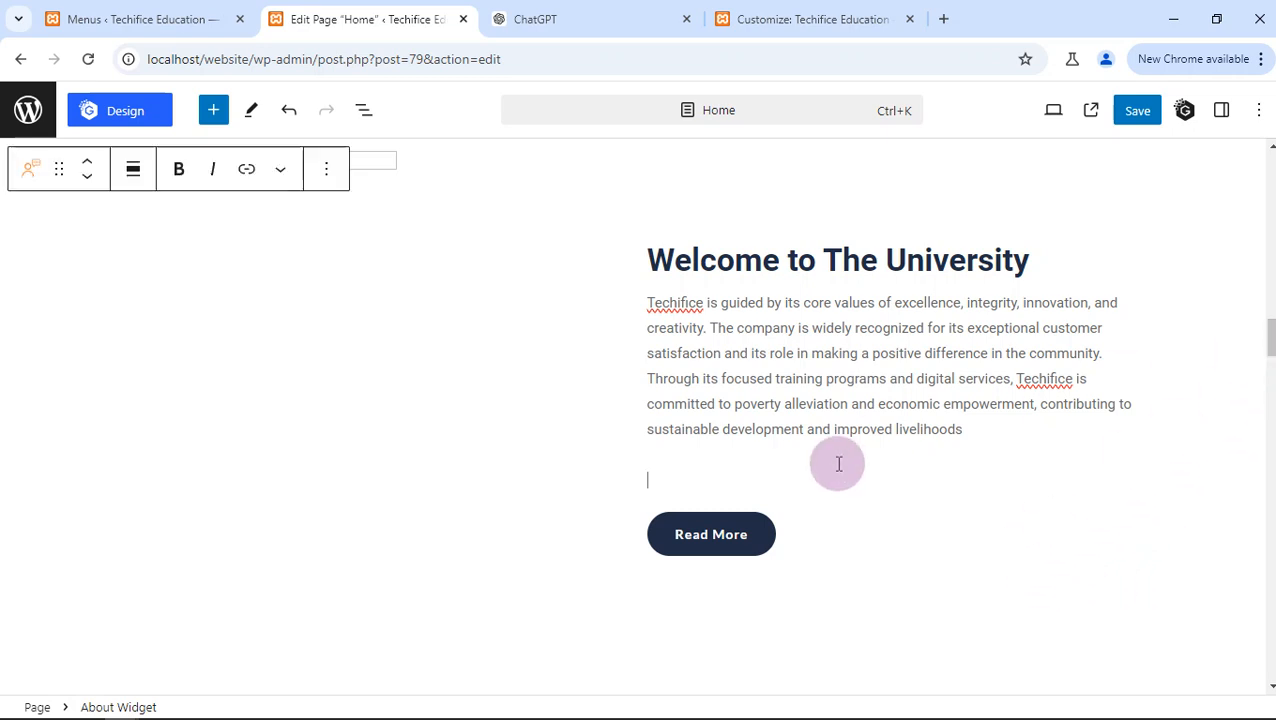
key(BackSpace)
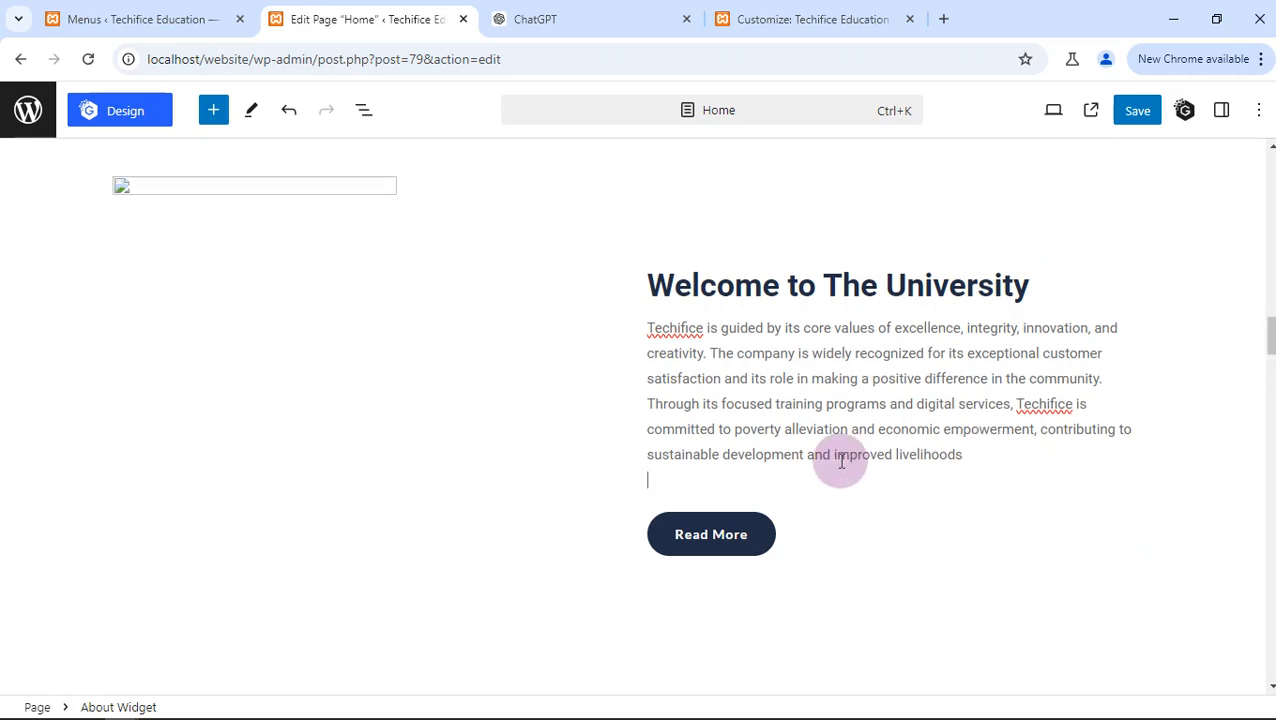
key(BackSpace)
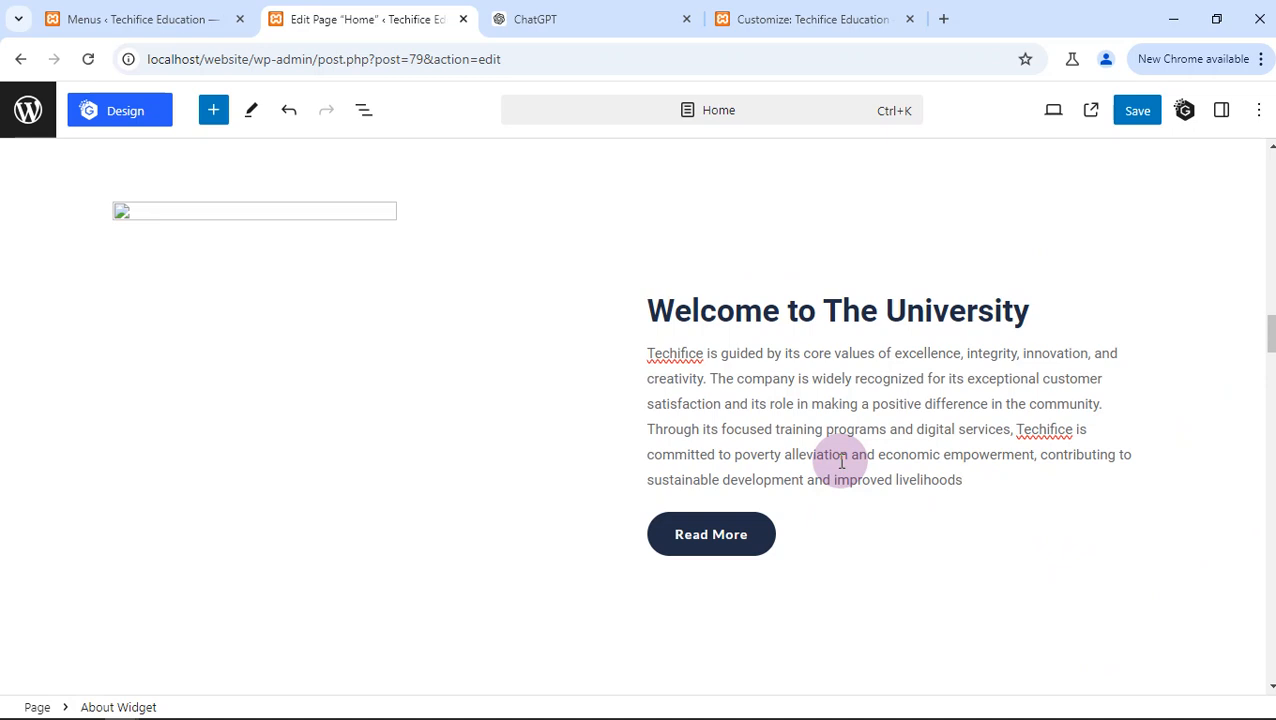
- Change the welcome section's heading to "Welcome to Techifice Academy"
double_click(918, 308)
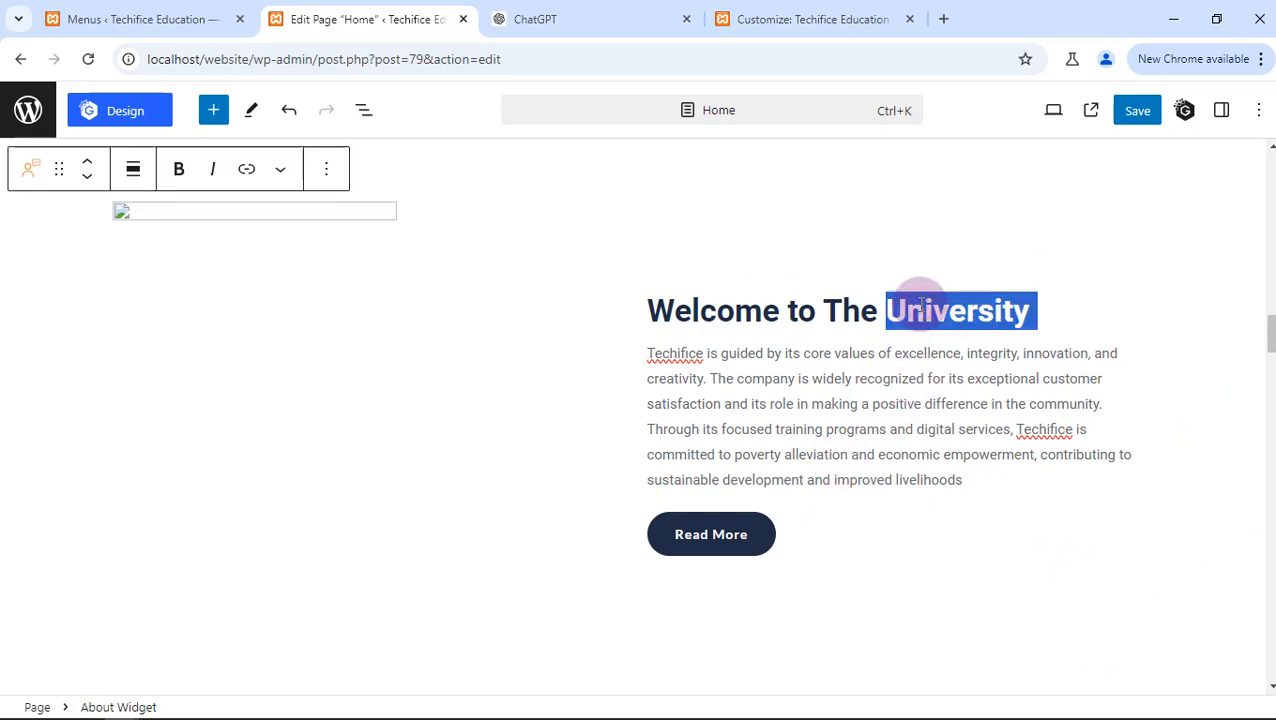
key(BackSpace)
key(BackSpace)
key(BackSpace)
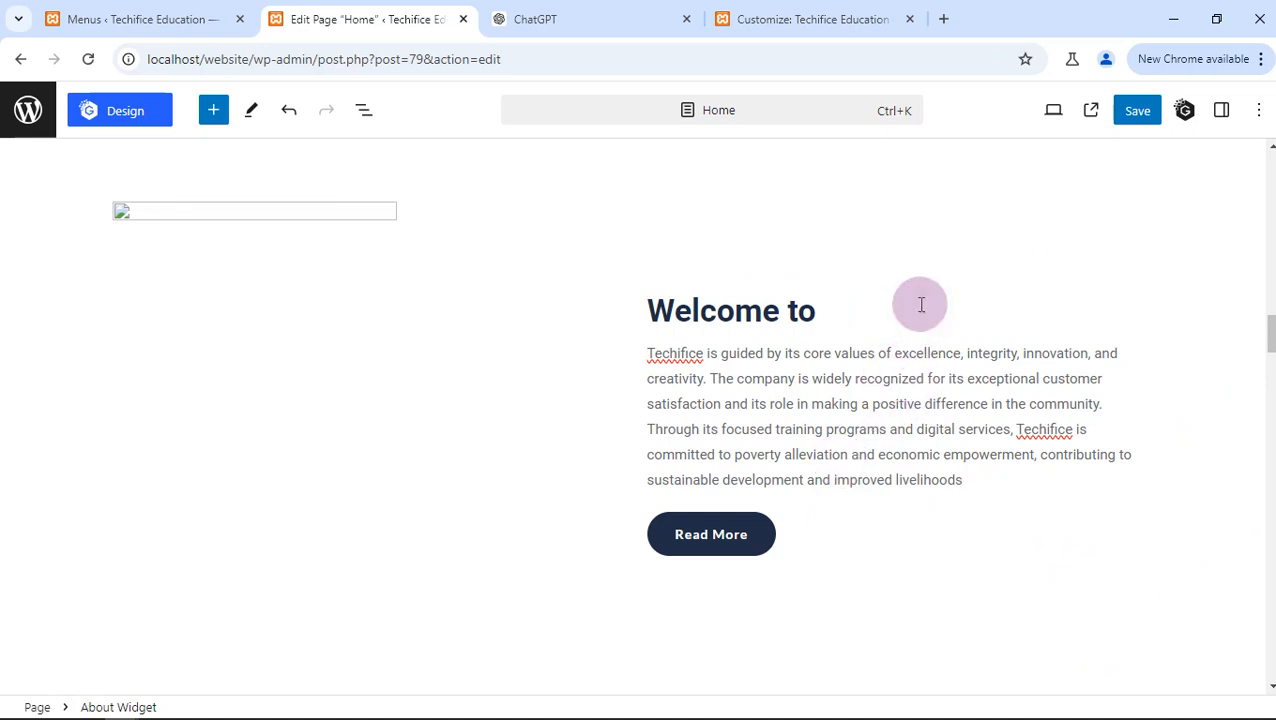
text(Techifice Academy)
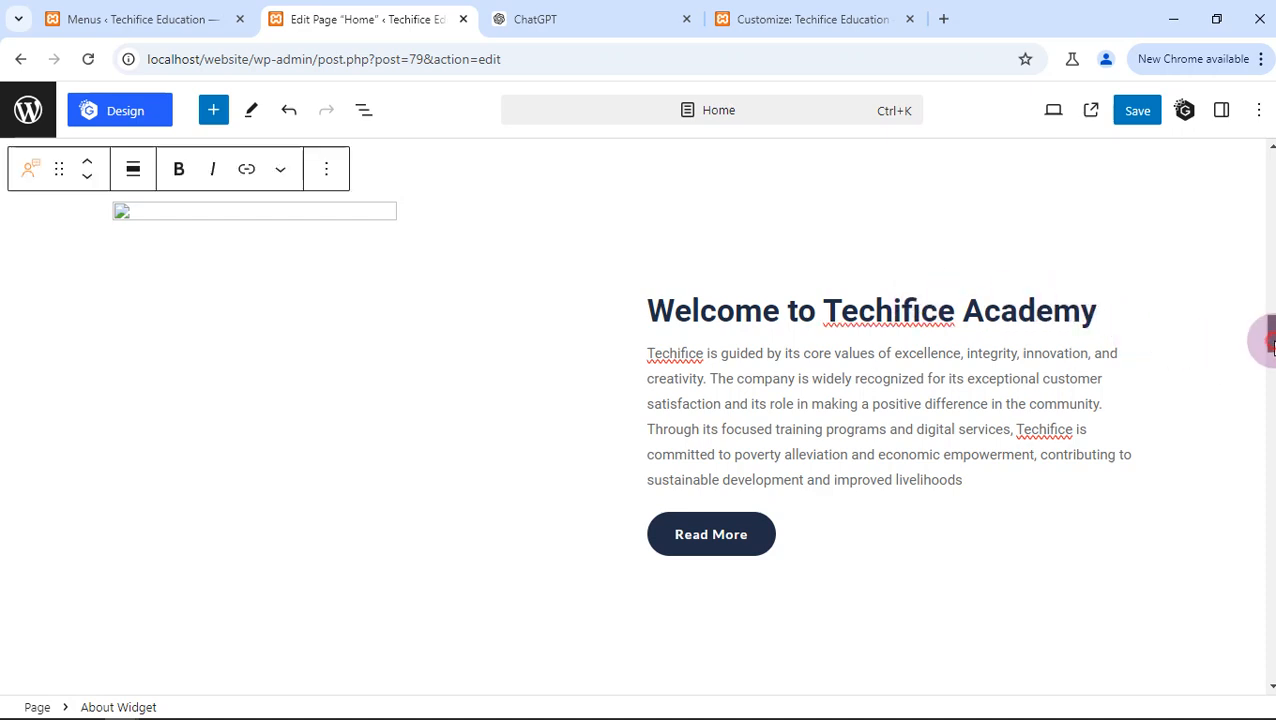
- Retitle the Graphics & Web Design card in the Our Departments section as "Social Media Management"
drag(1271, 345, 1271, 361)
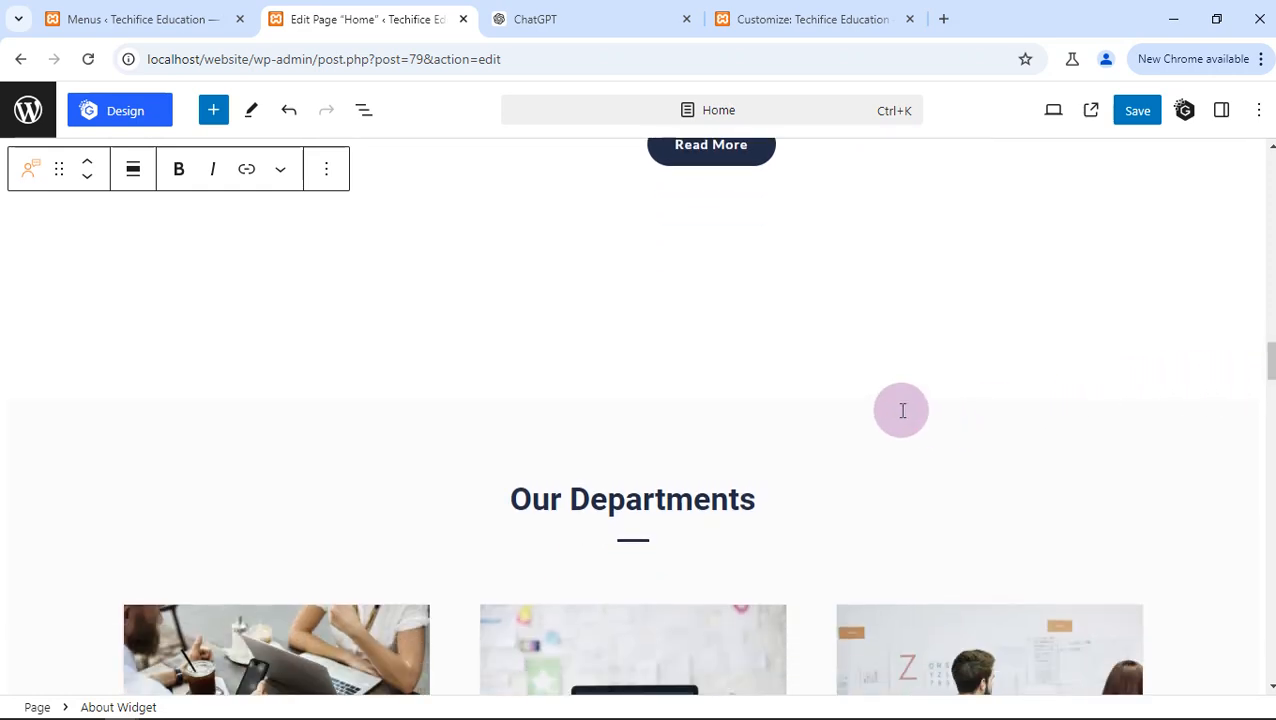
scroll(902, 410, down, 1)
scroll(540, 395, down, 2)
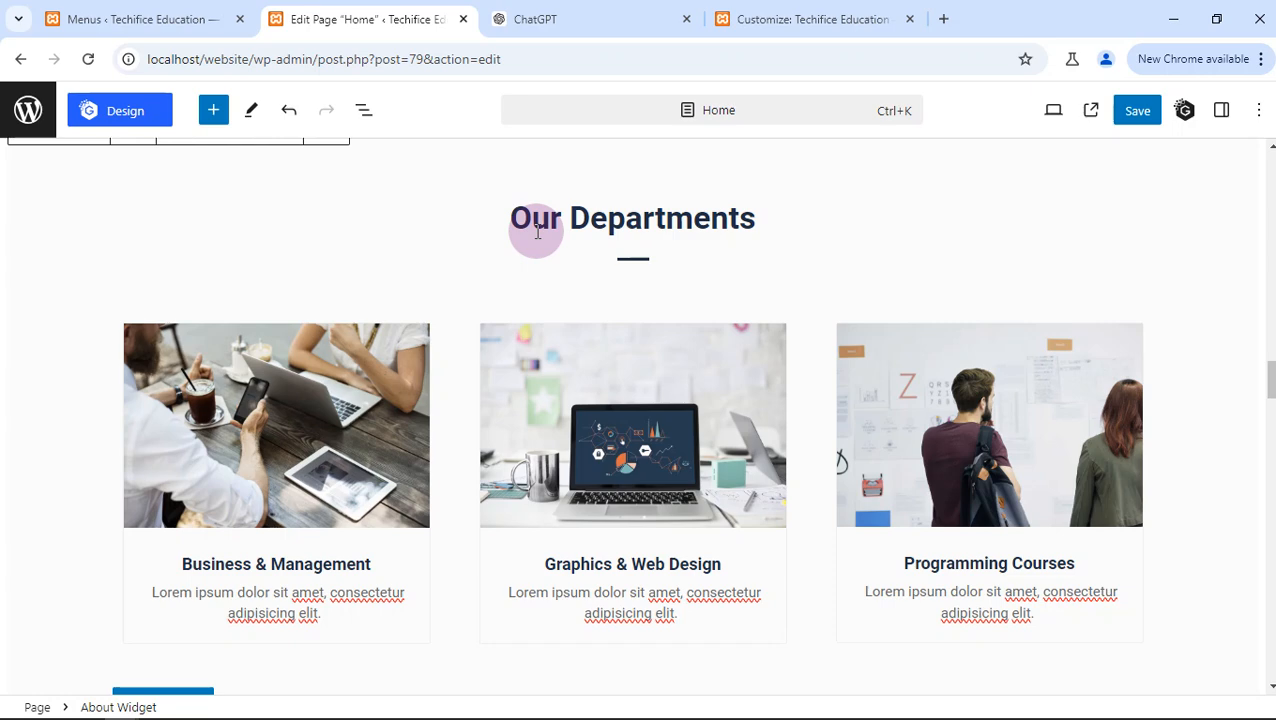
scroll(256, 565, down, 1)
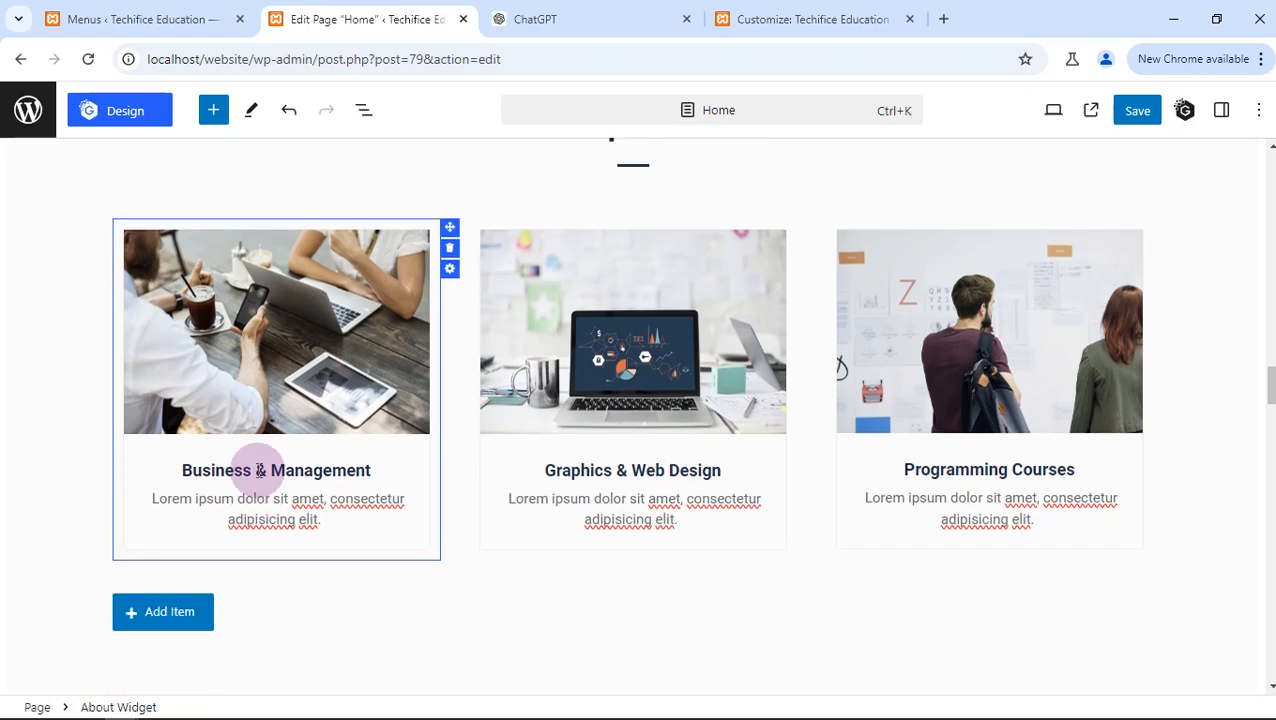
triple_click(601, 480)
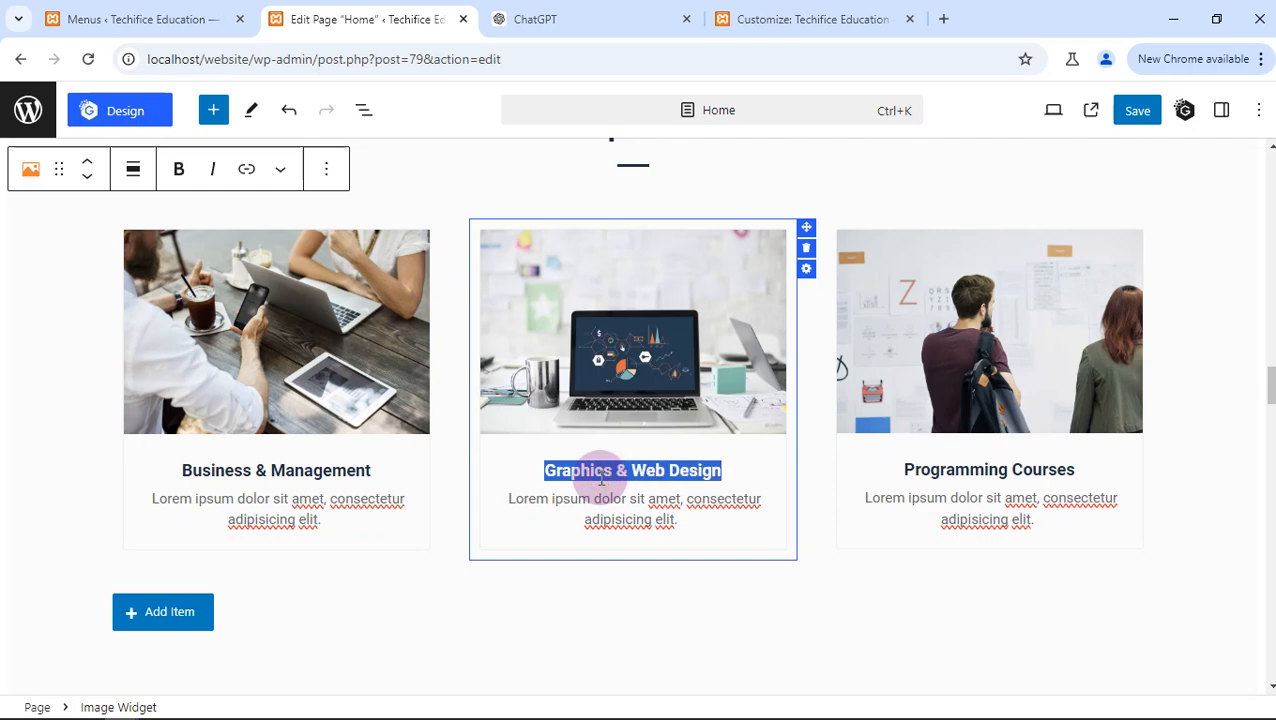
text(Social )
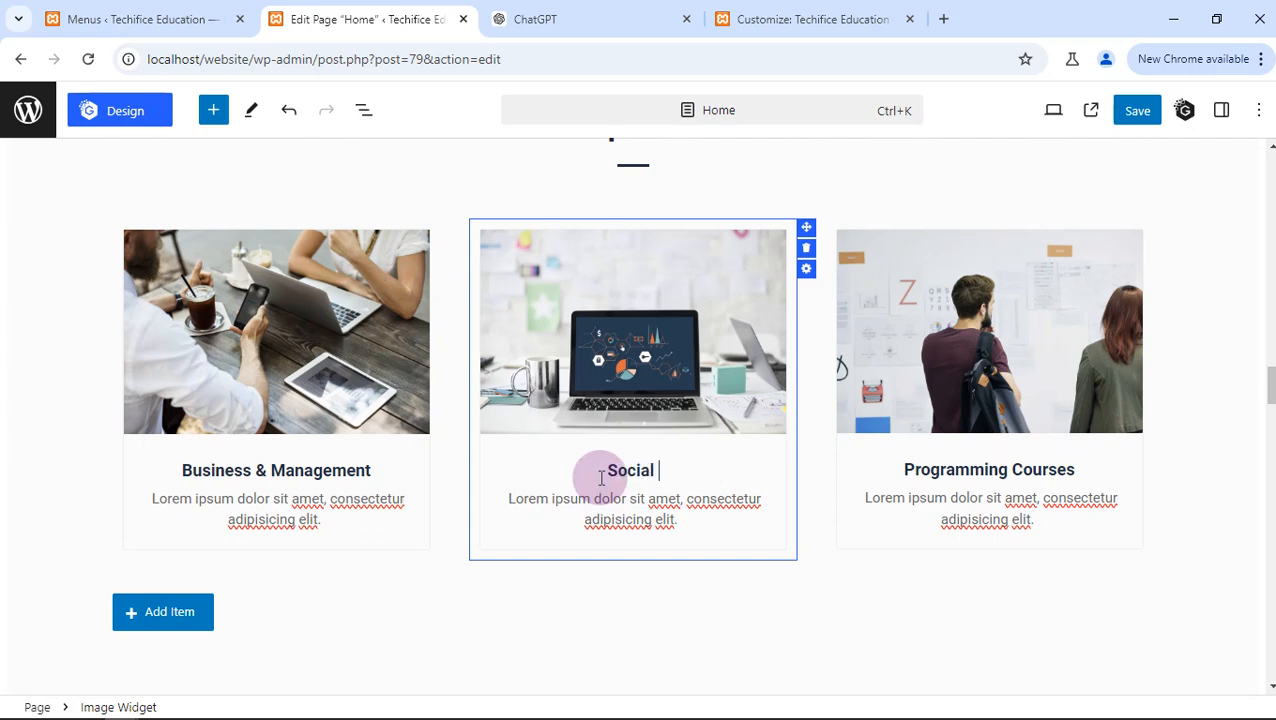
text(Media M)
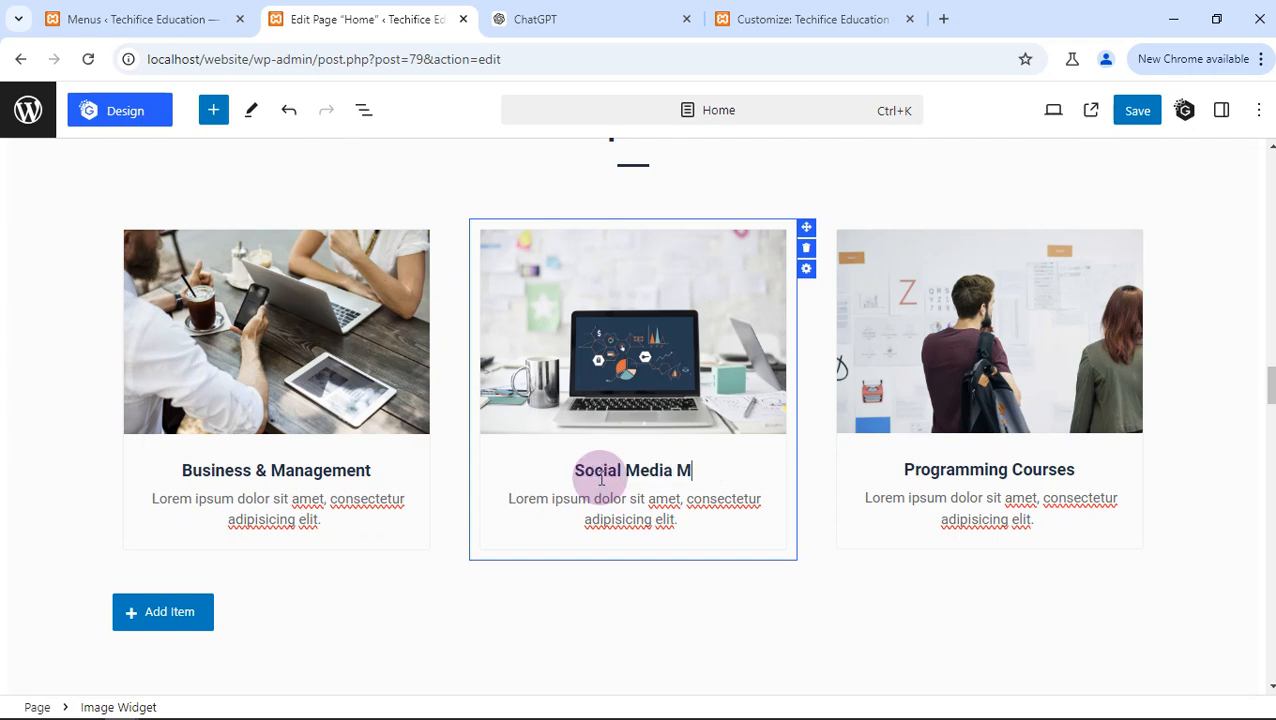
text(anager)
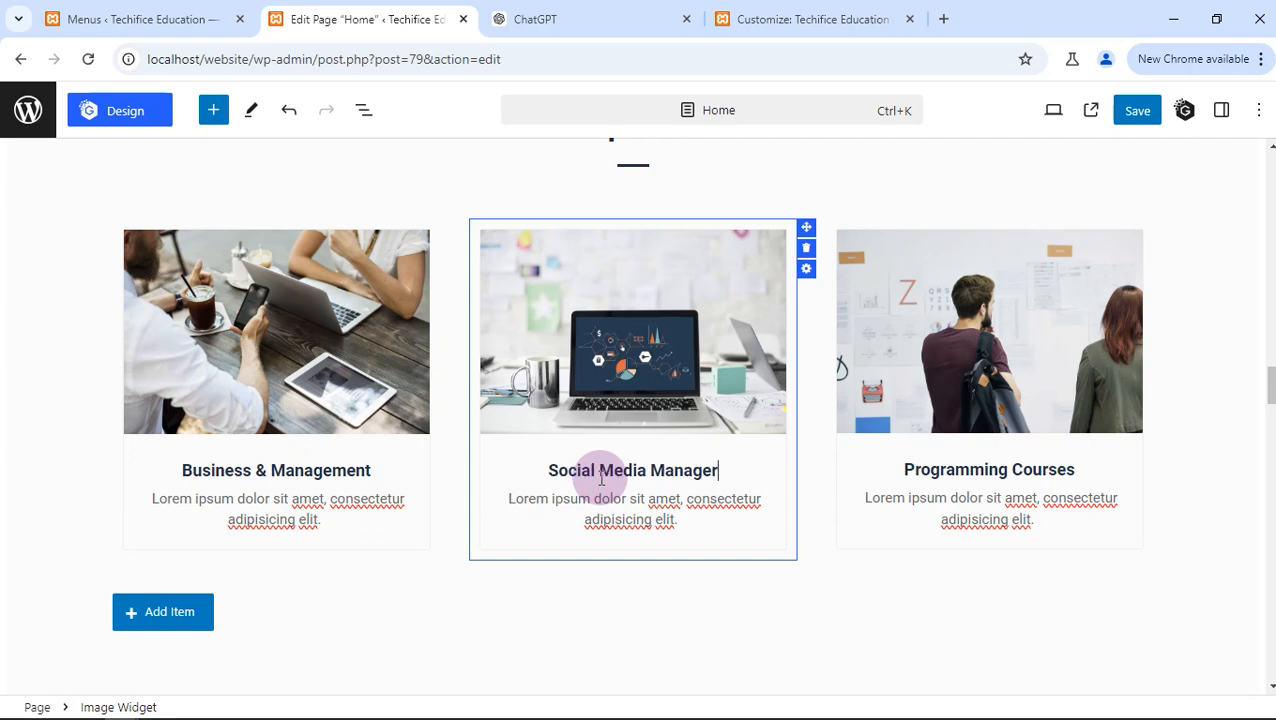
key(BackSpace)
text(ment)
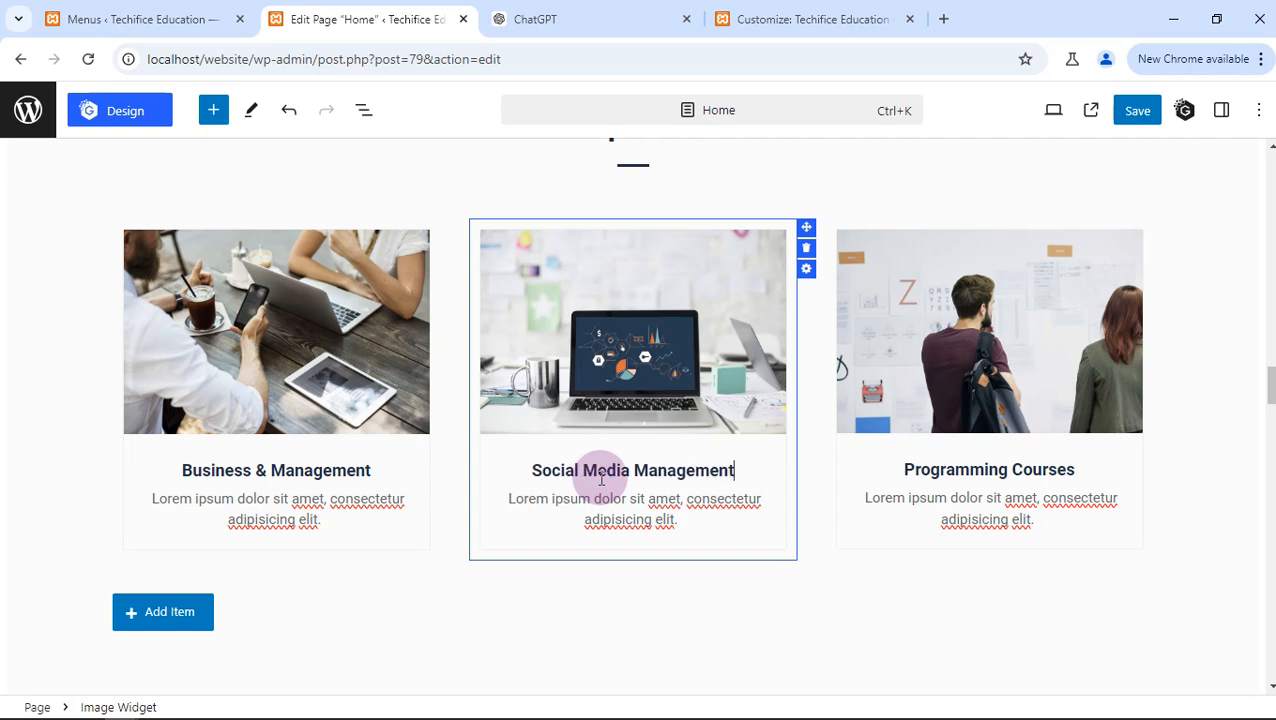
- Retitle the Programming Courses department card as "Core Coding Dept"
click(919, 470)
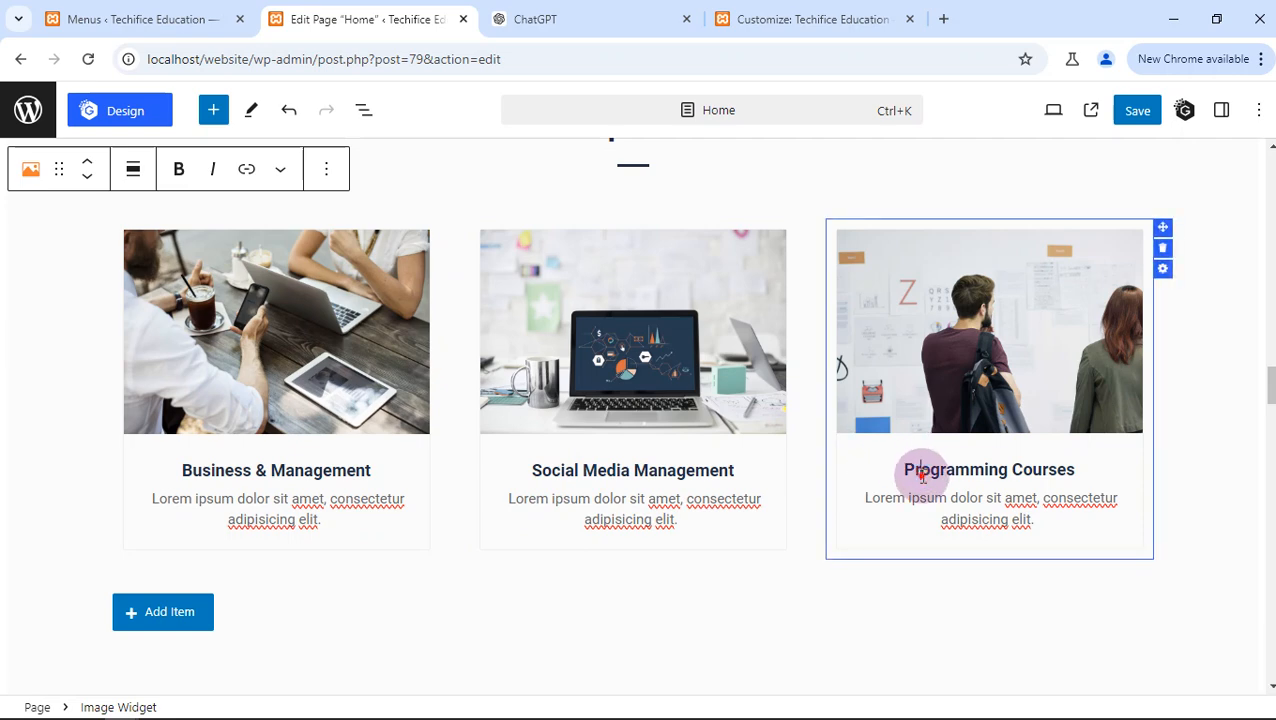
triple_click(922, 476)
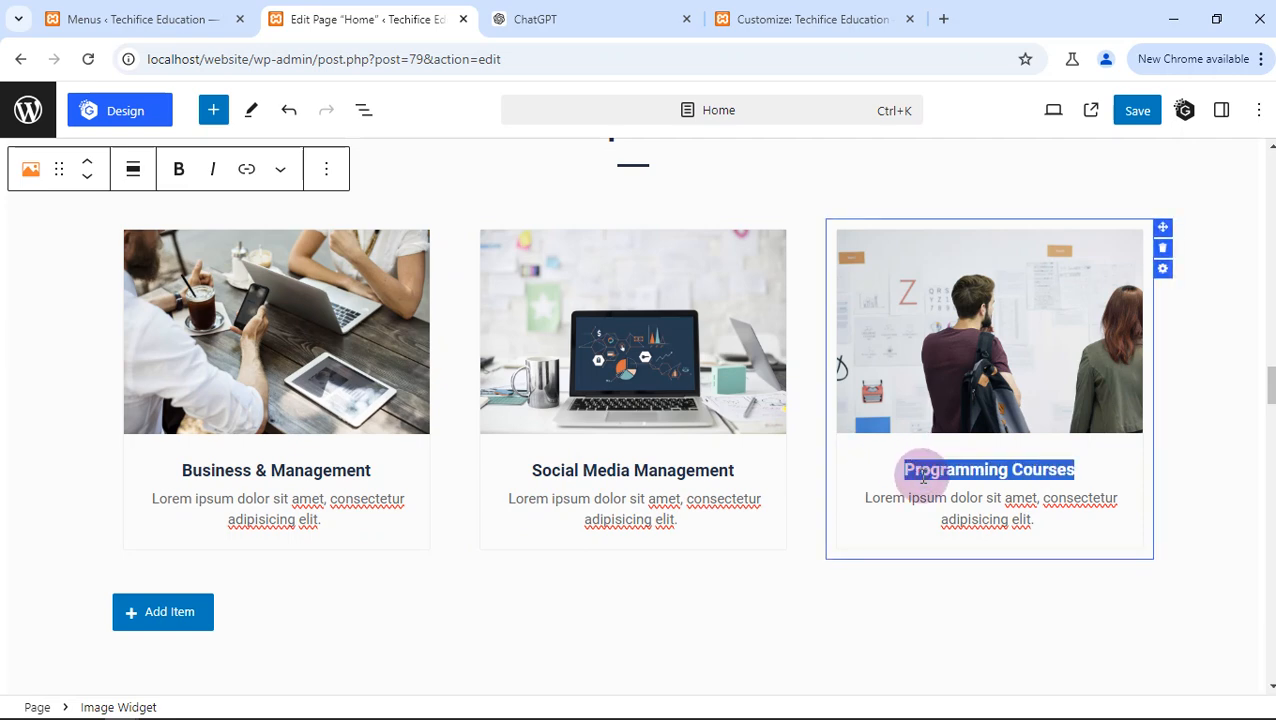
text(Core)
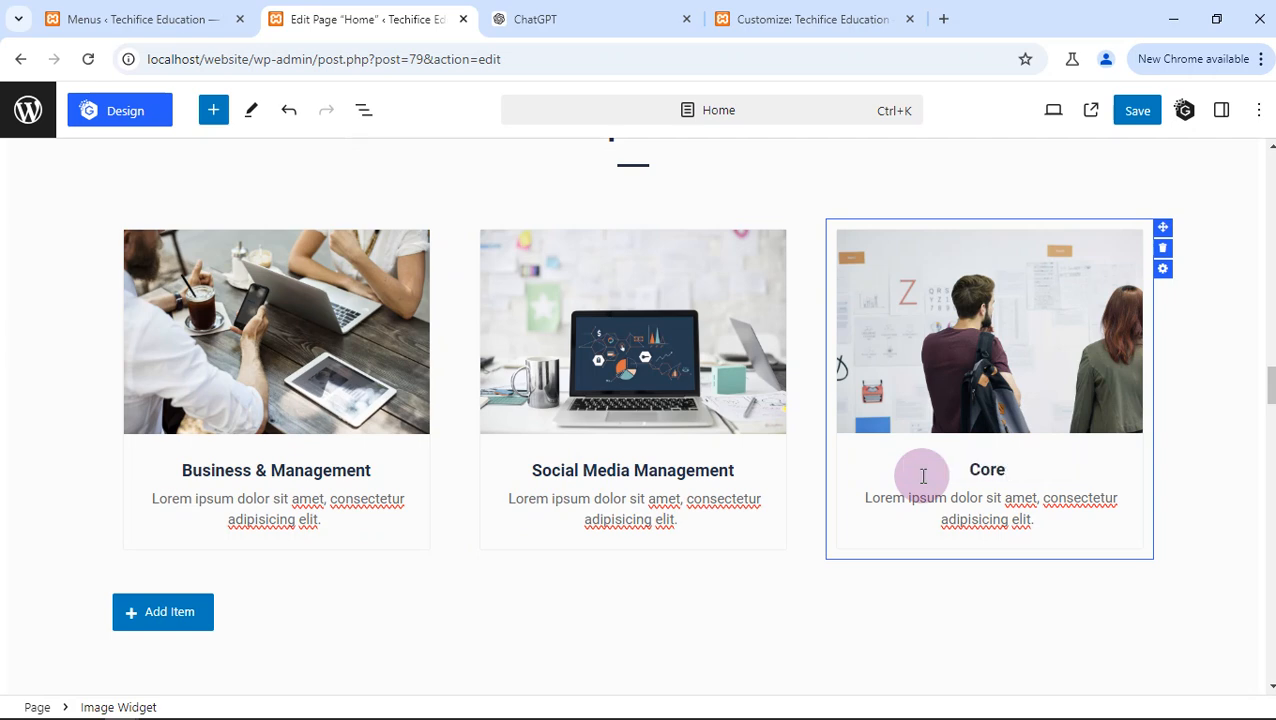
text( Te)
key(BackSpace)
text(Coding )
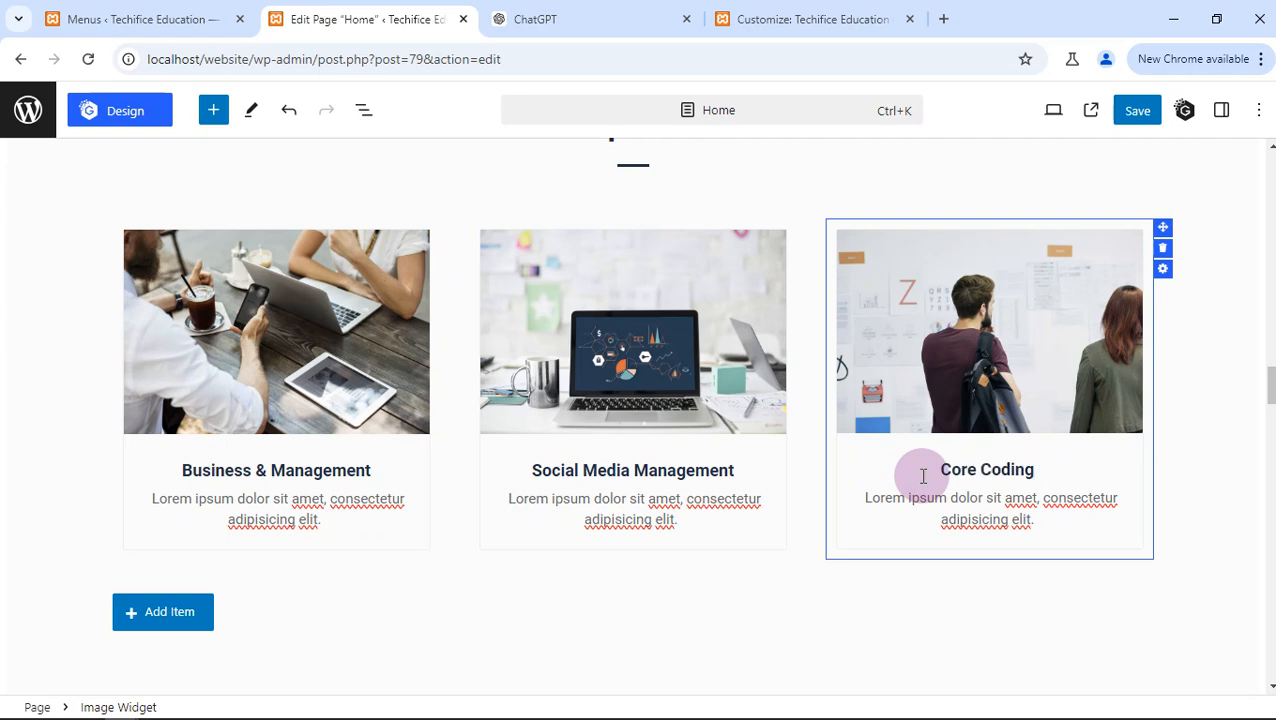
text(Dep[t)
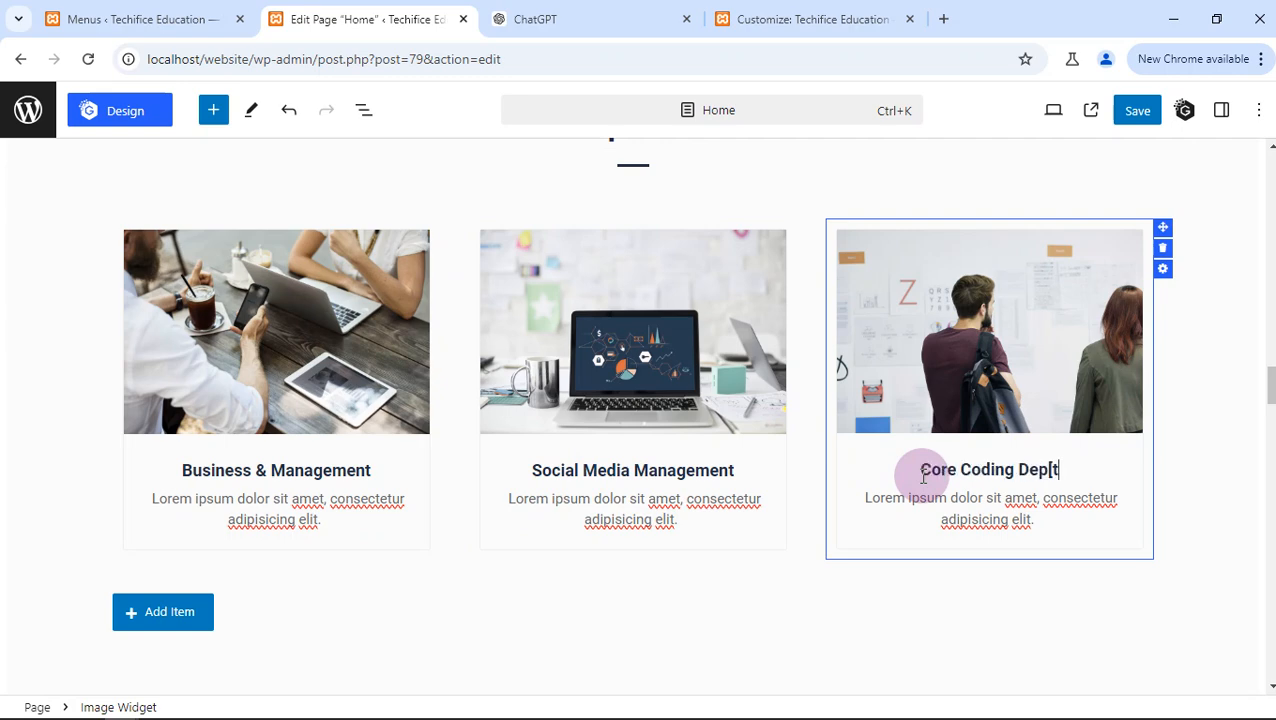
key(BackSpace)
key(BackSpace)
text(t)
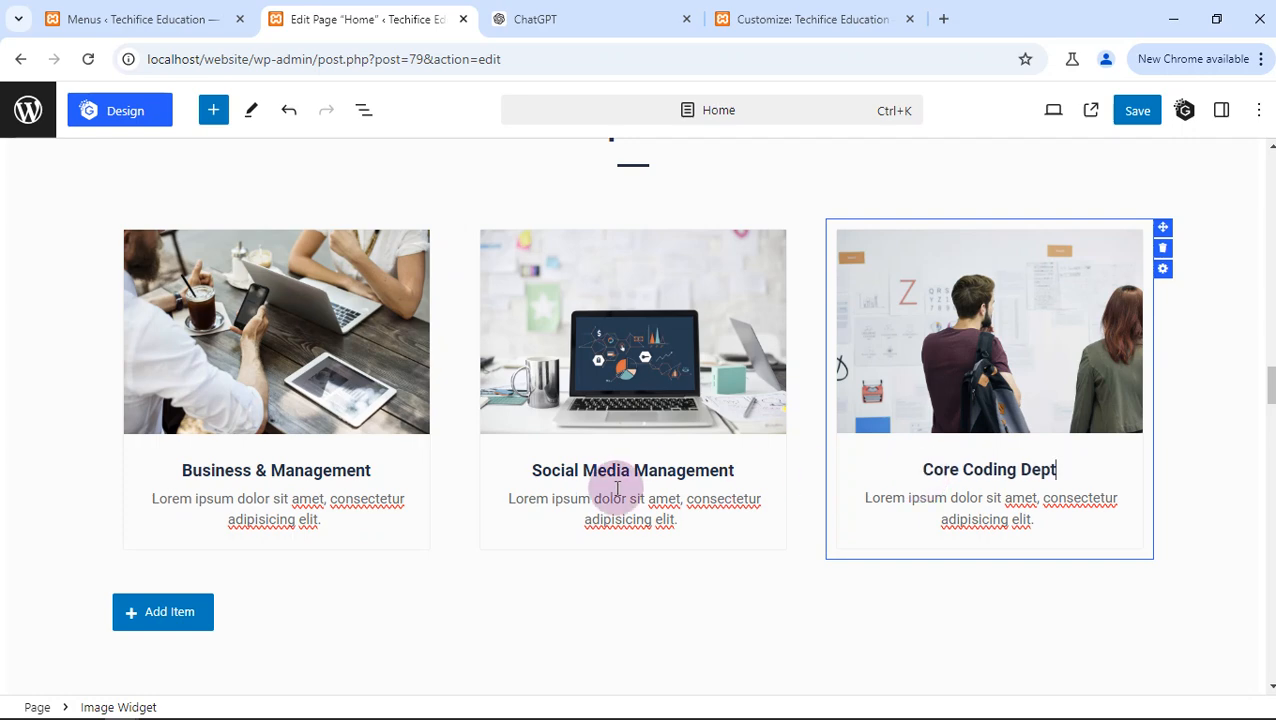
- Replace the Business & Management card's placeholder description with "Everything Sales & marketing goes here"
triple_click(345, 510)
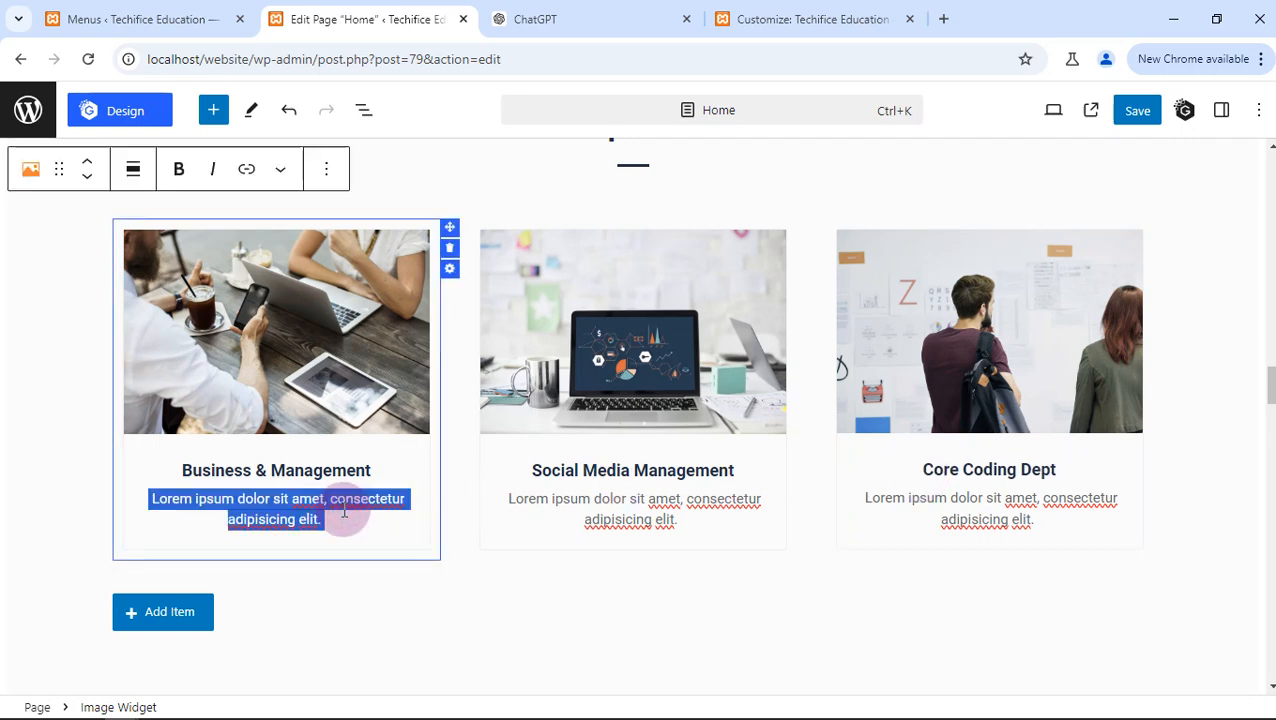
text(Sales)
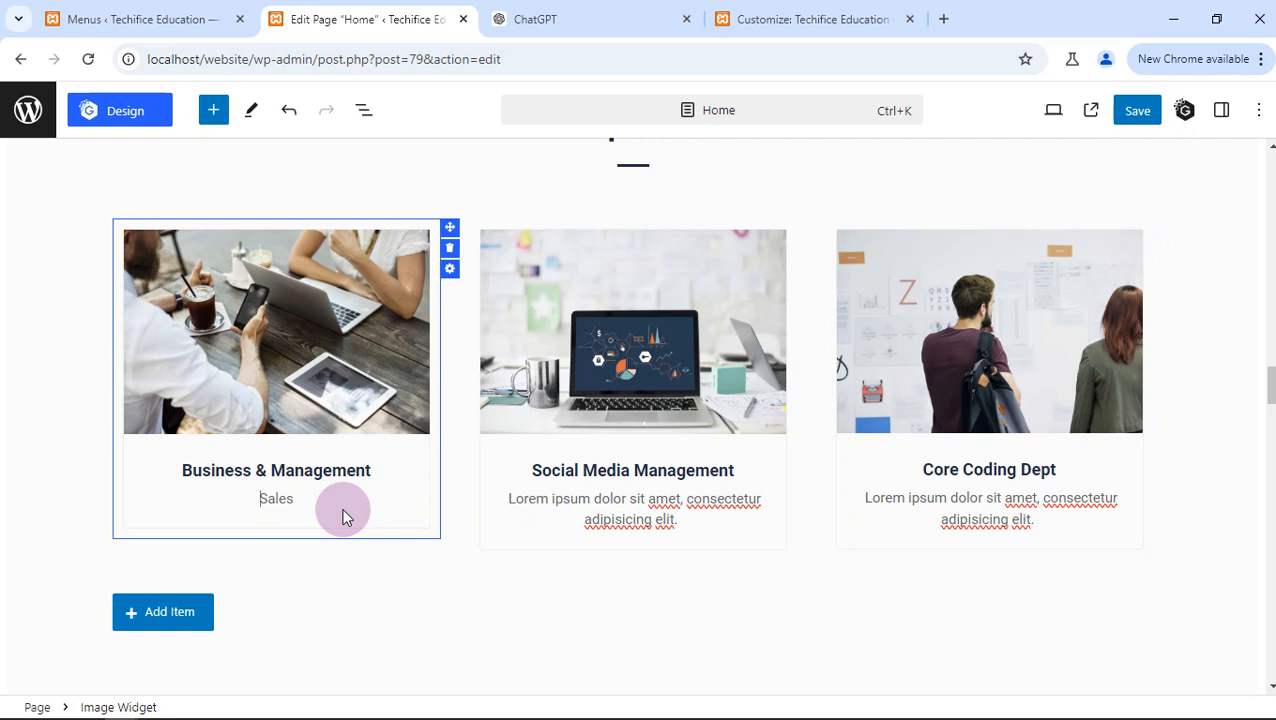
text(Everything )
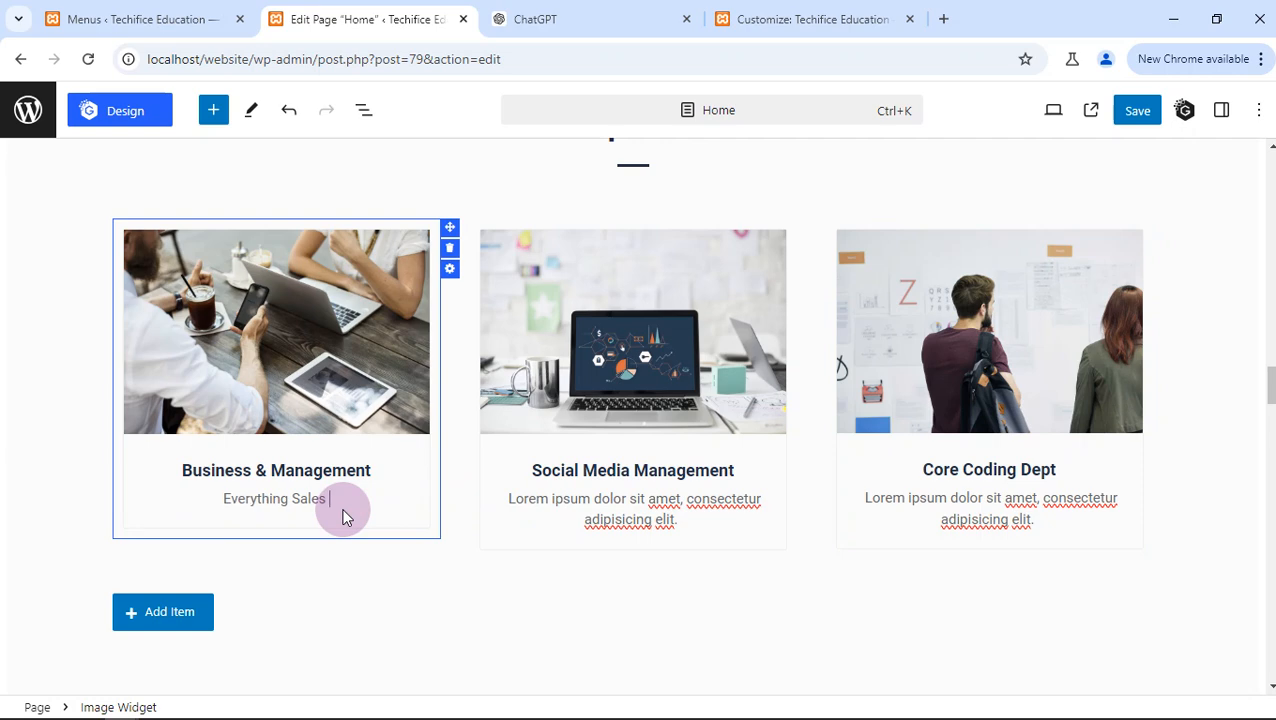
text( & marketing )
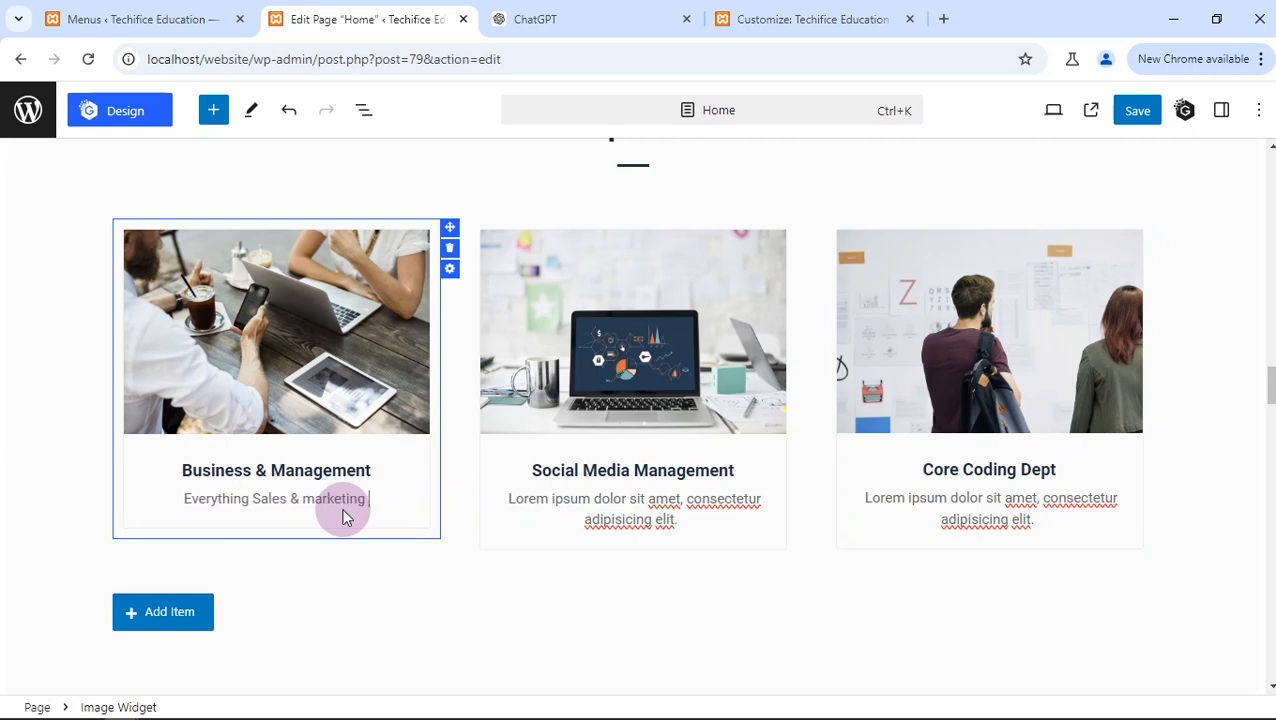
text(goes here)
key(Tab)
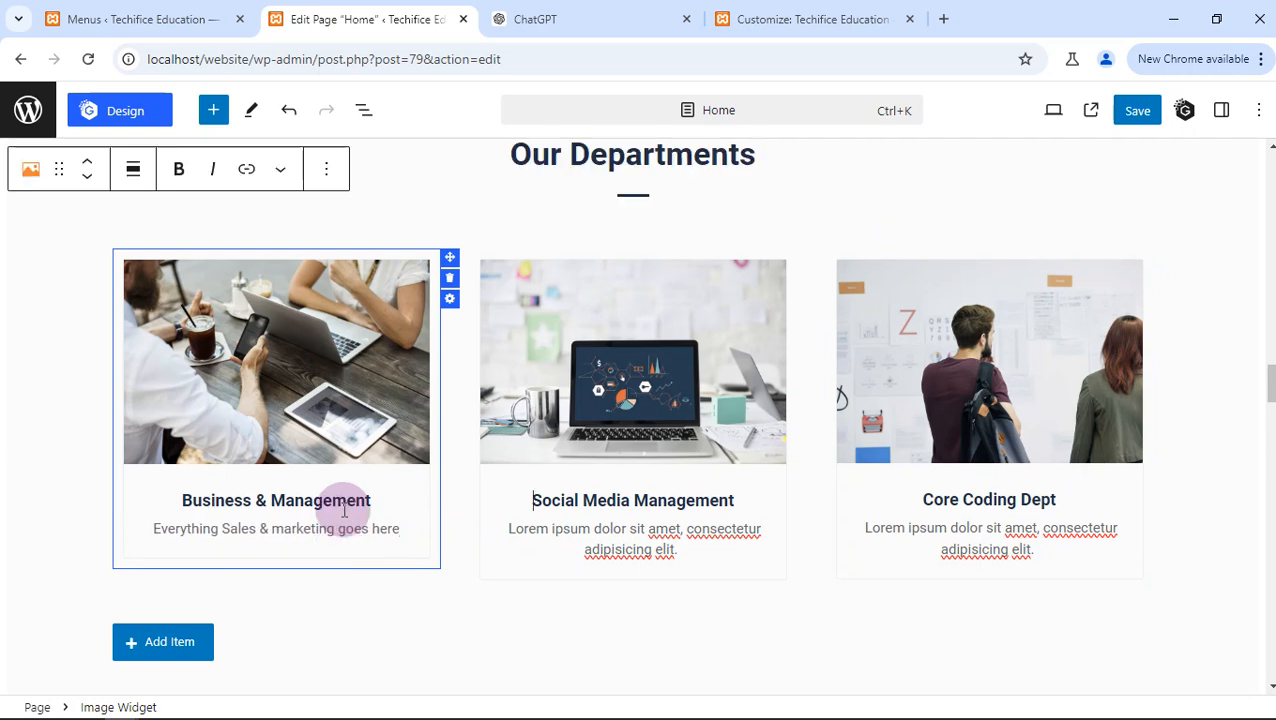
- Replace the Social Media Management card's placeholder description with "Everything design, branding and social media goes here"
click(535, 525)
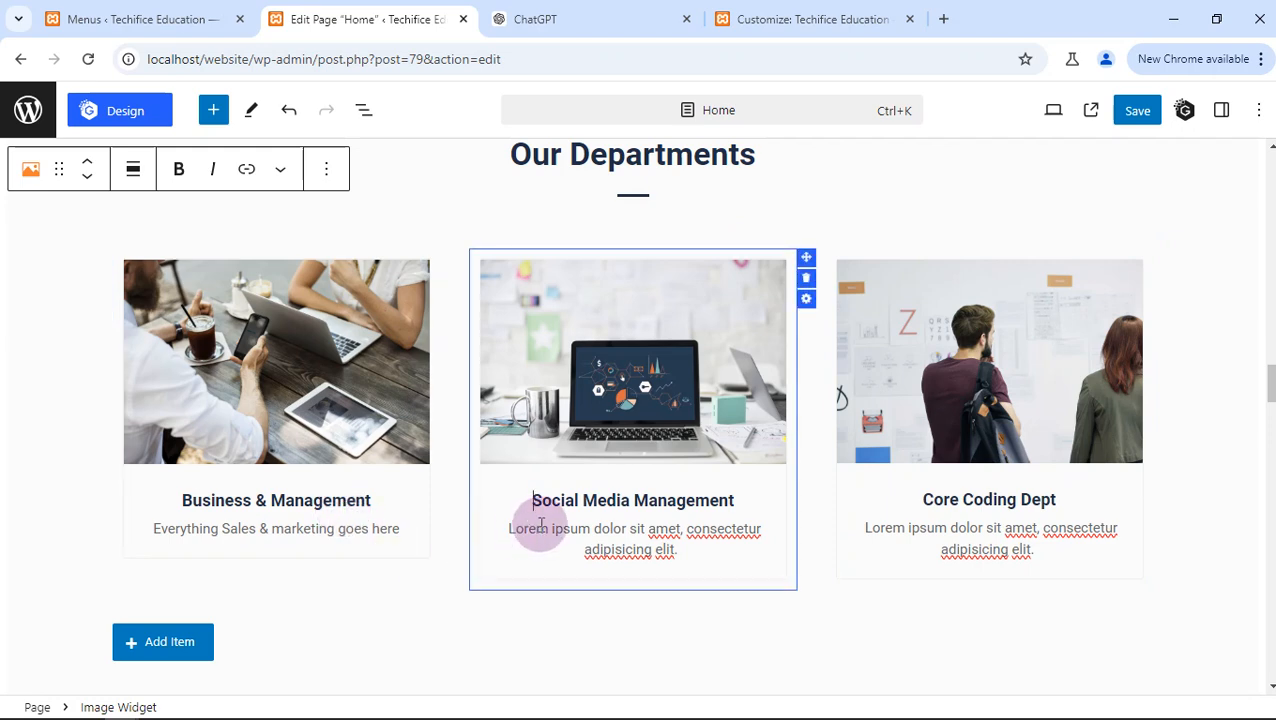
double_click(538, 527)
click(538, 527)
text(E)
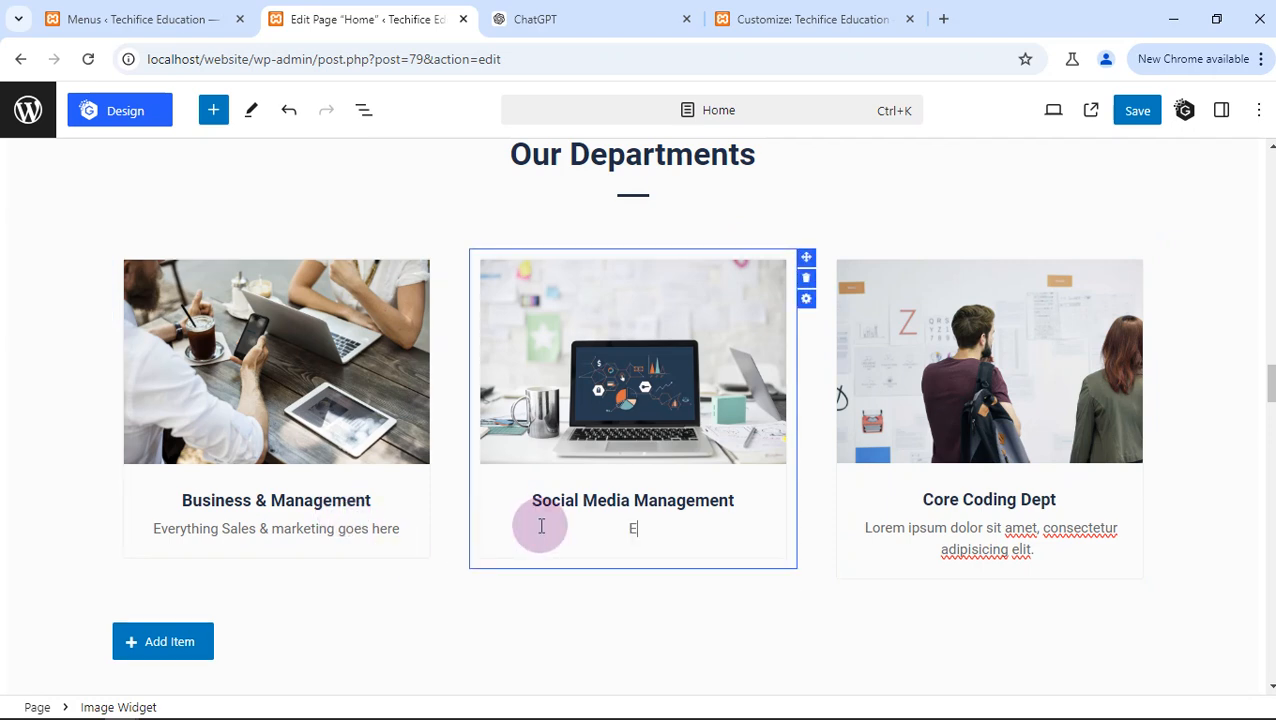
text(verythign)
key(BackSpace)
key(BackSpace)
text(ng)
key(BackSpace)
text(design)
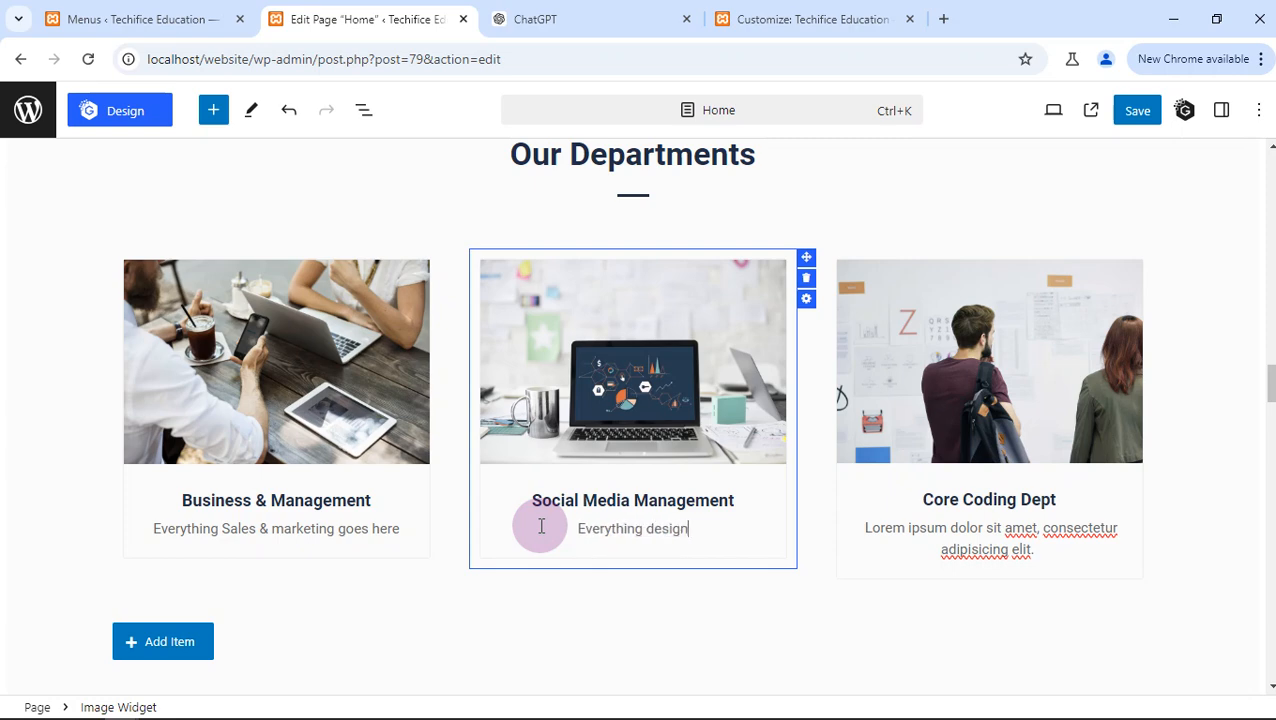
text(, branding and so)
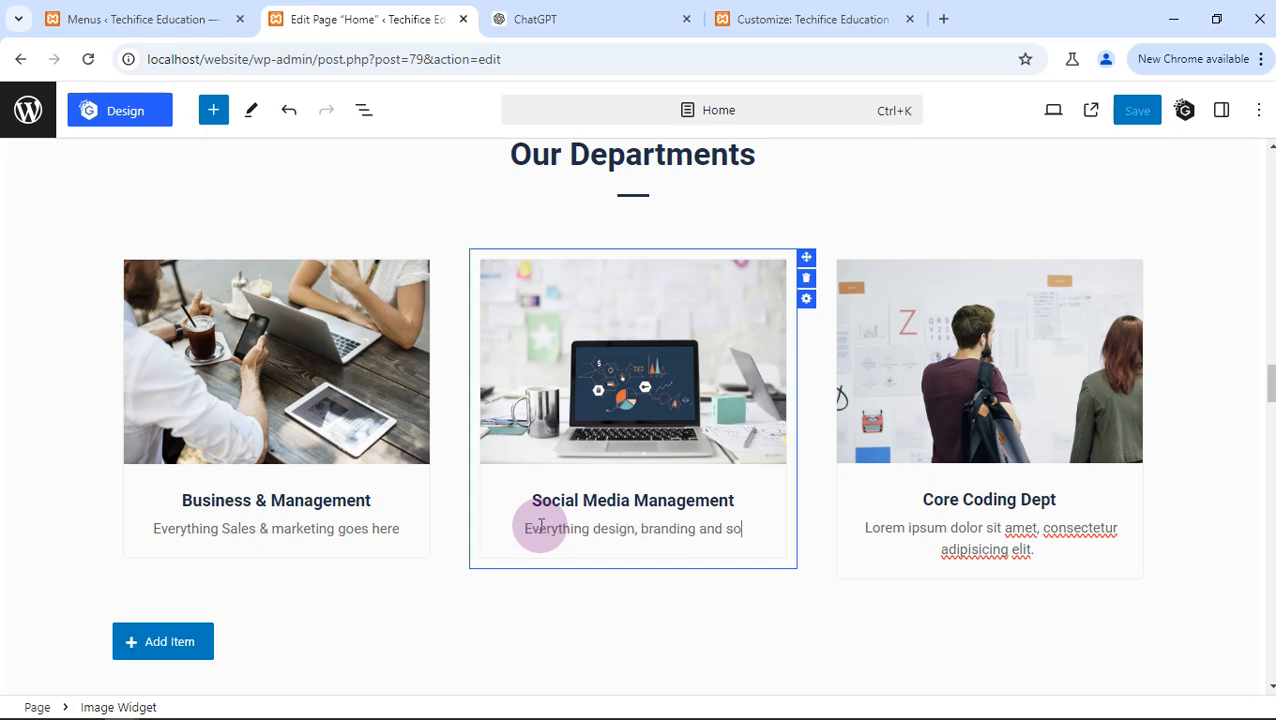
text(cial media )
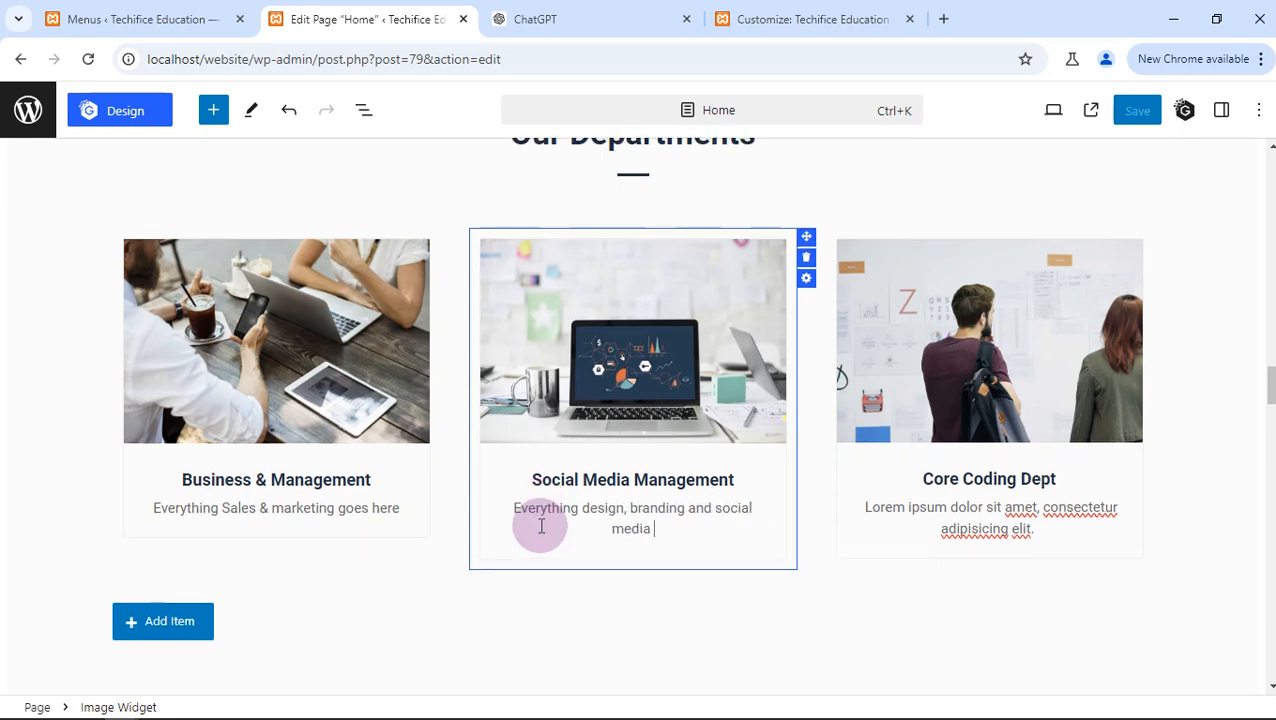
text(goes here)
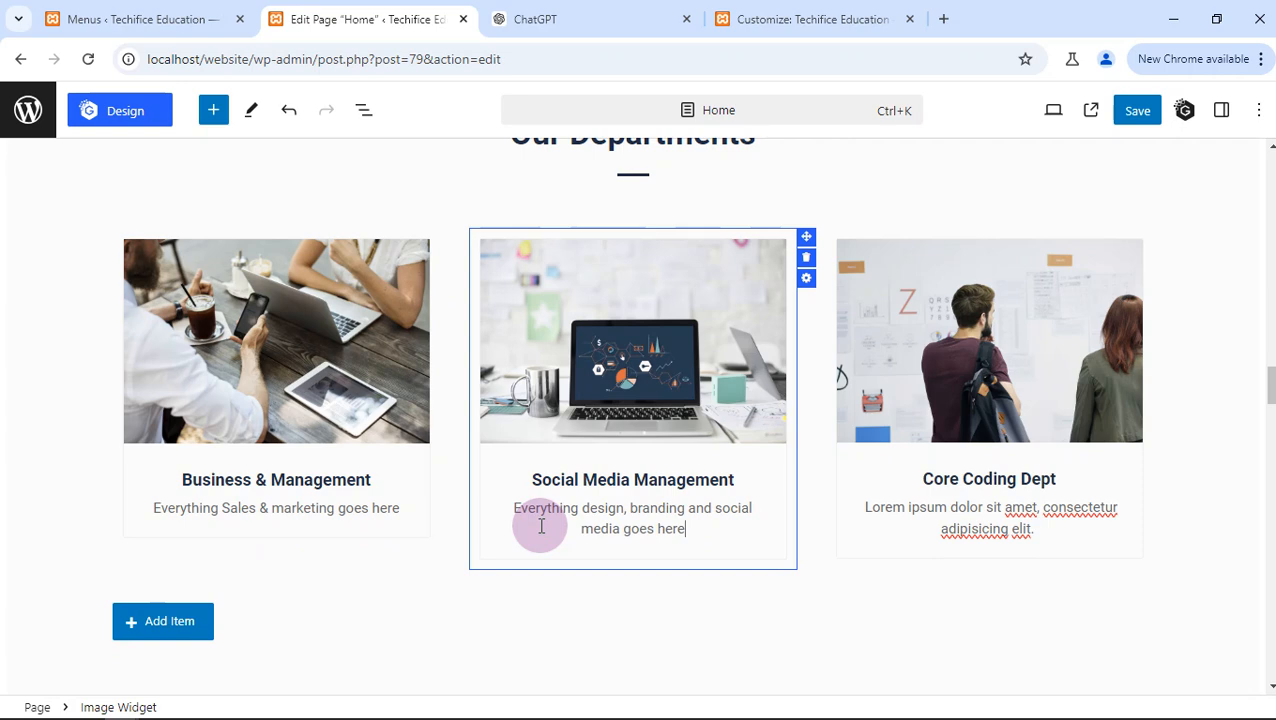
- Replace the Core Coding Dept card's placeholder description with "Core technical skills like programming goes here"
scroll(541, 525, up, 1)
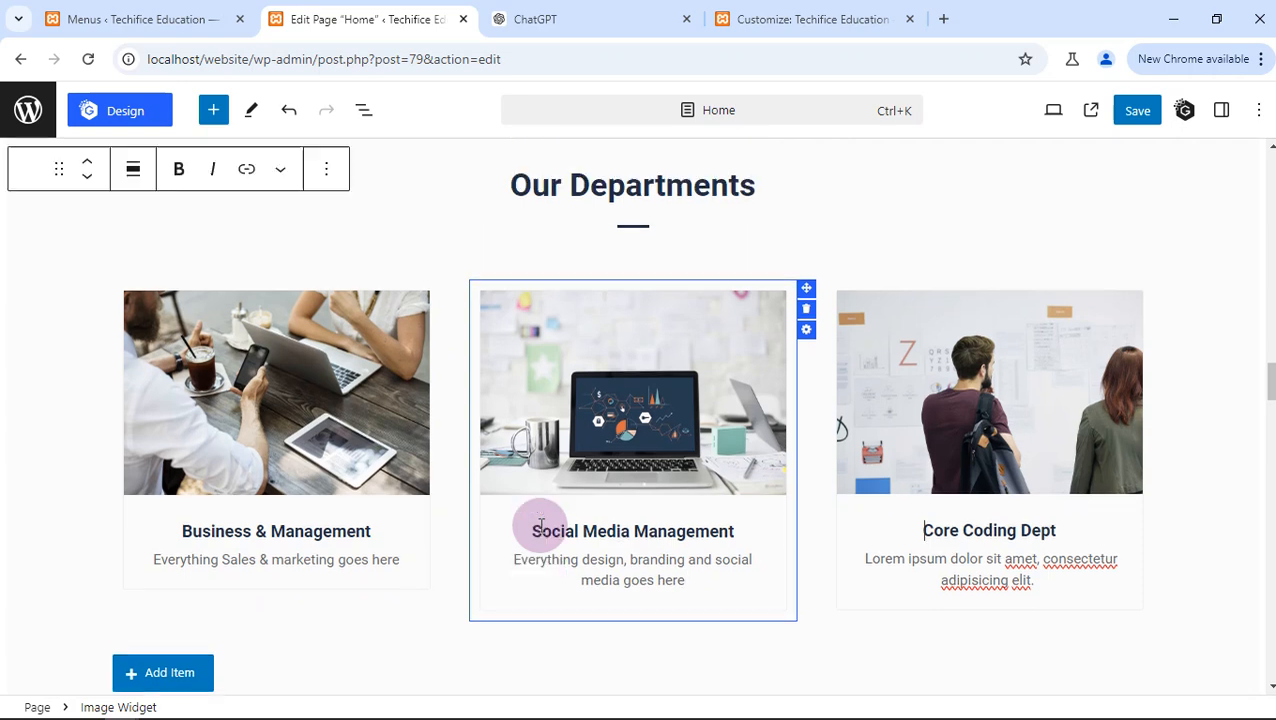
click(912, 562)
double_click(912, 562)
triple_click(912, 563)
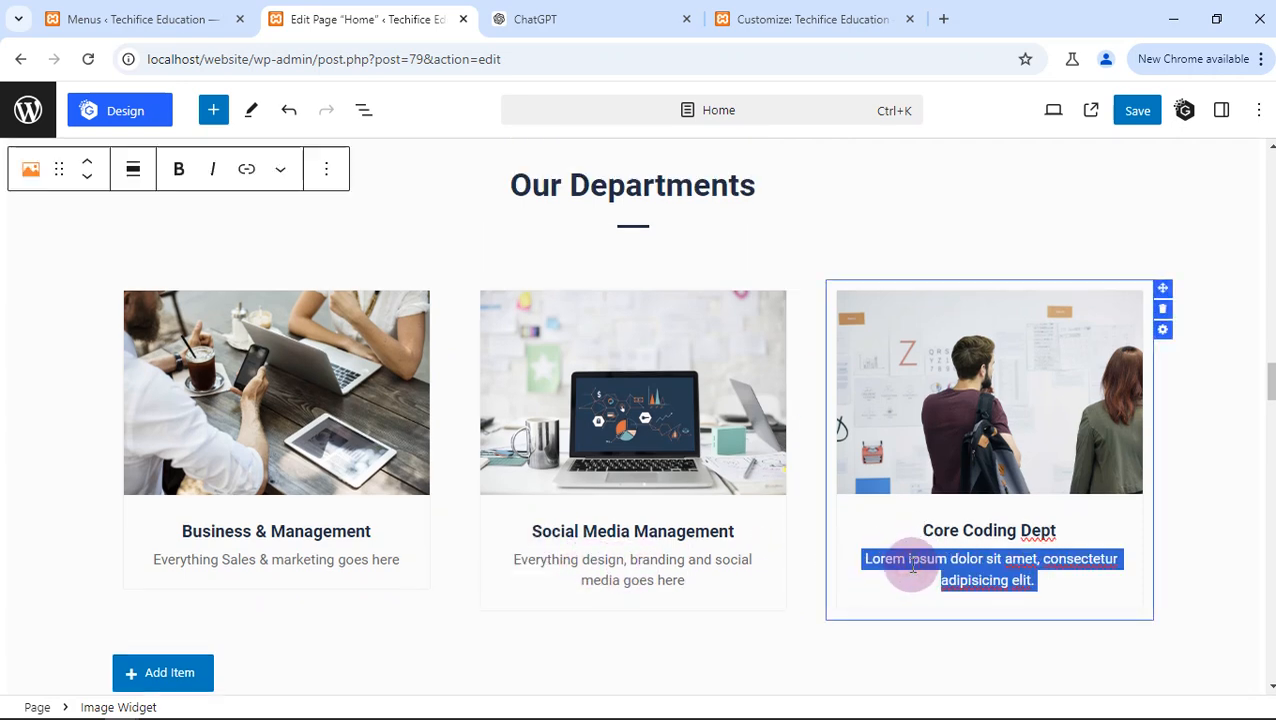
text(Co)
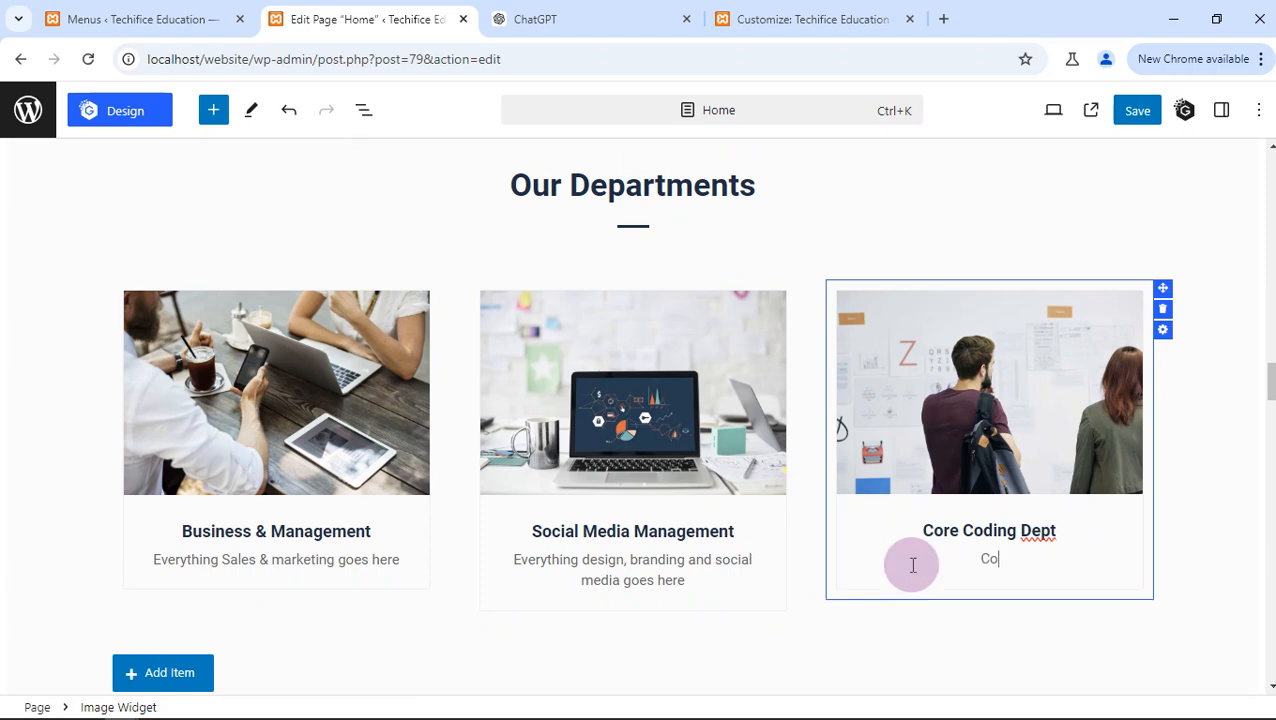
text(re technical skills l)
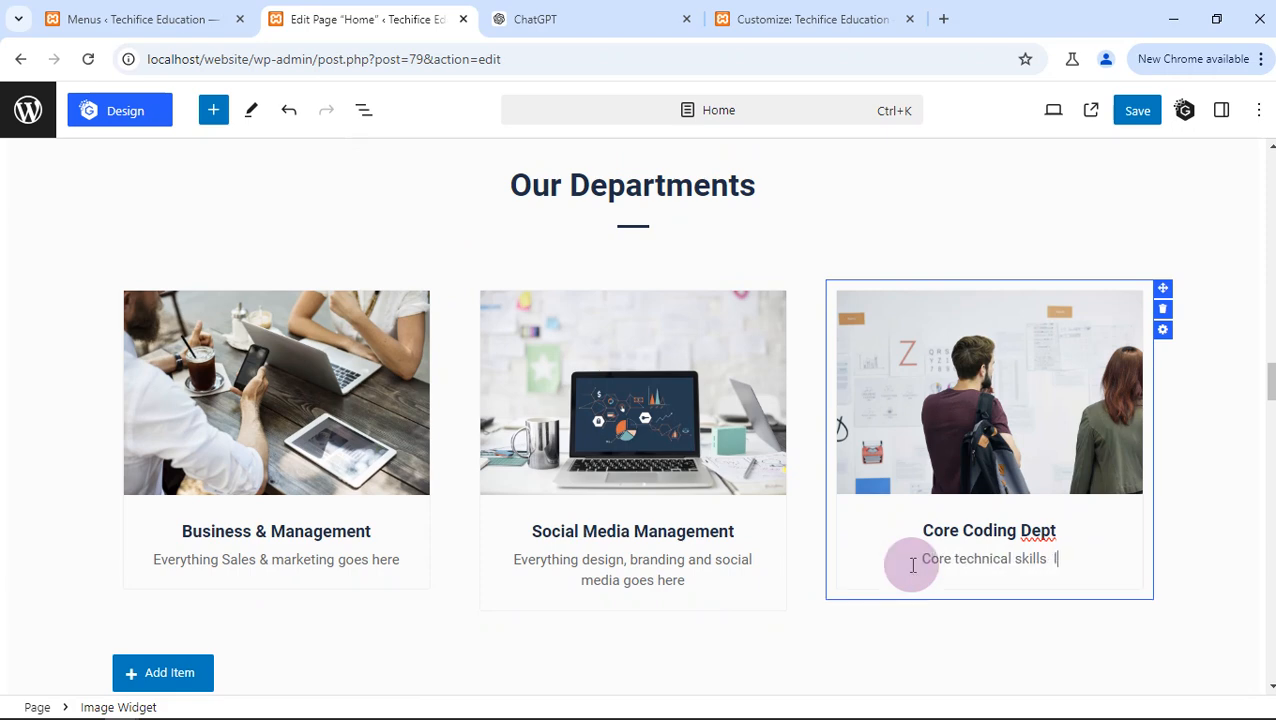
text(o)
key(BackSpace)
key(BackSpace)
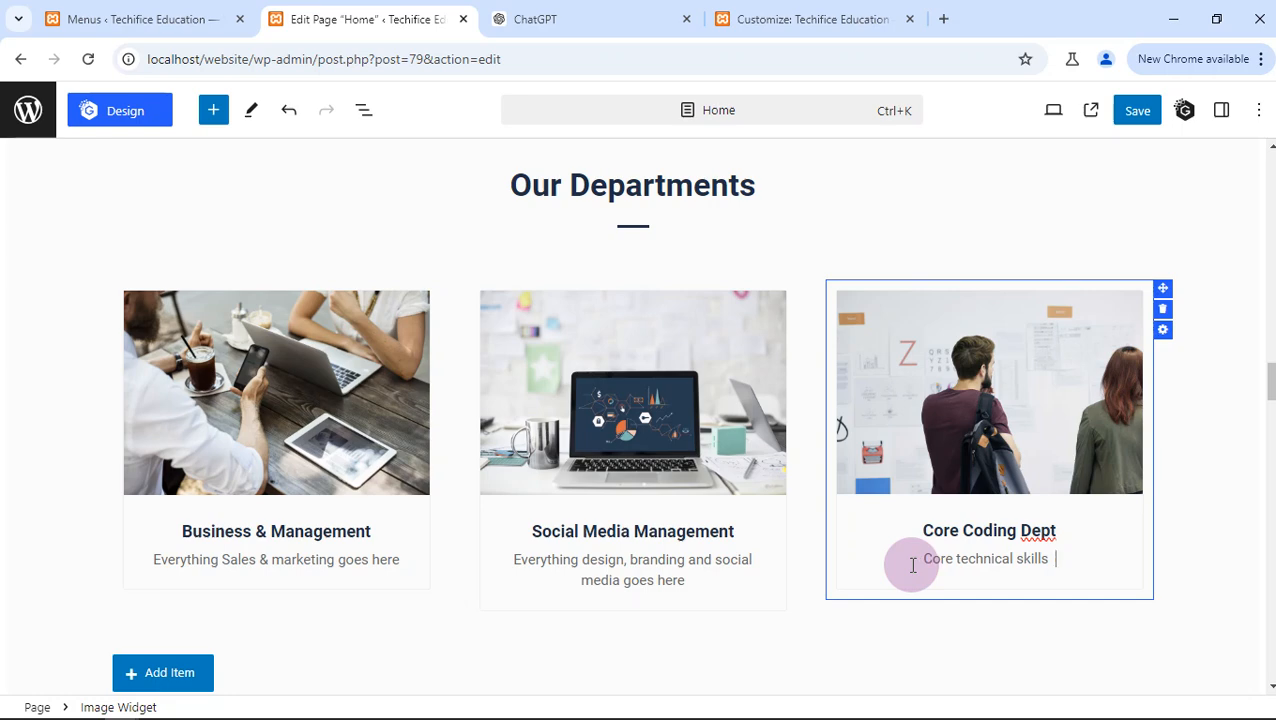
text(l)
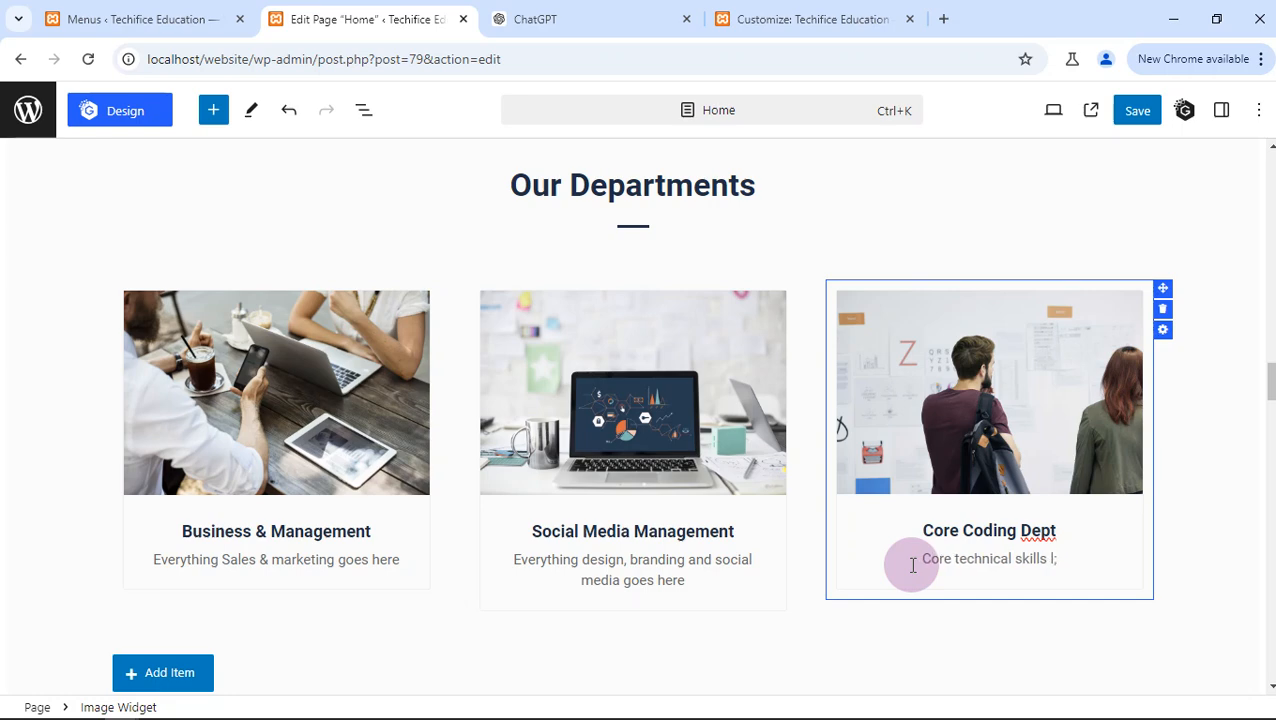
text(ike progra)
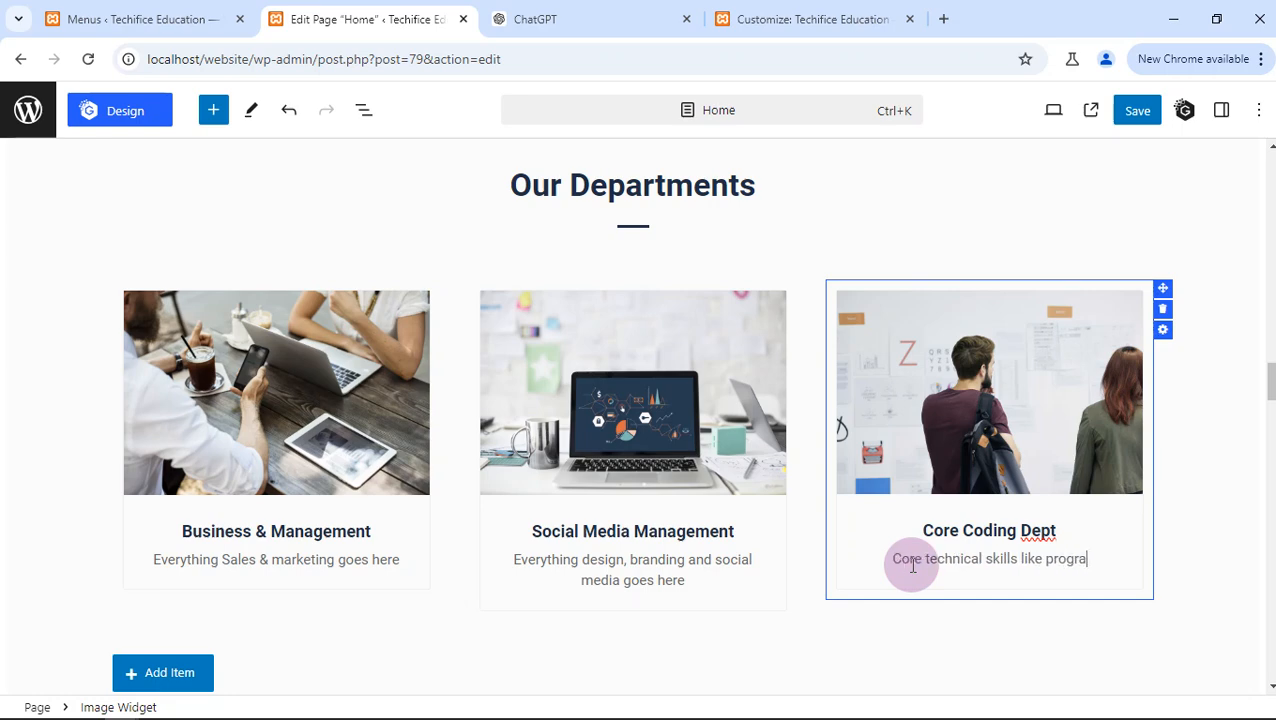
text(mming goes here)
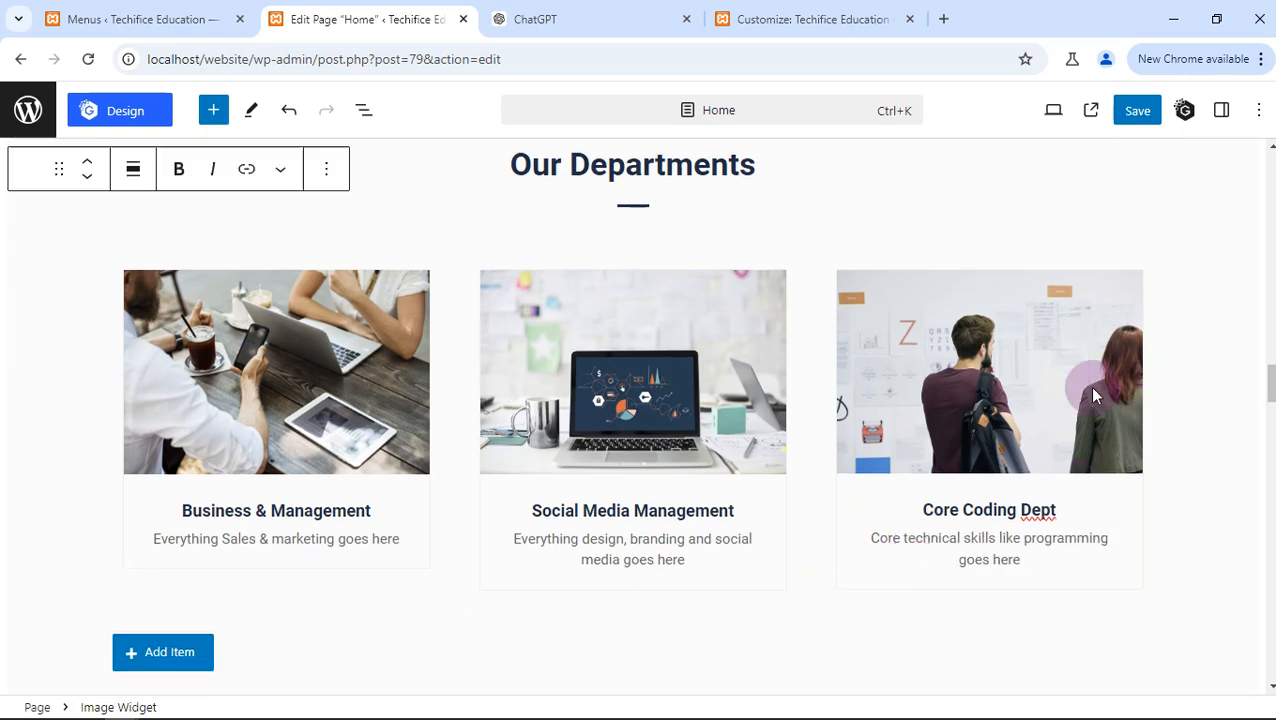
mouse_move(1027, 348)
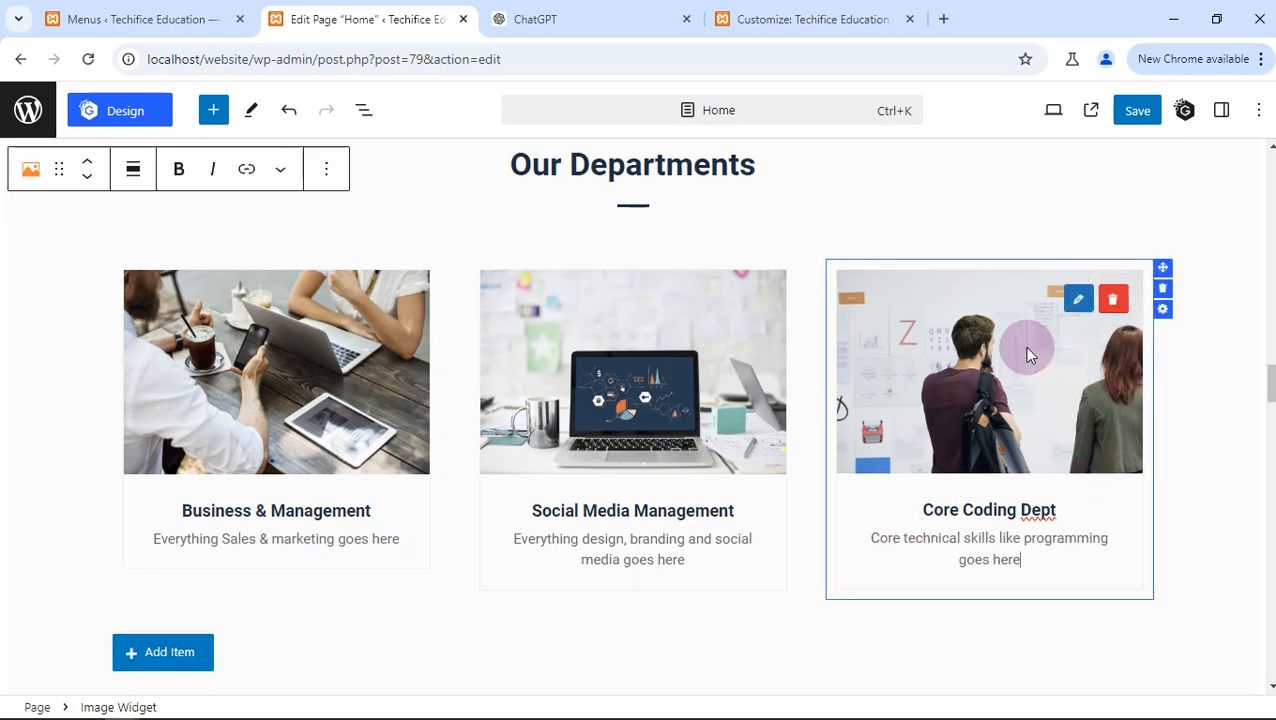
click(1078, 302)
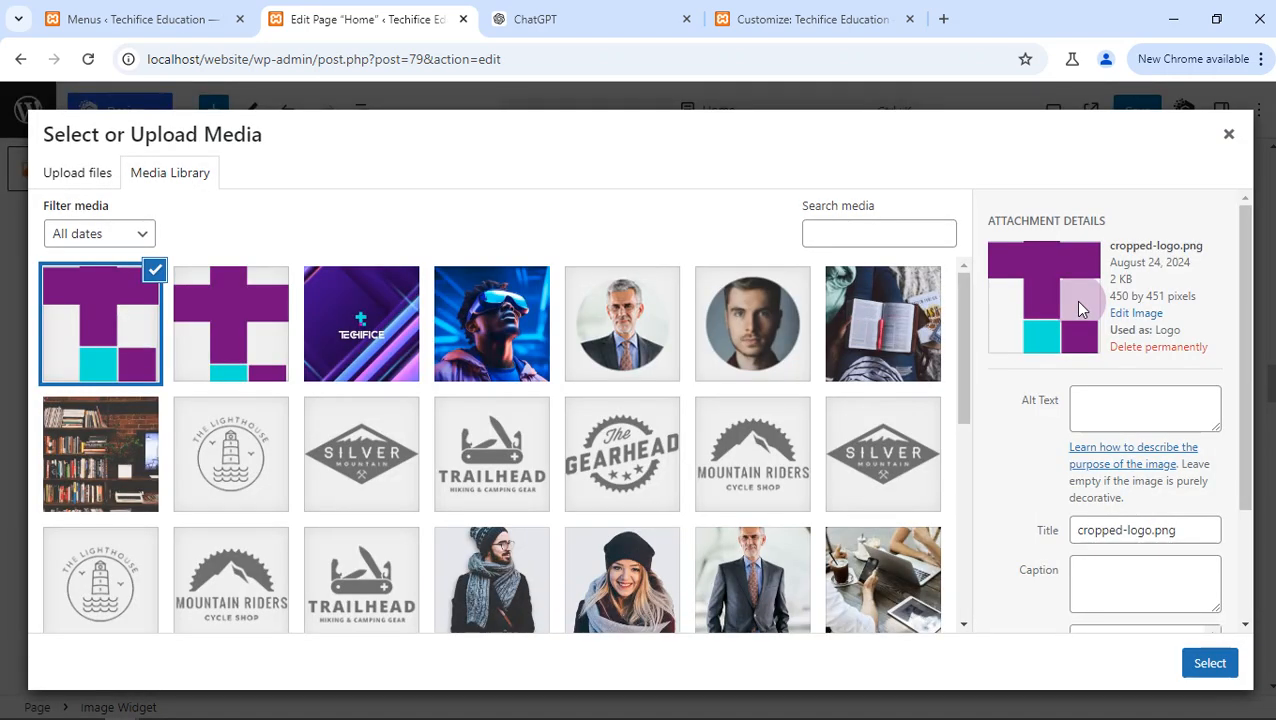
click(1229, 134)
- Examine the Popular Courses section's cards, including their titles, prices and descriptions
scroll(149, 476, down, 1)
scroll(171, 524, down, 1)
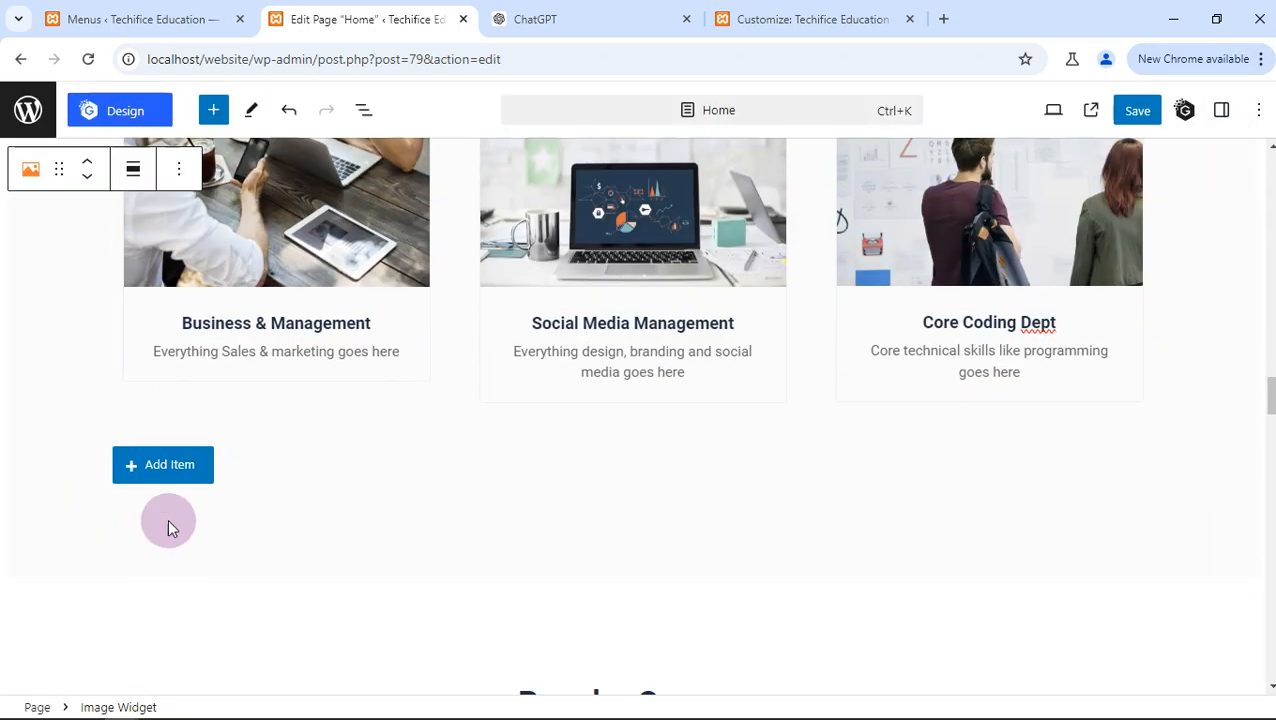
scroll(694, 432, down, 3)
scroll(694, 432, down, 1)
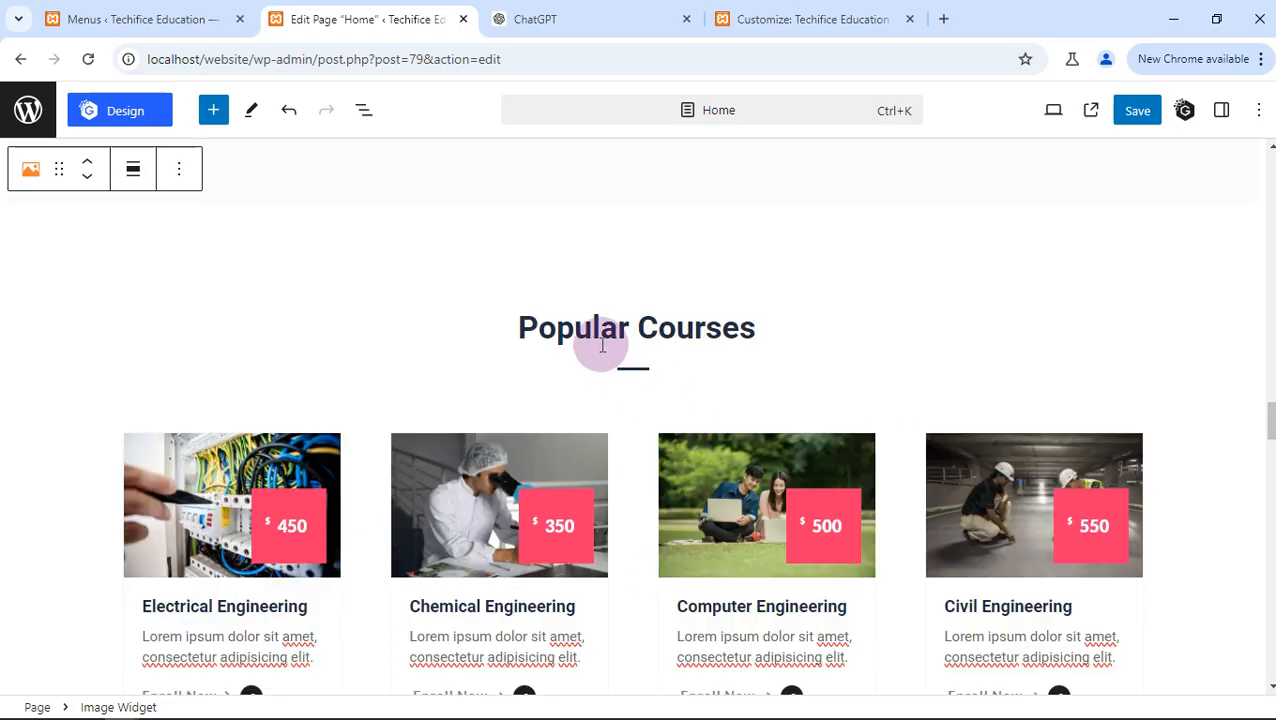
scroll(530, 488, down, 1)
scroll(528, 487, down, 2)
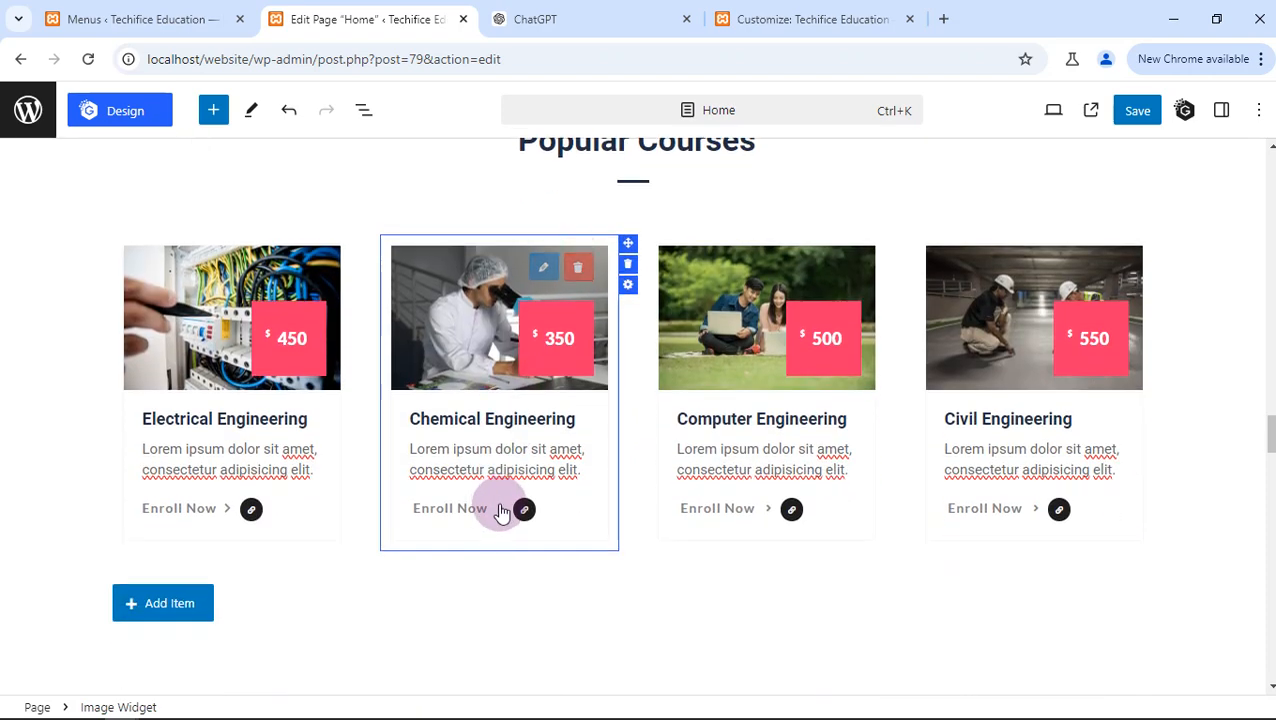
click(503, 422)
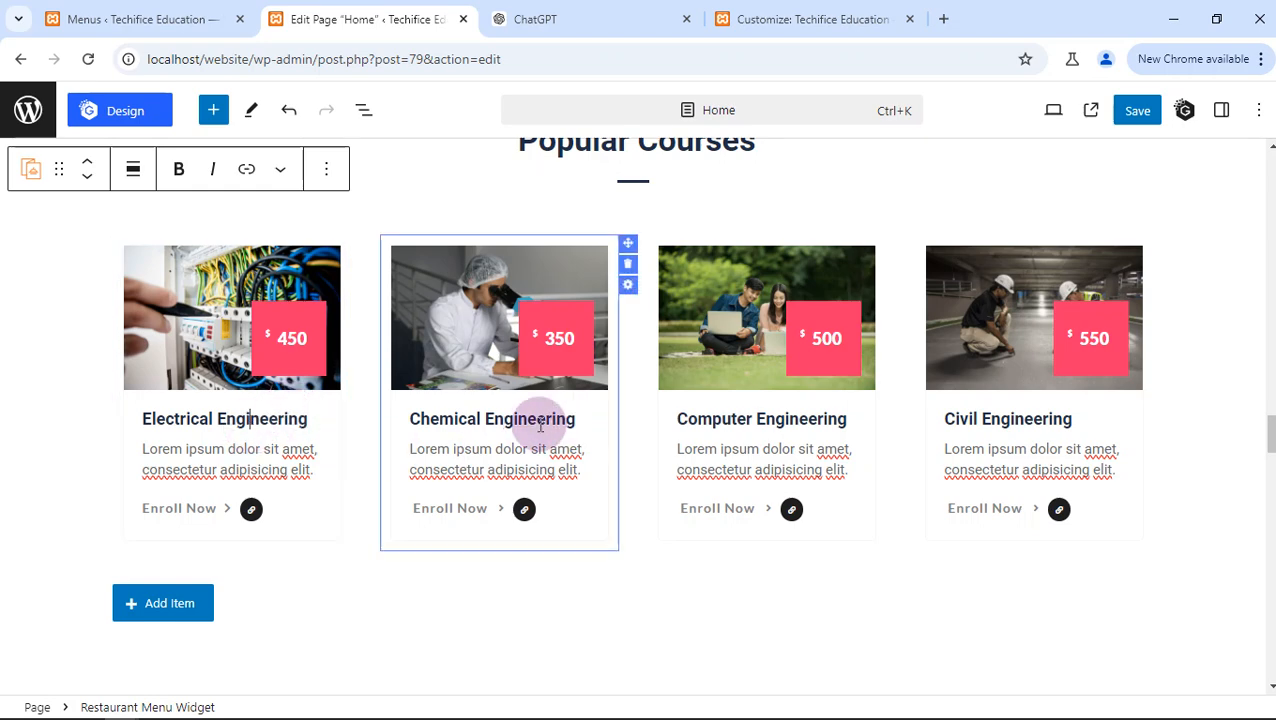
scroll(676, 430, down, 3)
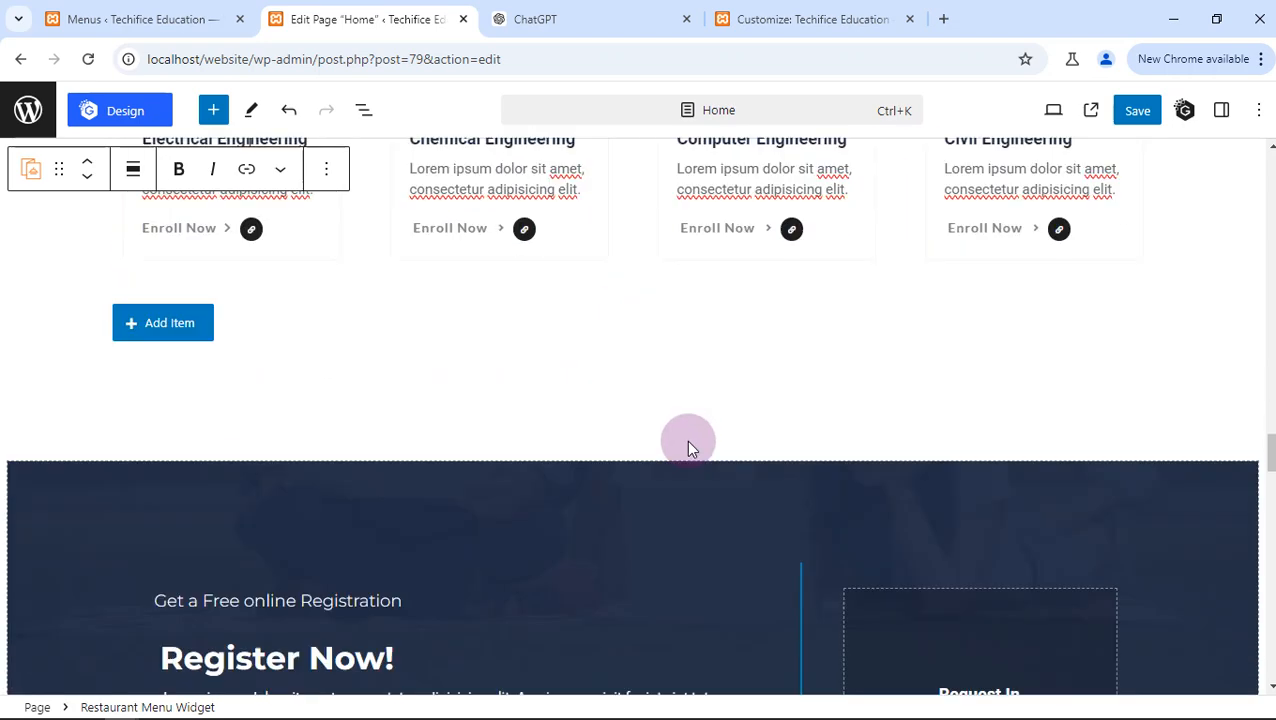
- Examine the Register Now section's placeholder paragraph and its Graduates, Teachers and Happy Students counters
scroll(362, 495, down, 3)
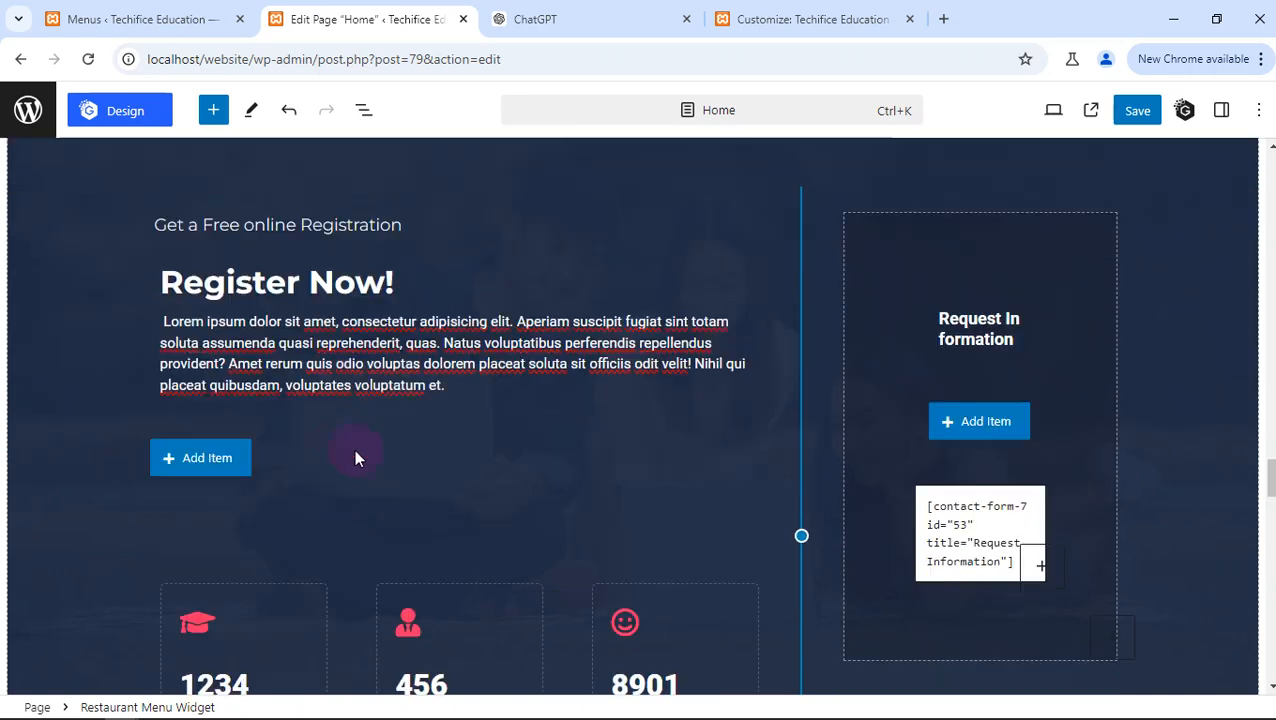
click(407, 345)
triple_click(407, 345)
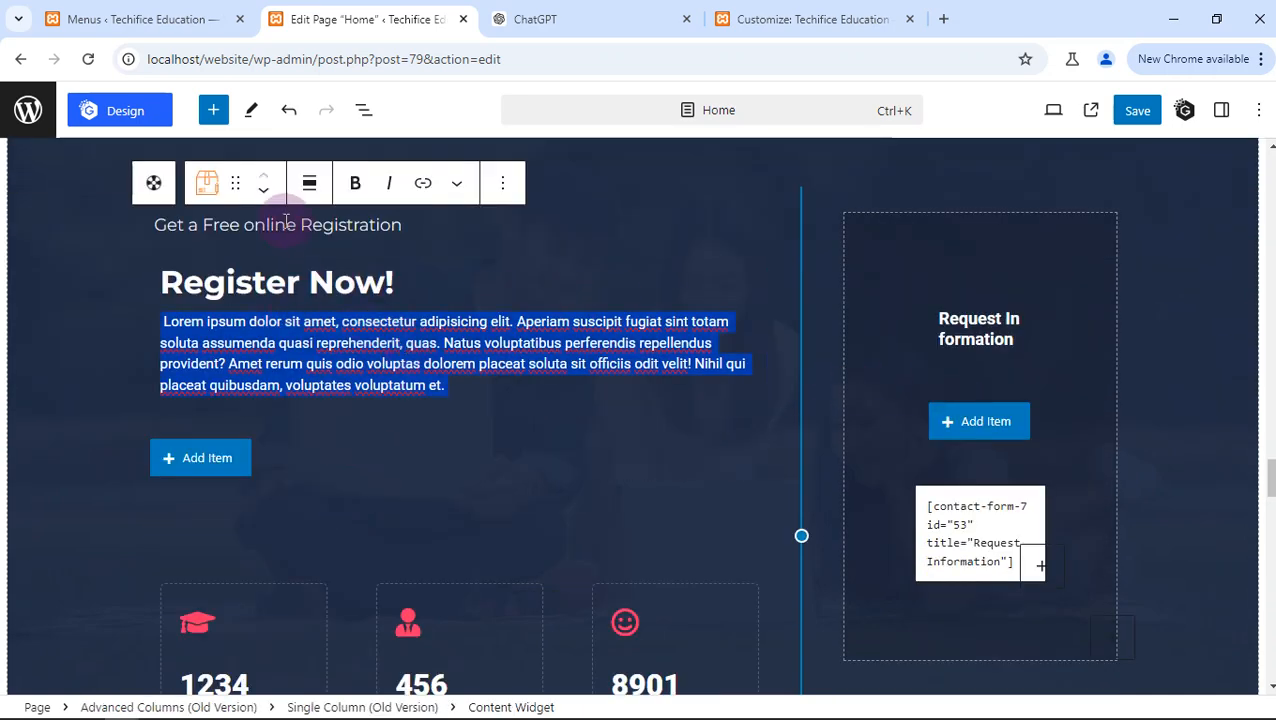
scroll(330, 415, down, 2)
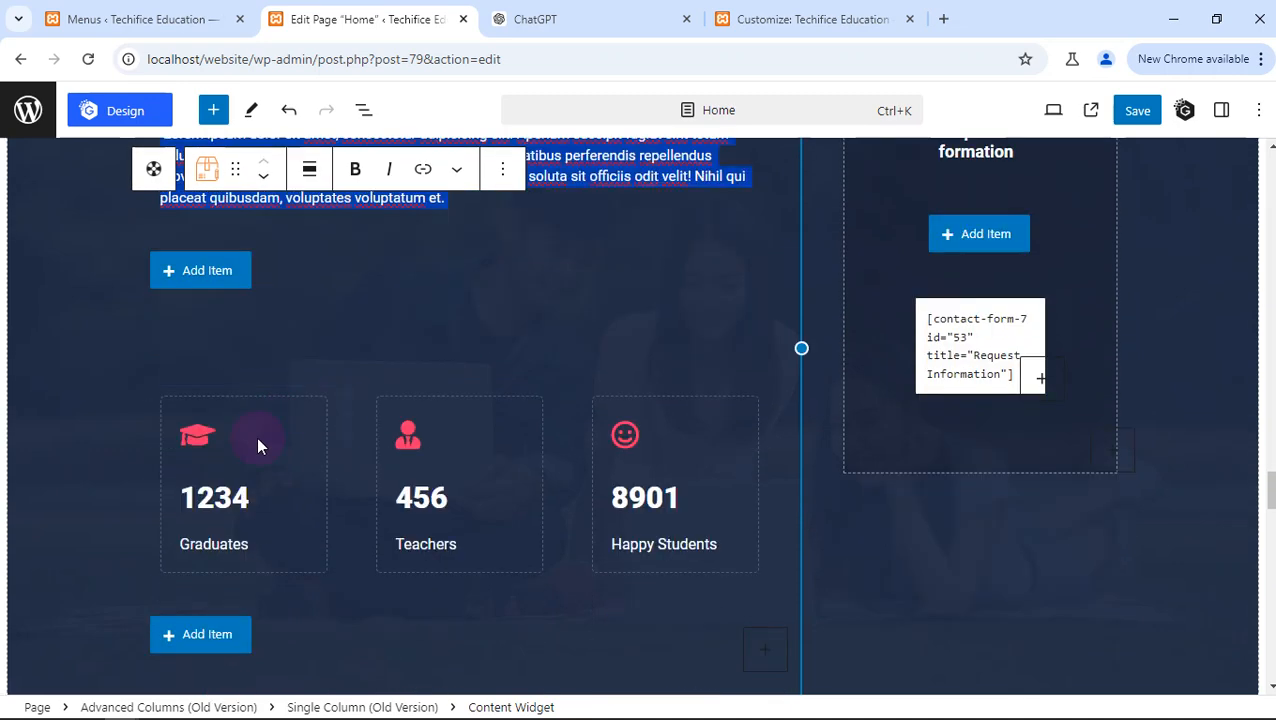
click(233, 490)
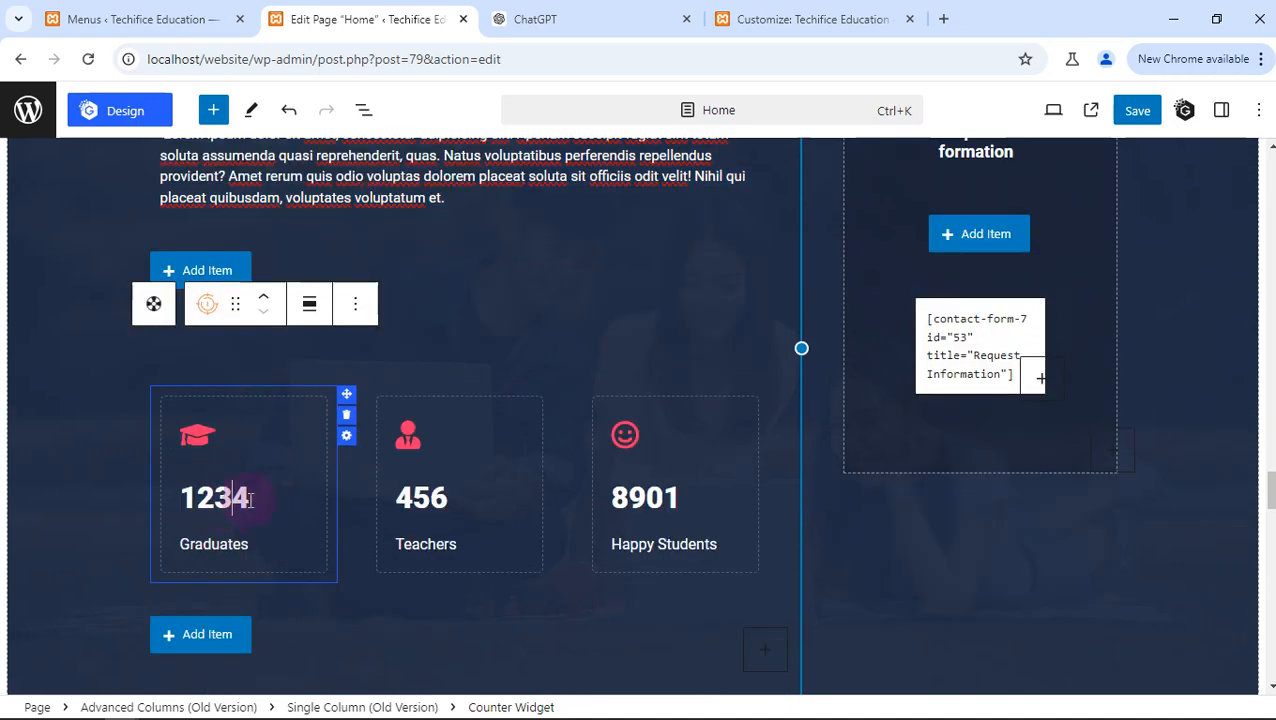
double_click(628, 500)
click(621, 445)
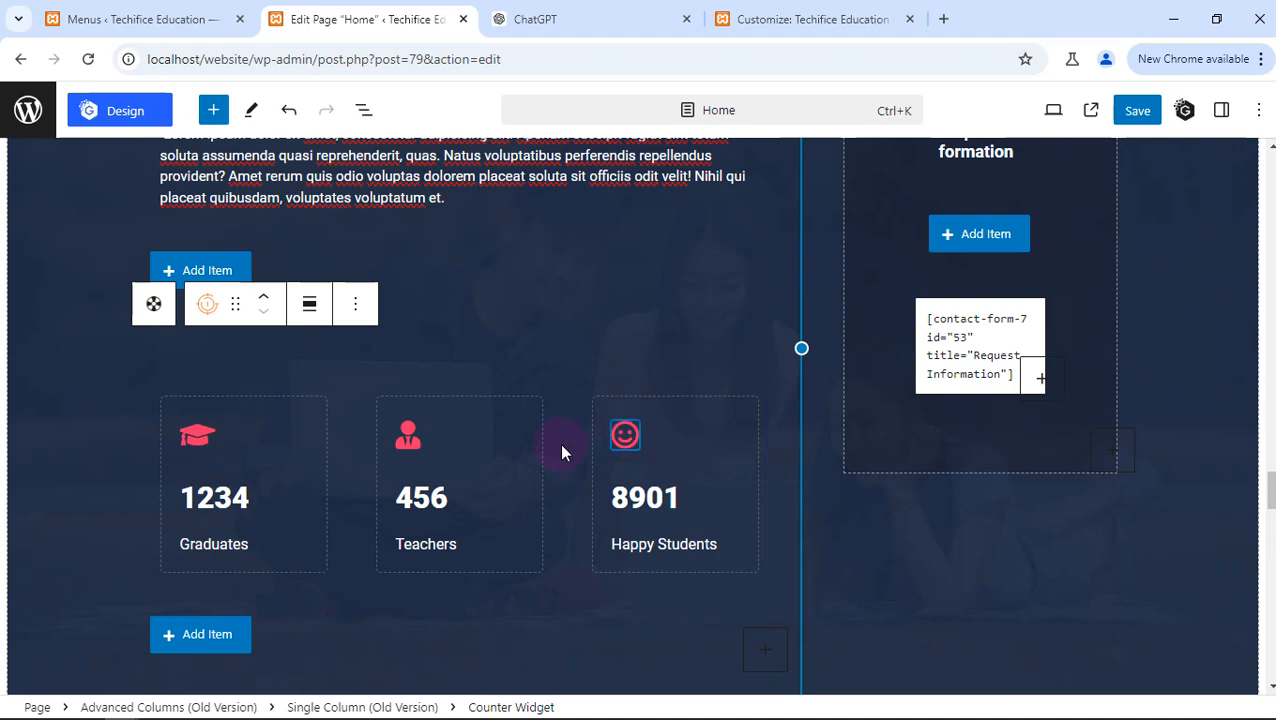
scroll(495, 490, down, 1)
scroll(495, 490, down, 4)
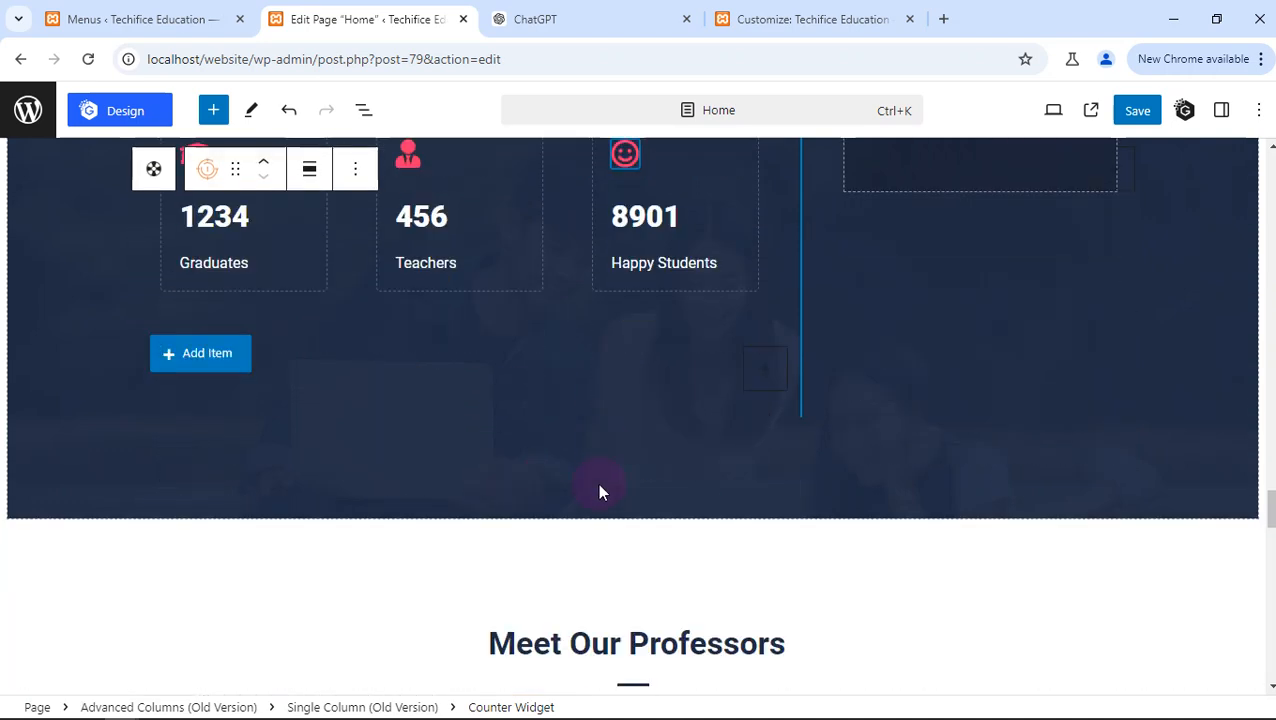
- Save the edits made to the Home page
scroll(716, 328, down, 2)
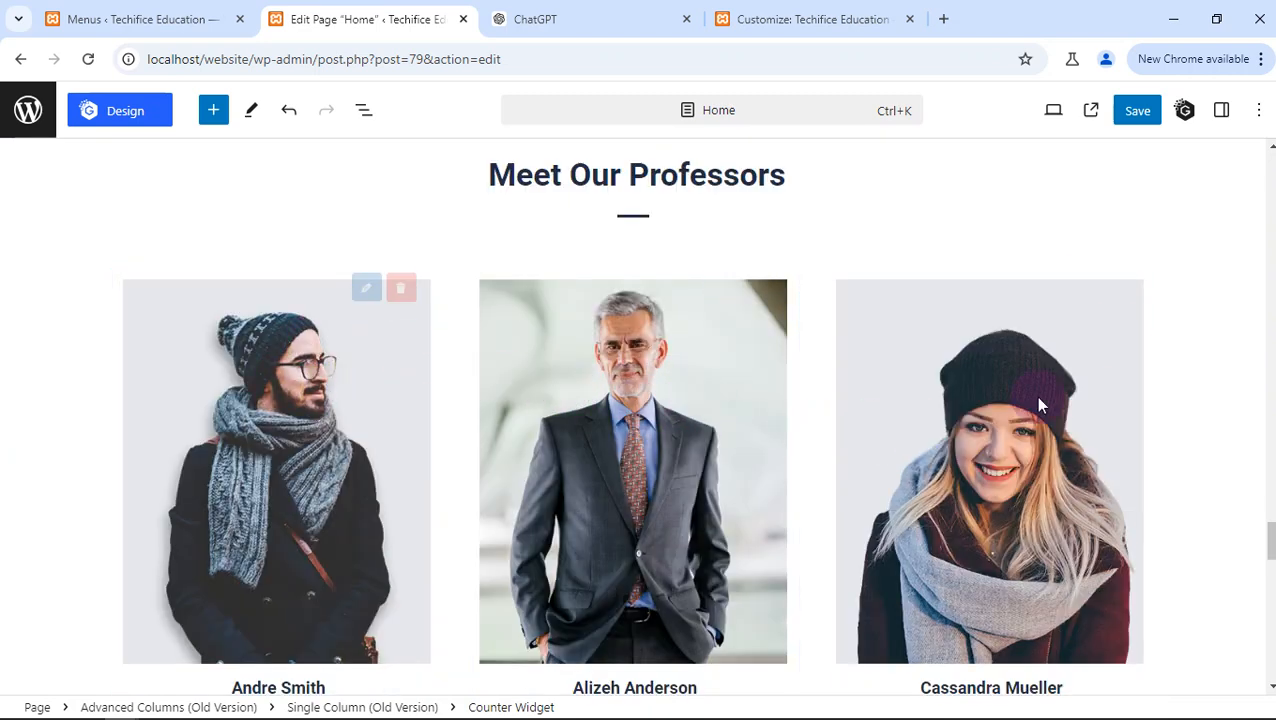
scroll(1268, 540, down, 1)
scroll(317, 204, down, 5)
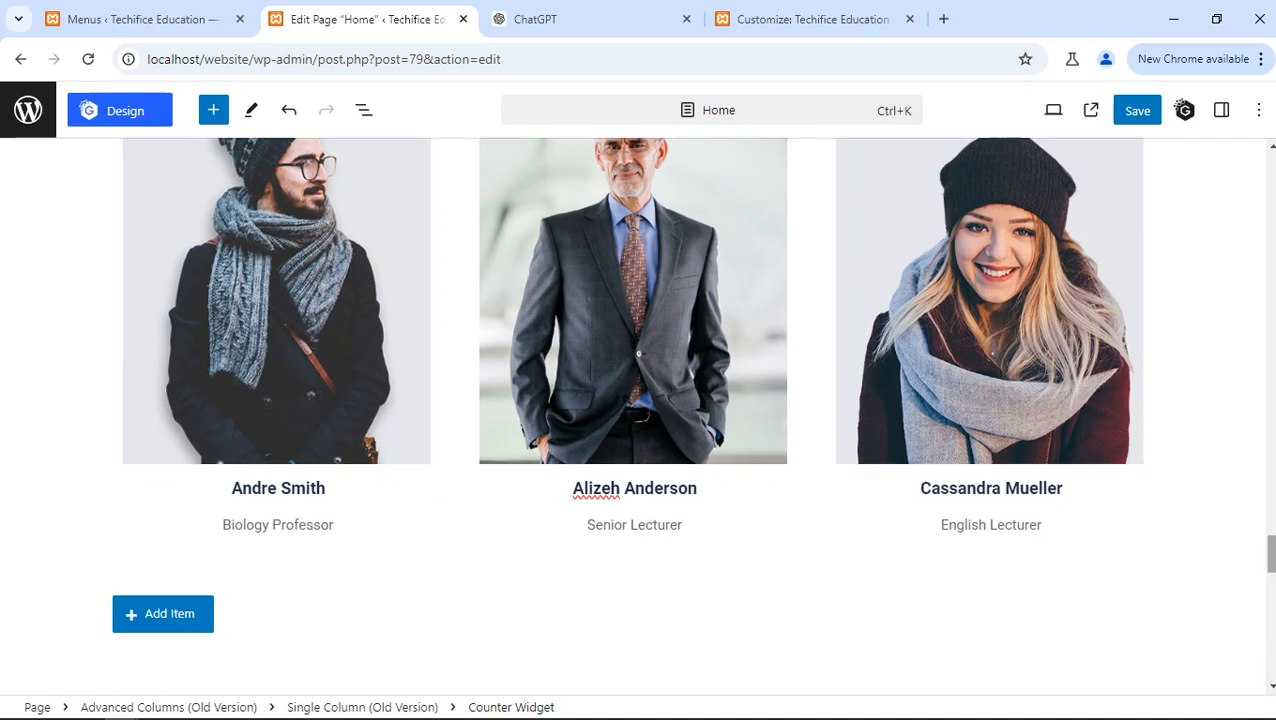
scroll(585, 362, down, 4)
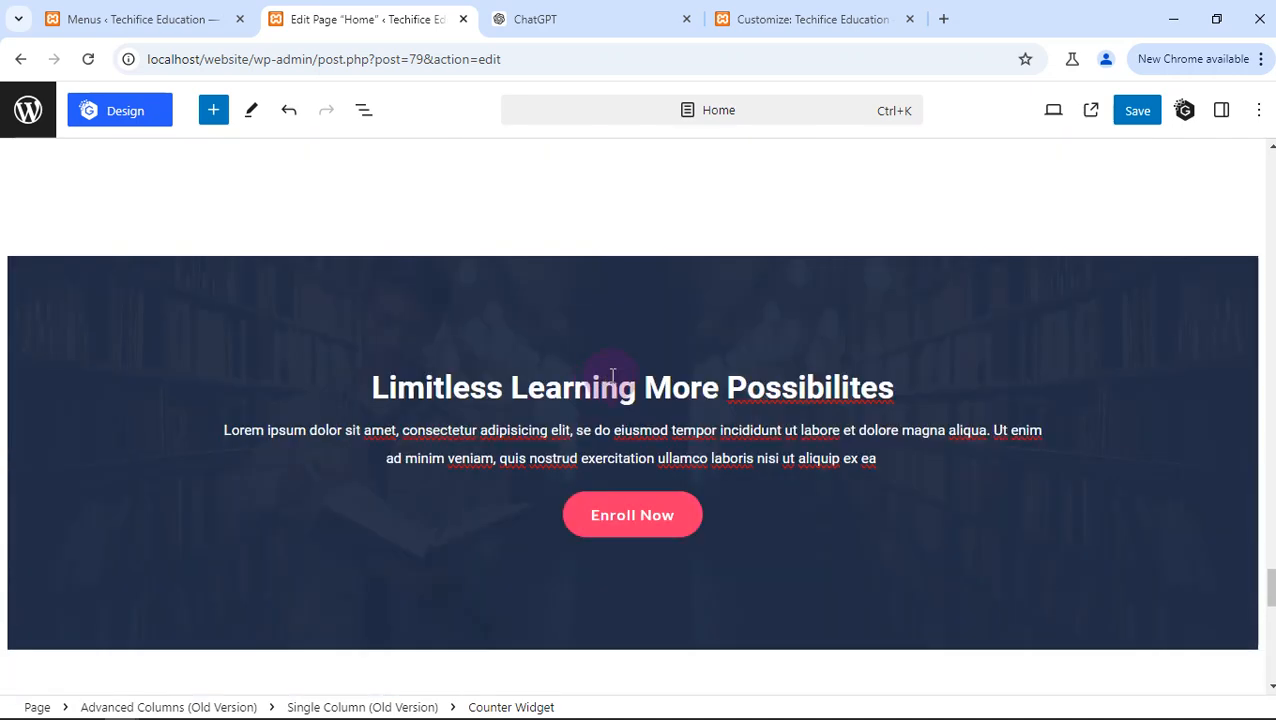
click(1137, 112)
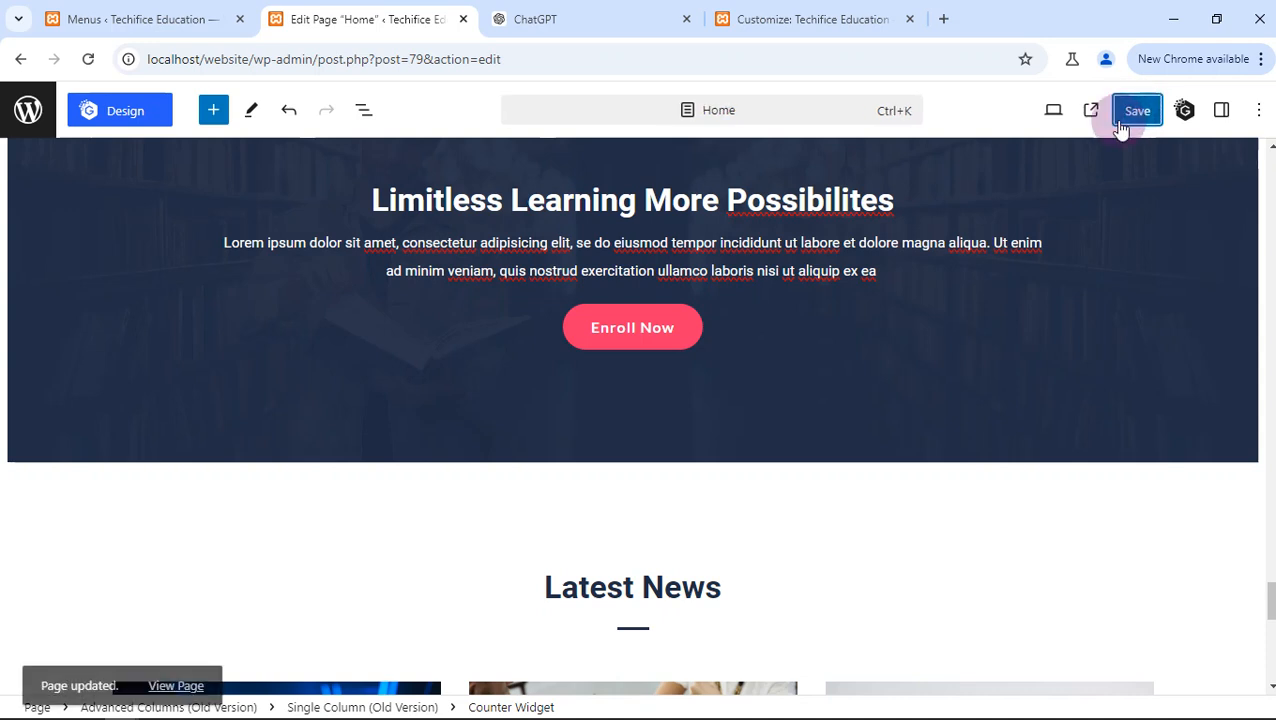
- Switch to the theme Customizer and close it to view the live website's home page
scroll(380, 170, up, 3)
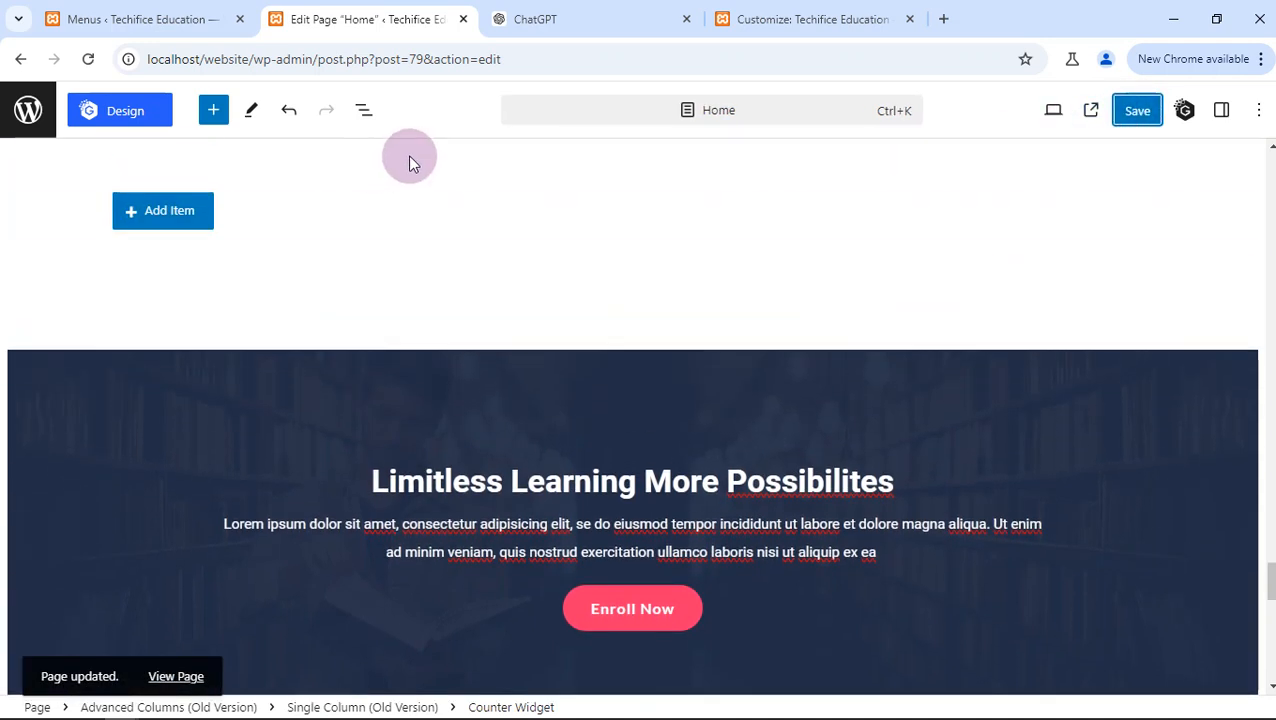
scroll(407, 162, up, 6)
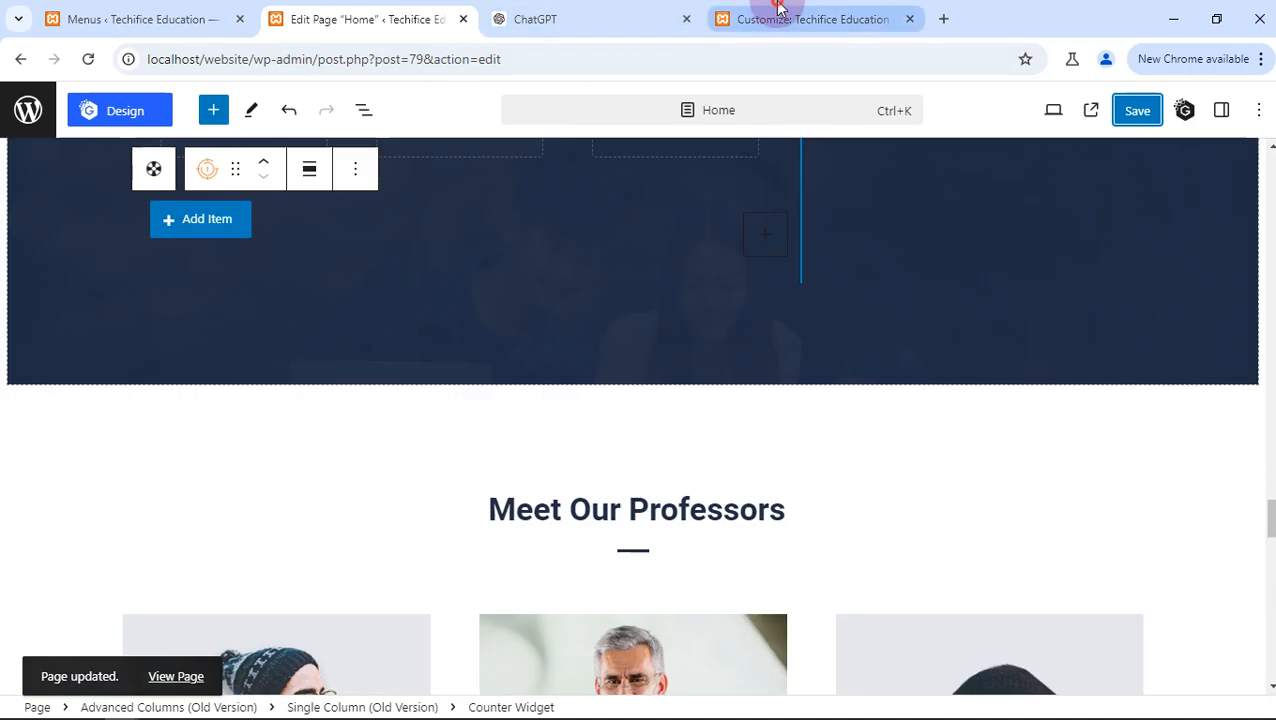
click(762, 17)
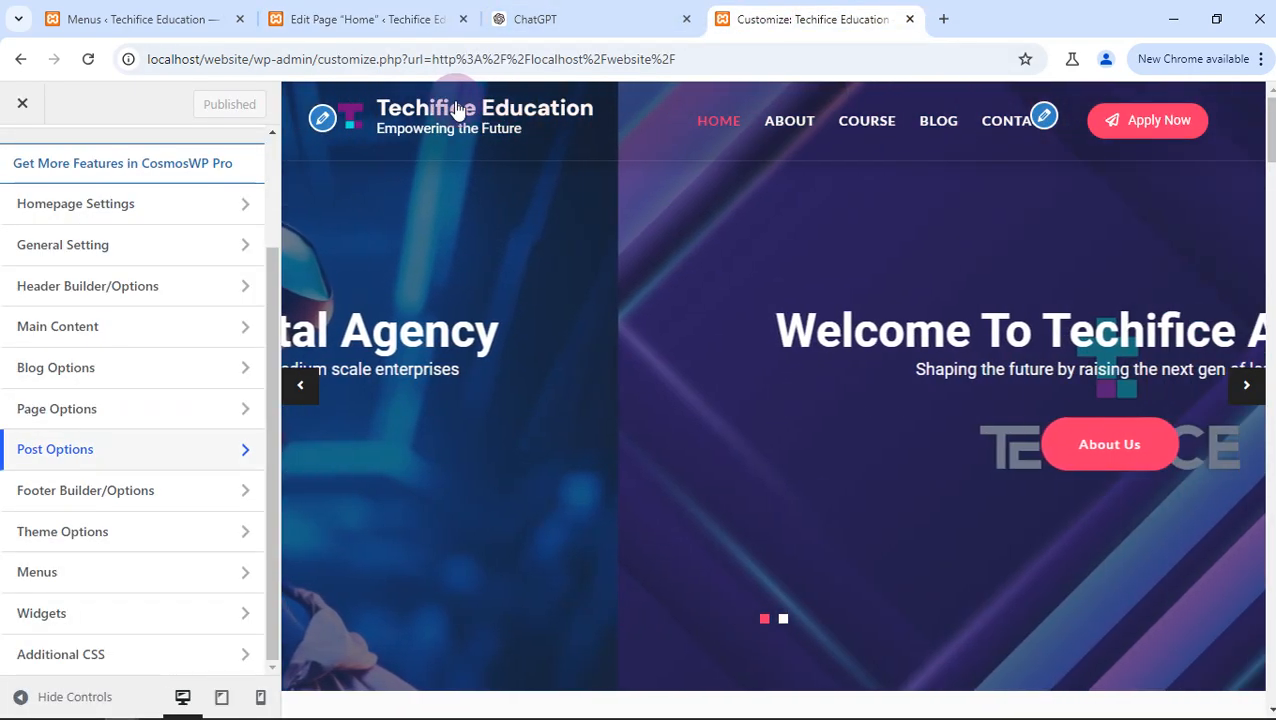
click(22, 103)
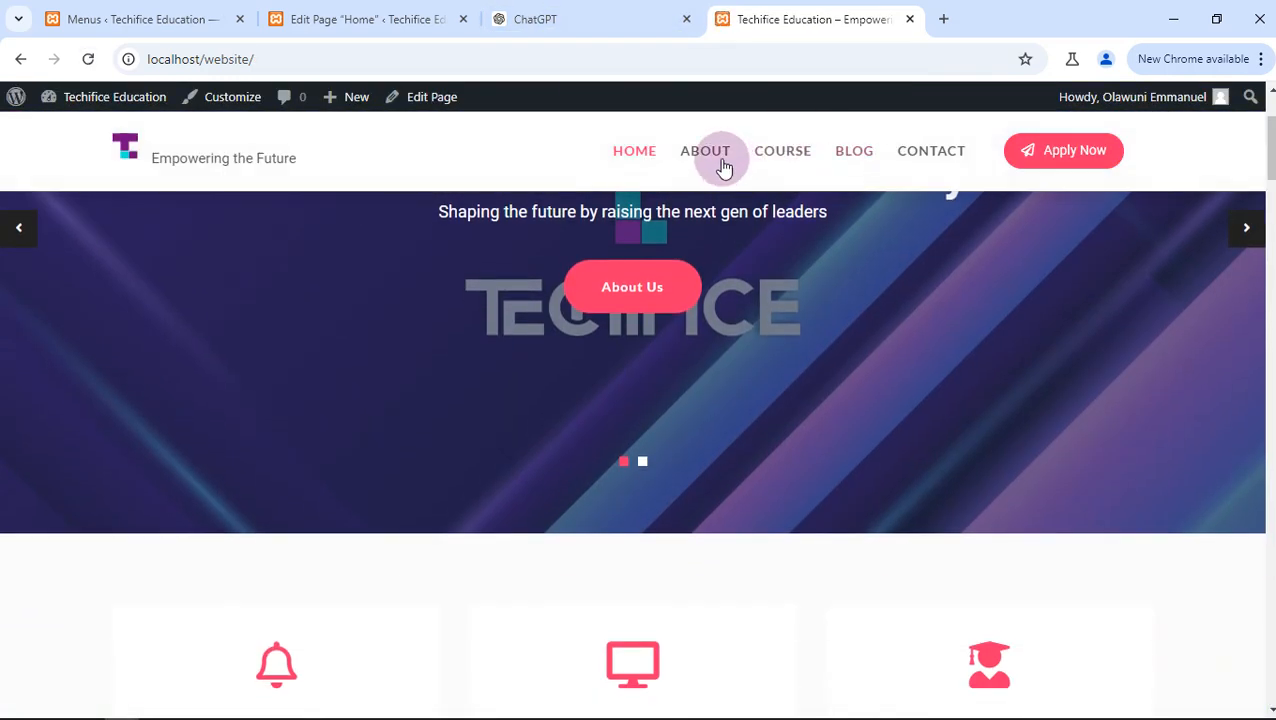
- Review the live home page from the feature cards down to the Welcome to Techifice Academy section and its image
scroll(727, 290, down, 8)
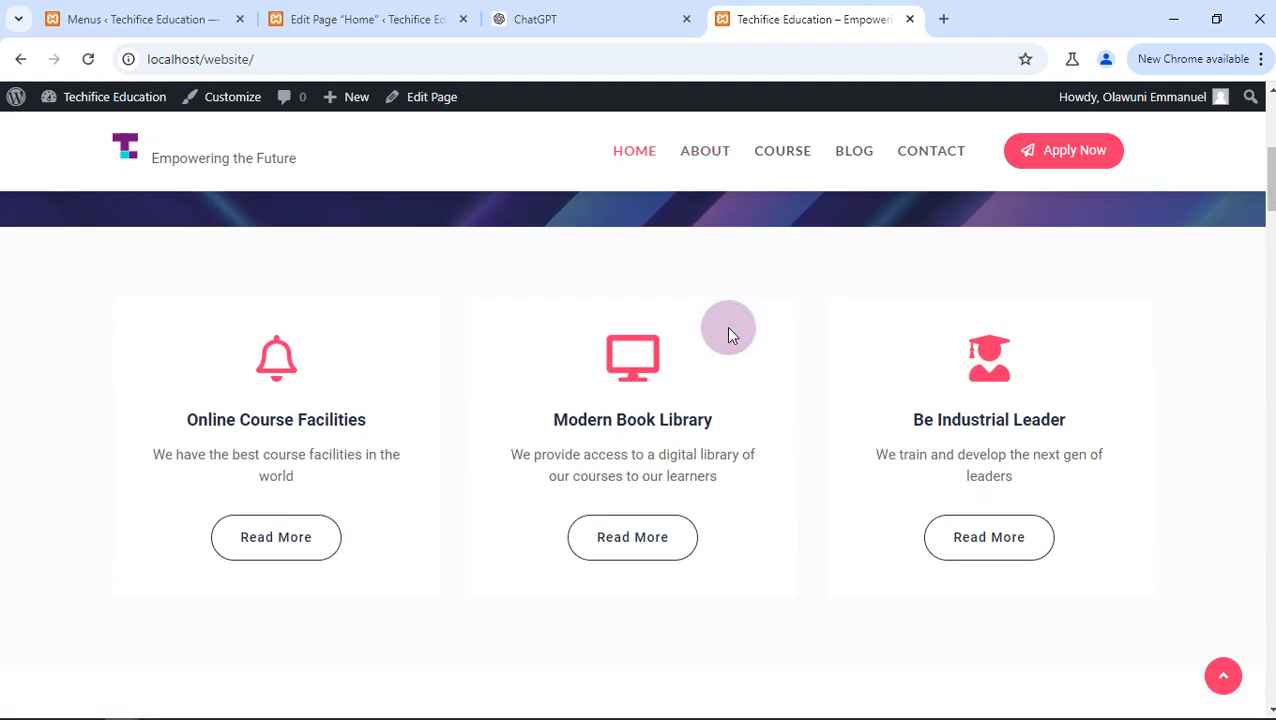
scroll(740, 298, down, 2)
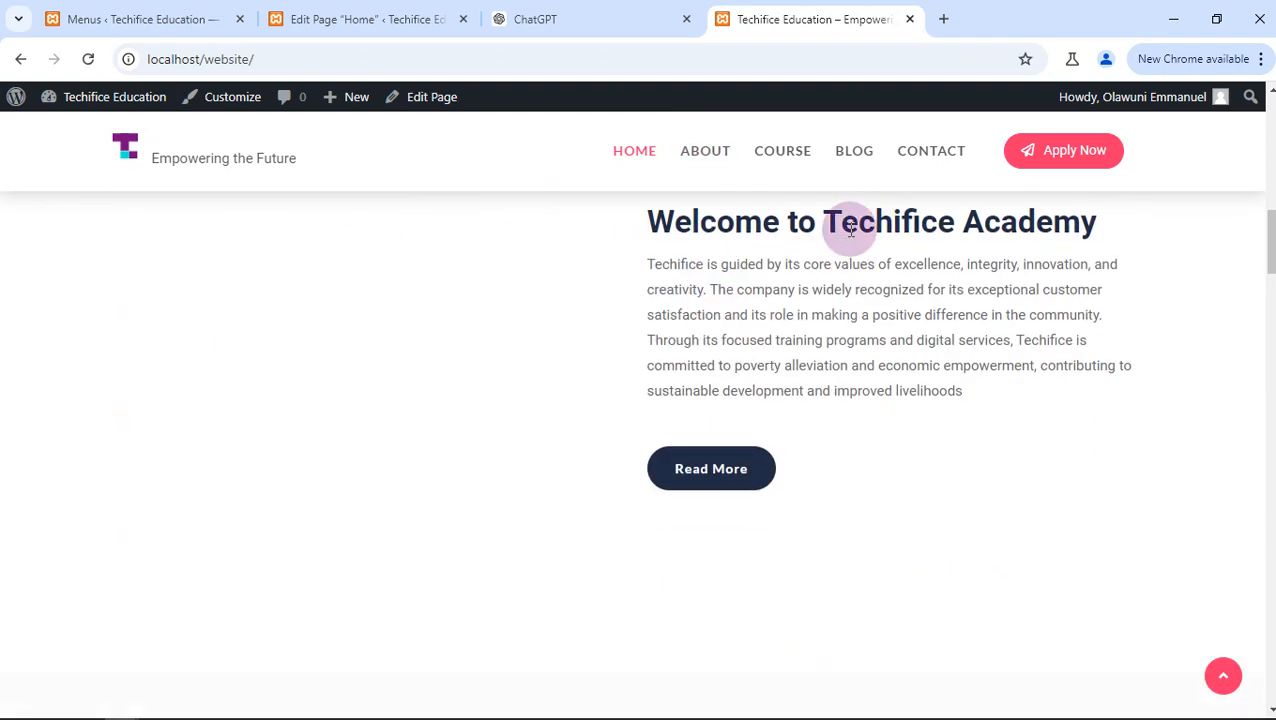
drag(846, 222, 1068, 222)
click(850, 258)
scroll(760, 259, up, 2)
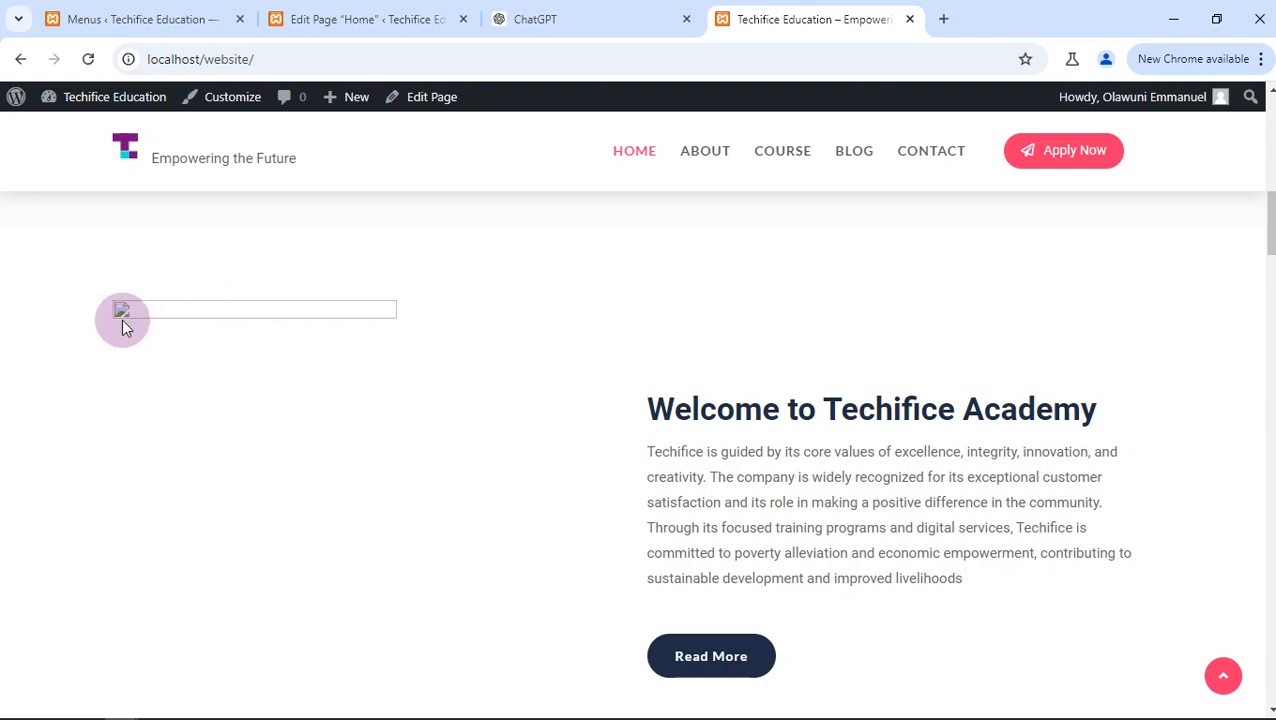
scroll(336, 233, up, 2)
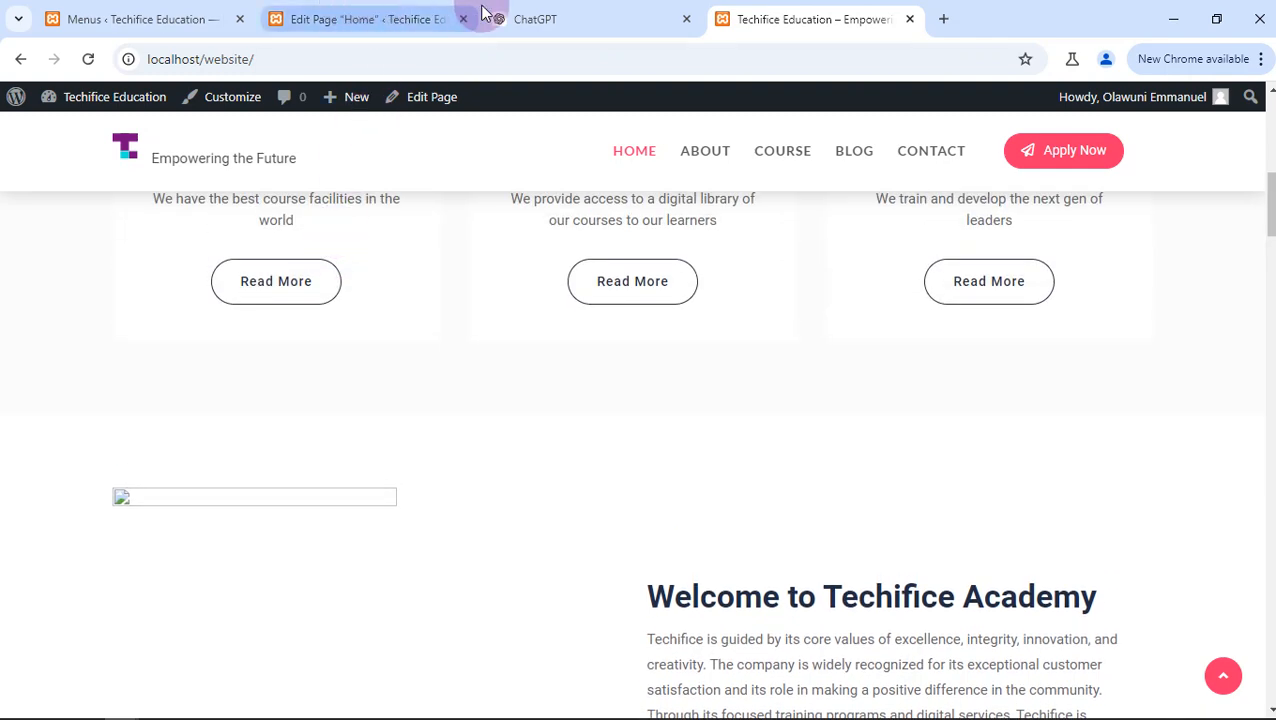
- Return to the Home page editor and go to the Welcome to Techifice Academy section
click(335, 12)
scroll(420, 305, down, 1)
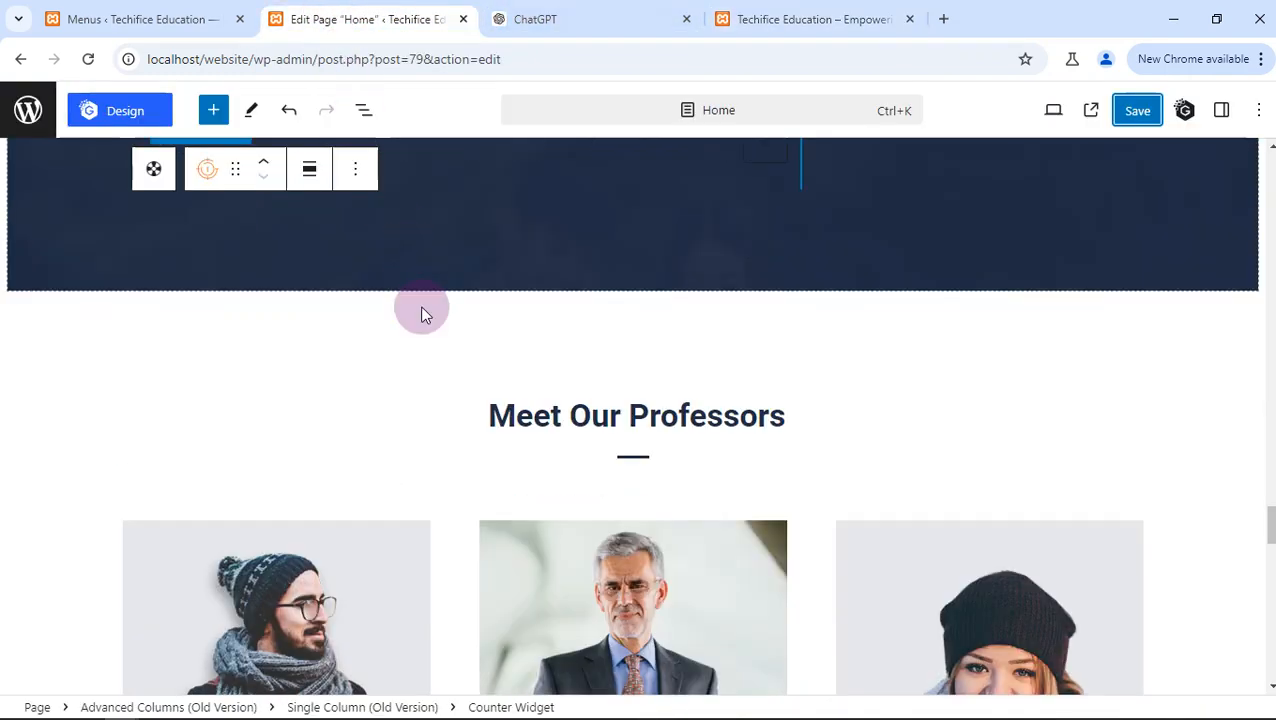
scroll(420, 305, up, 12)
scroll(420, 305, up, 8)
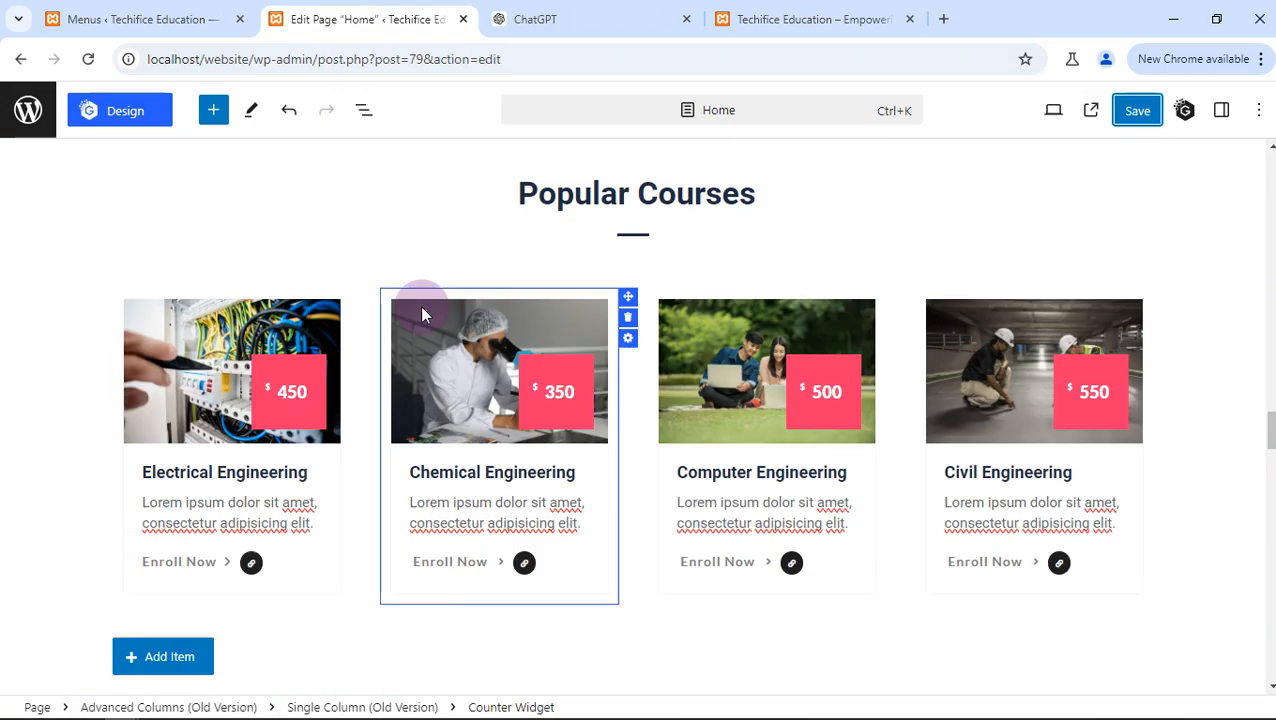
scroll(420, 305, up, 6)
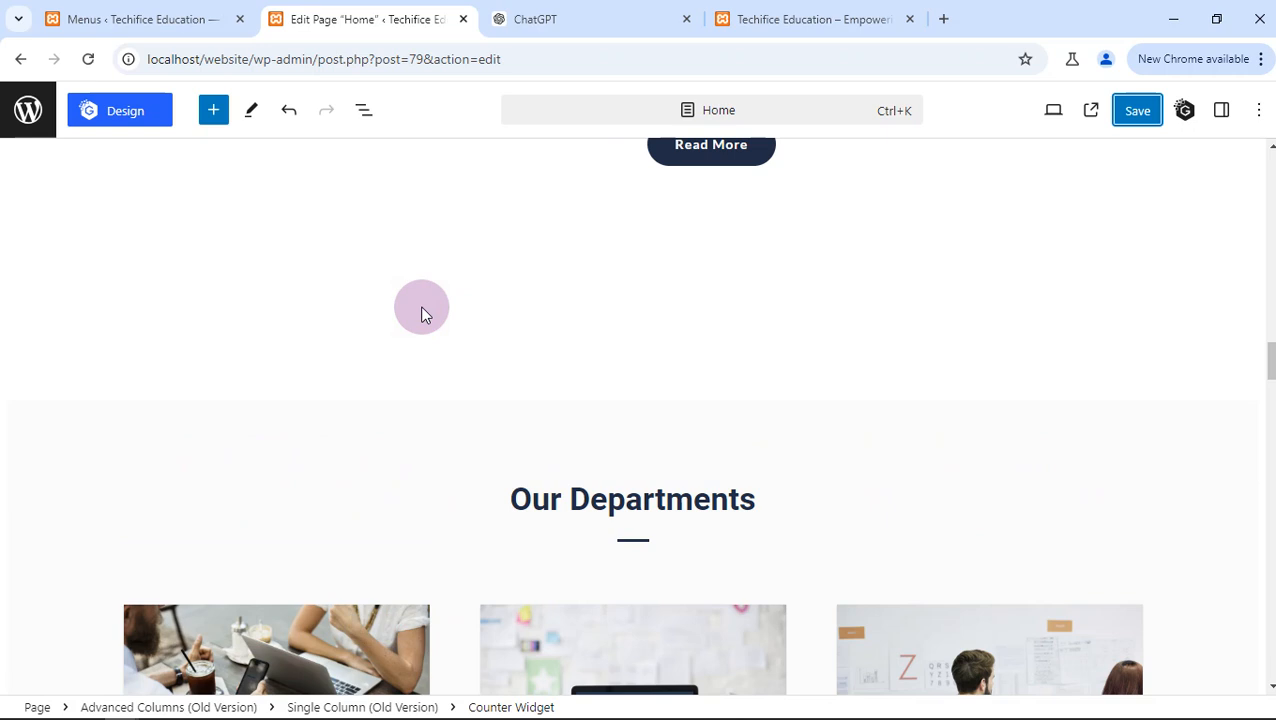
scroll(421, 313, up, 5)
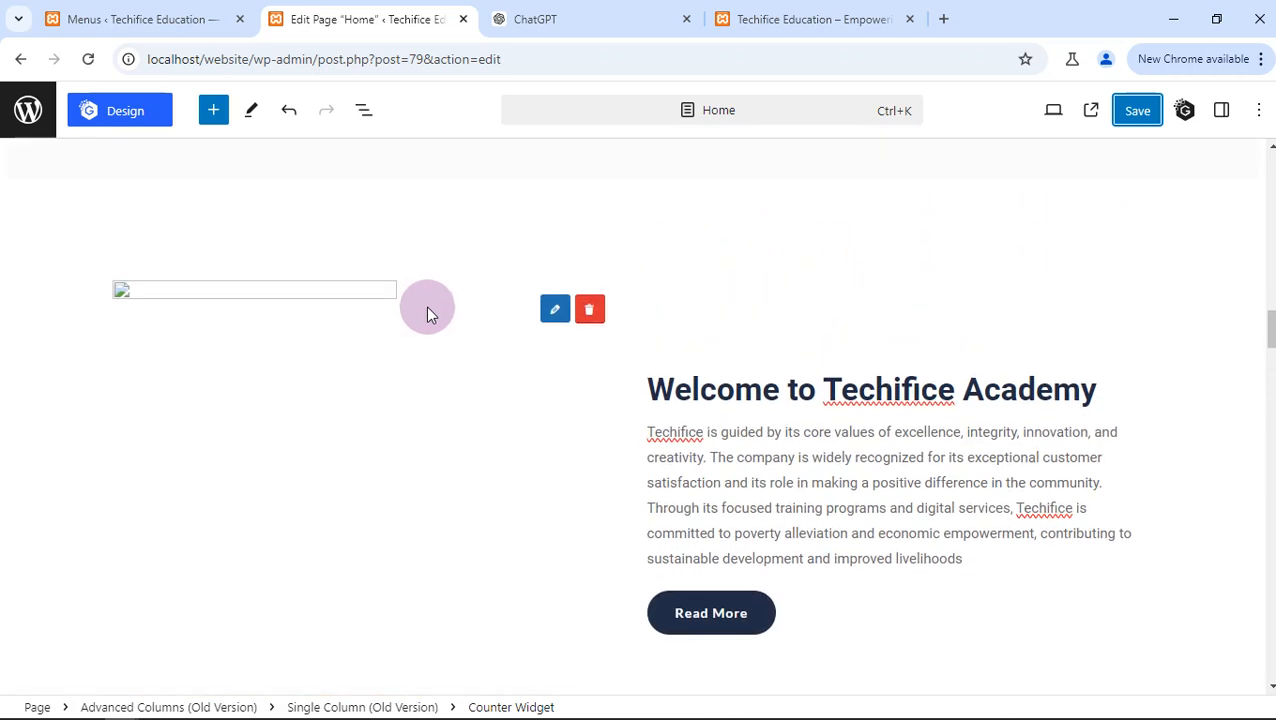
- Set the Welcome section's image to the purple Techifice logo graphic from the media library
click(556, 306)
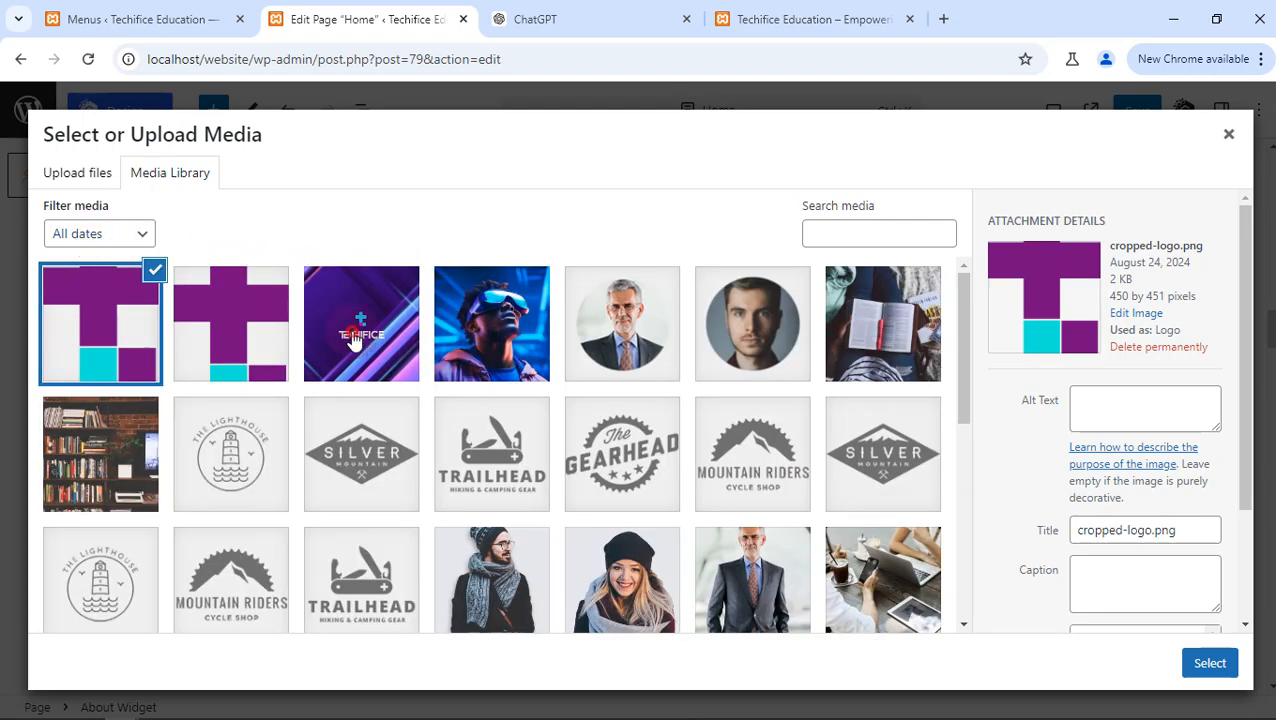
click(352, 340)
click(1205, 663)
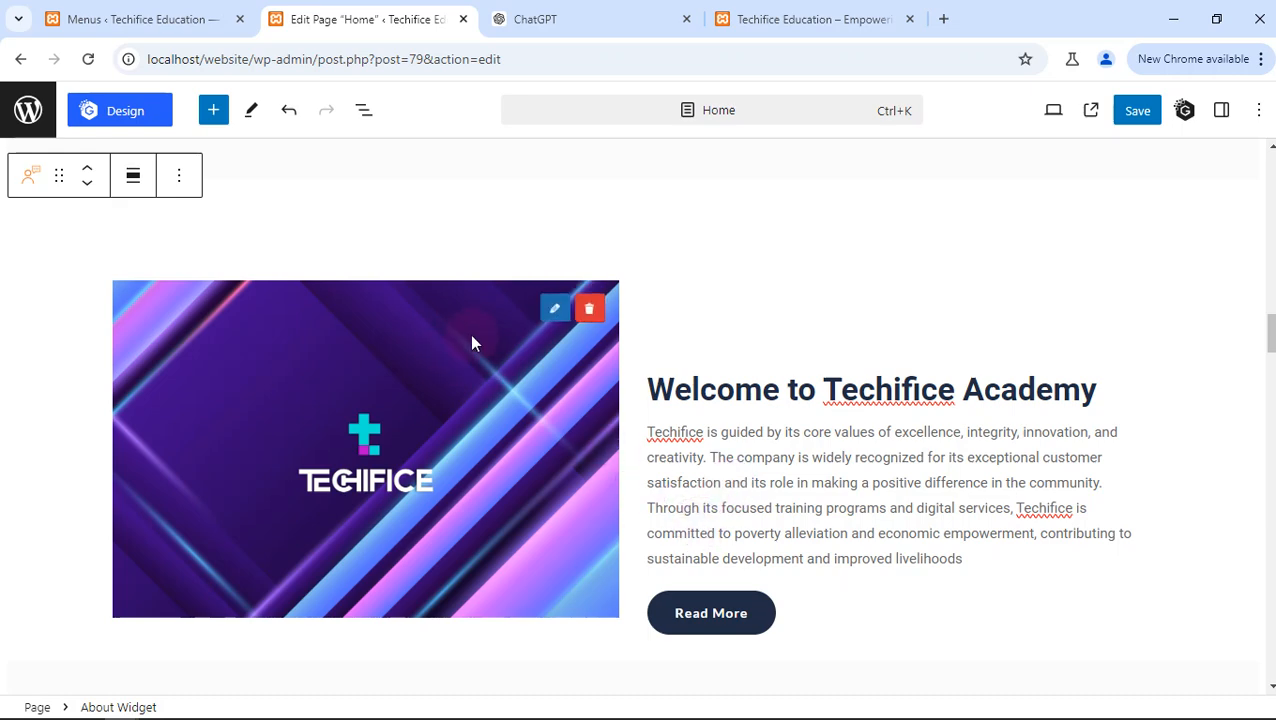
- Replace the Welcome section's image with the "Tech bro" photo, 2151255077.jpg, from the media library
click(553, 311)
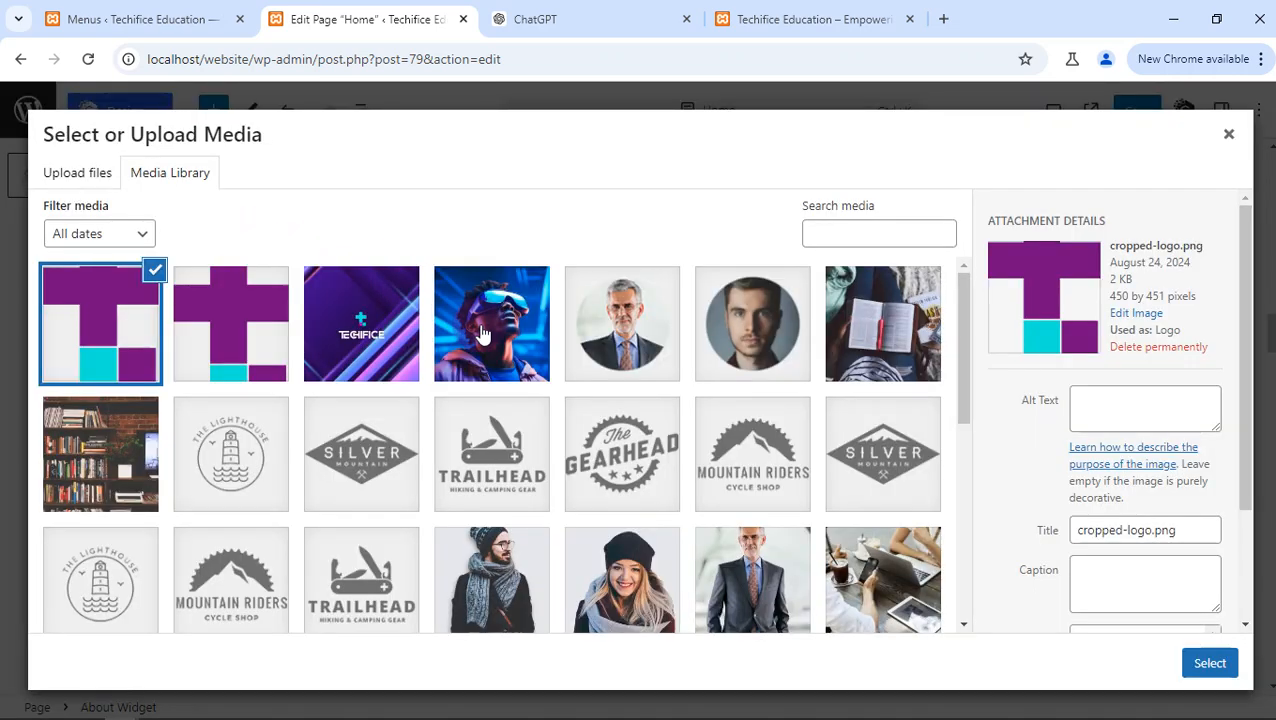
click(480, 333)
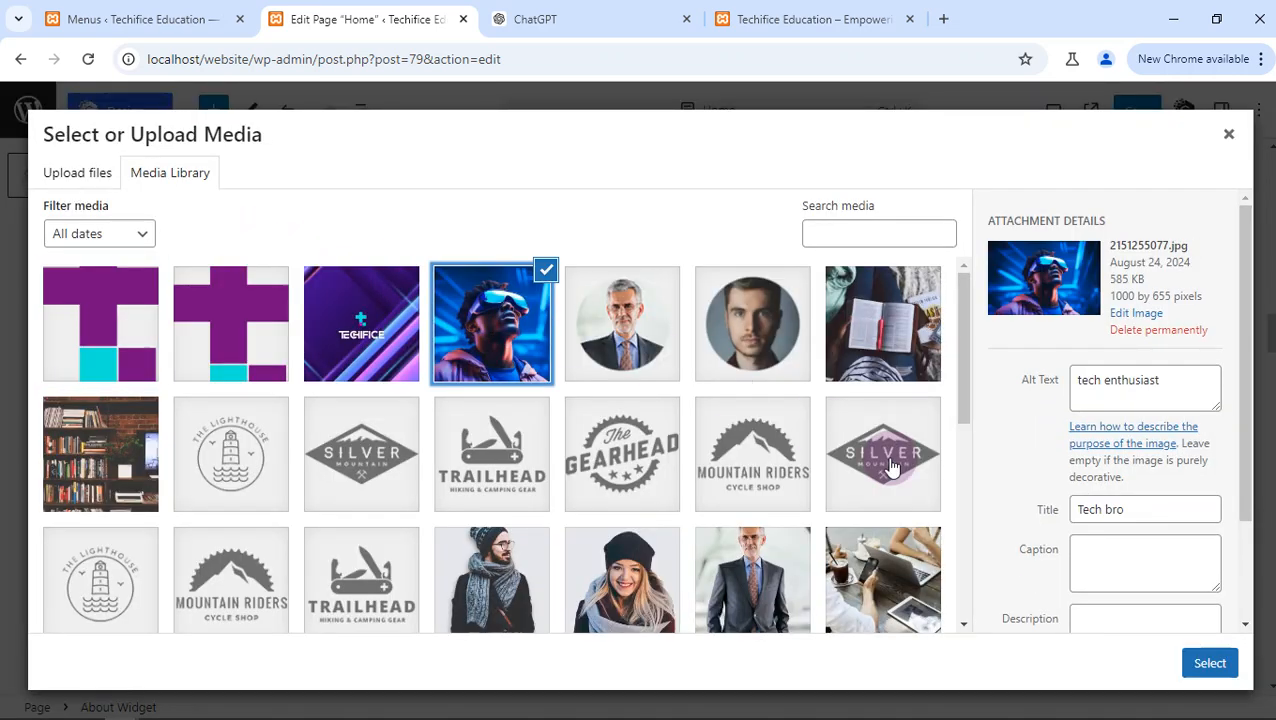
click(1209, 662)
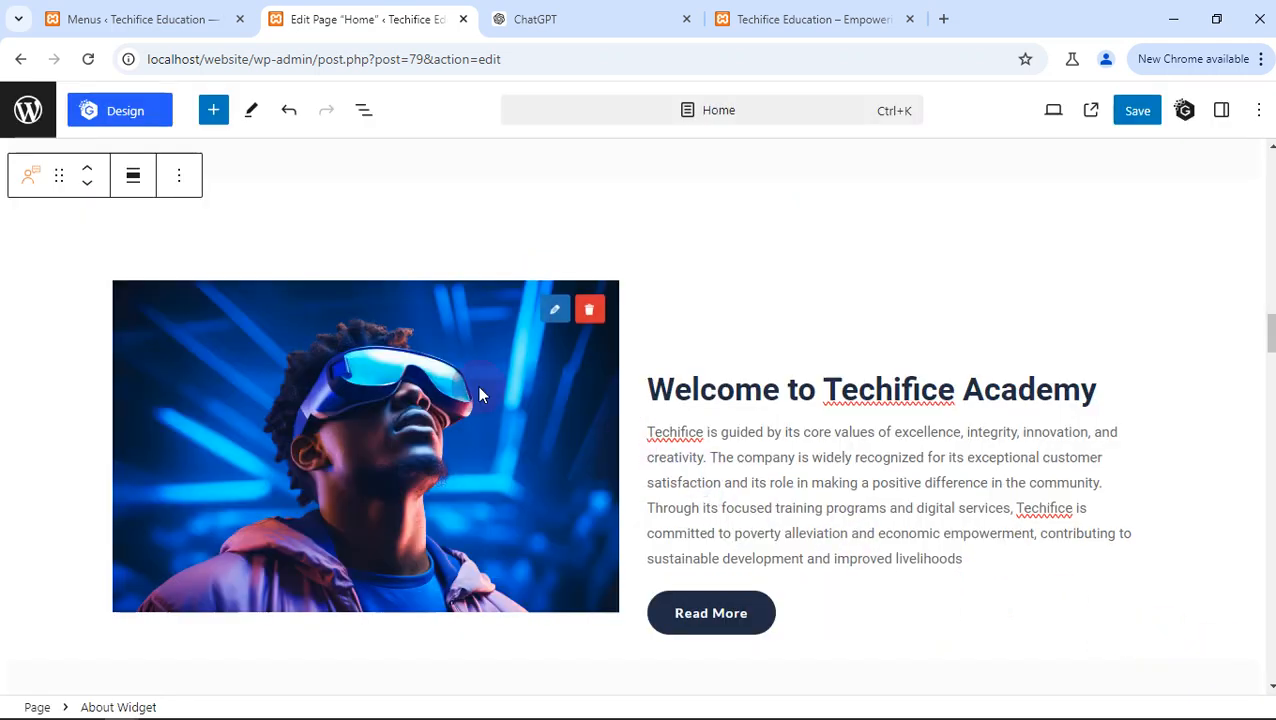
- Select the Welcome section's About Widget block and display its block settings
scroll(553, 356, down, 1)
click(700, 330)
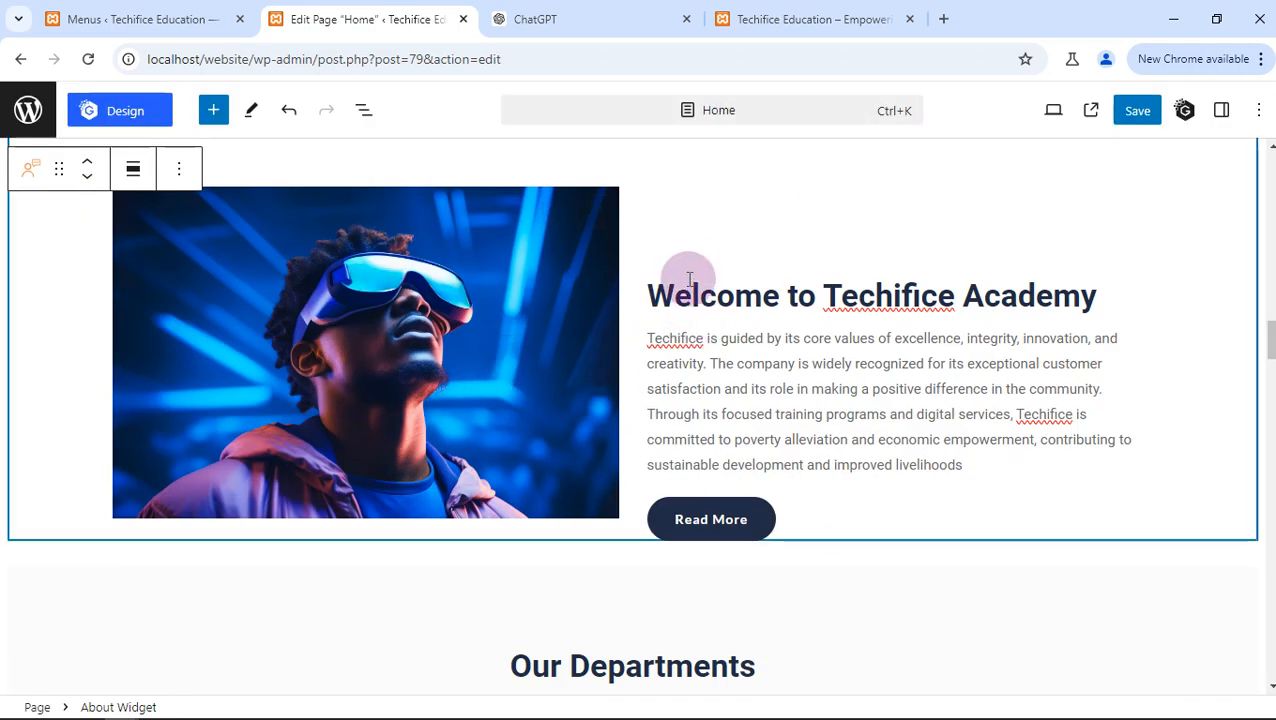
click(688, 262)
click(651, 291)
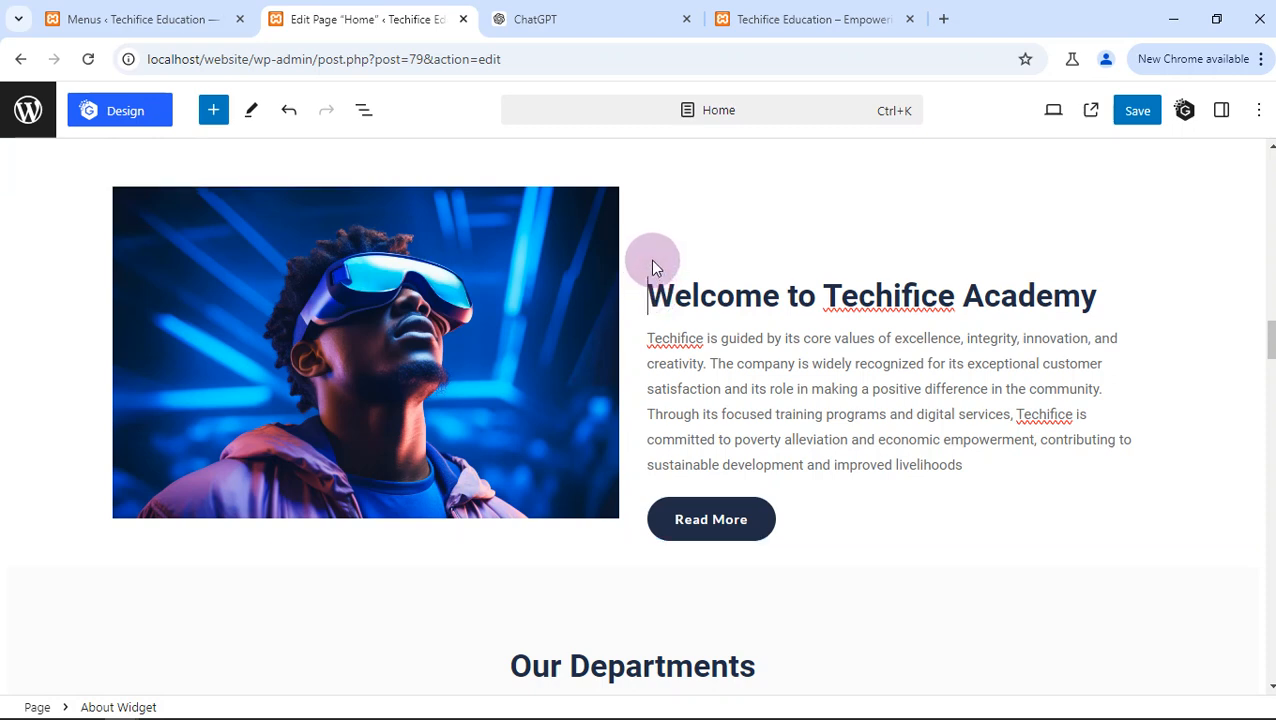
scroll(503, 256, up, 1)
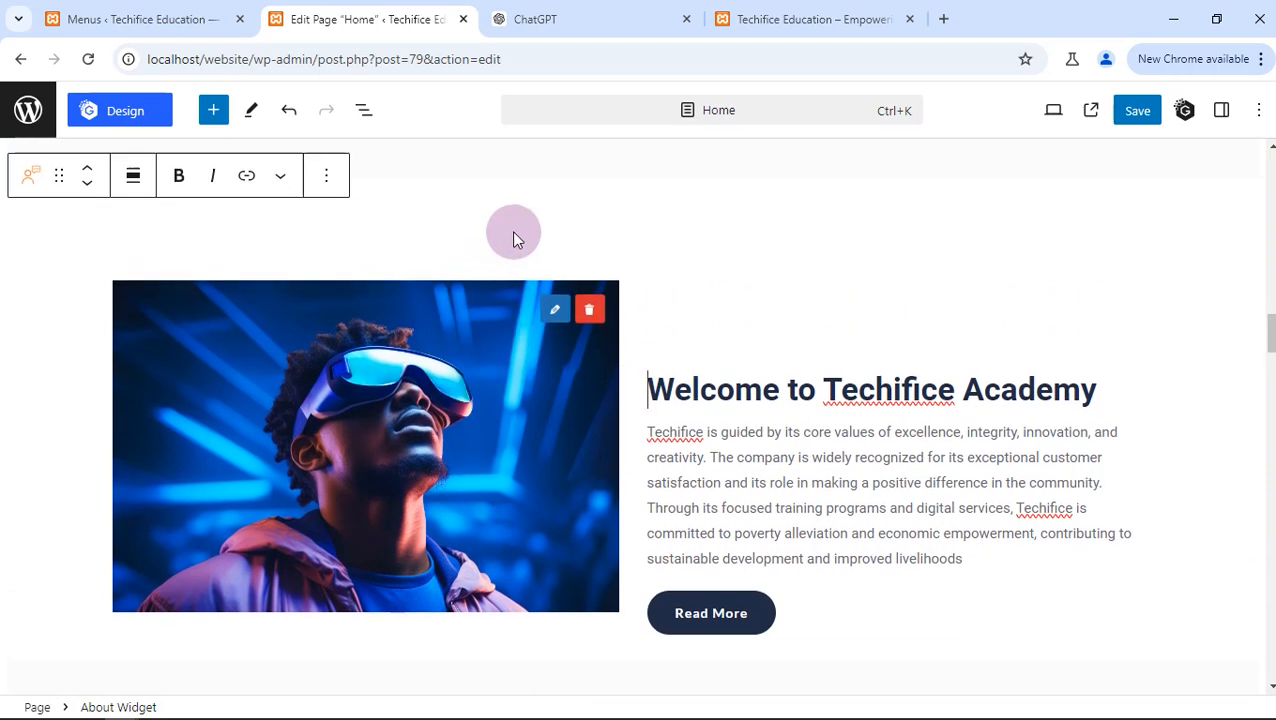
click(544, 217)
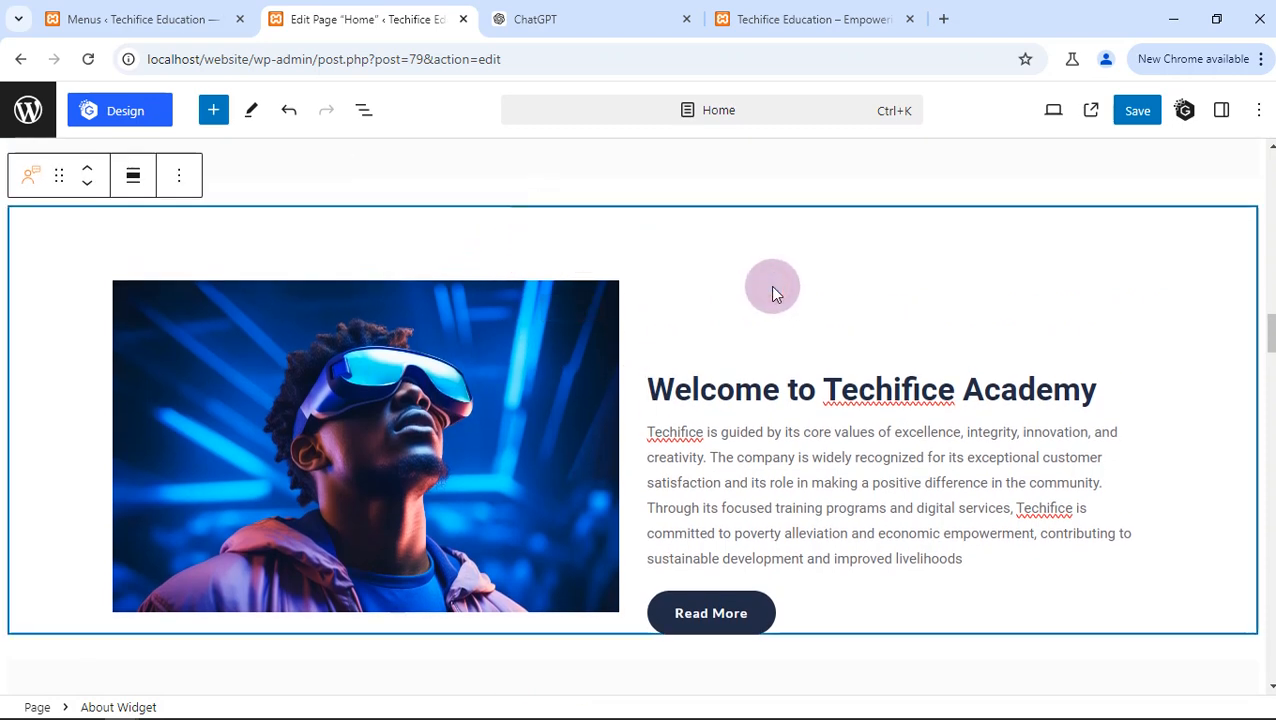
click(195, 180)
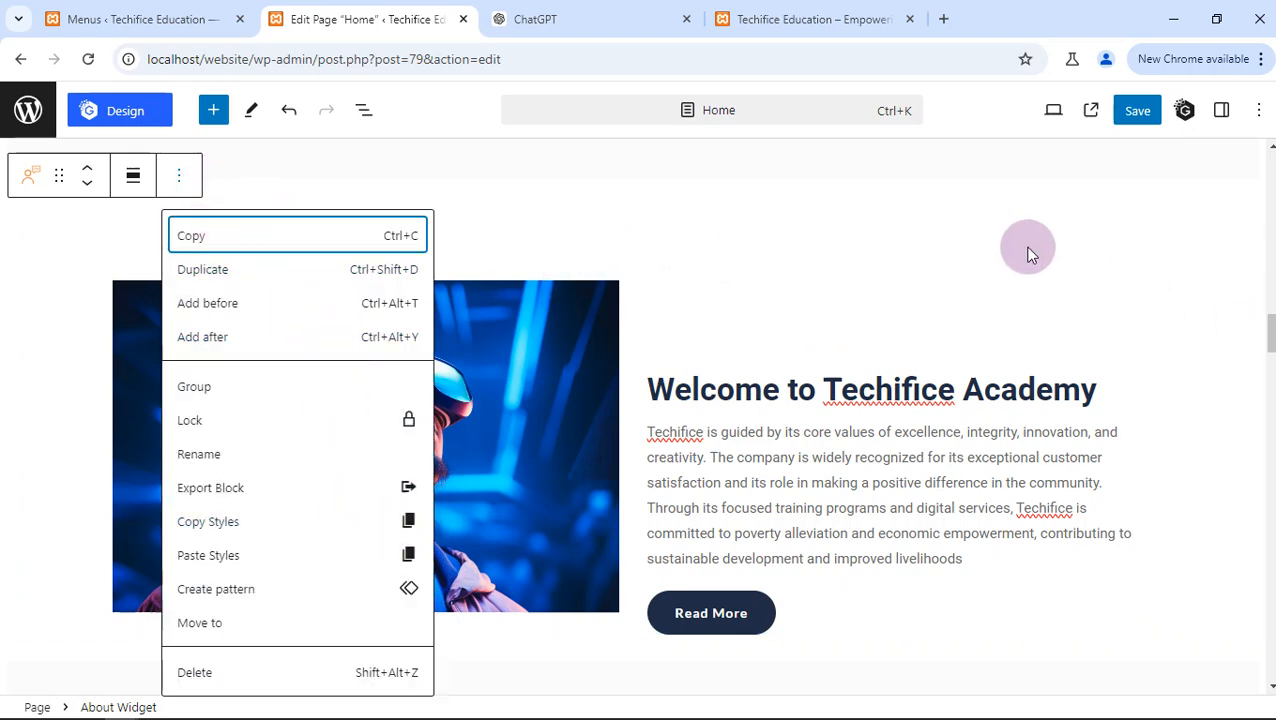
click(1222, 111)
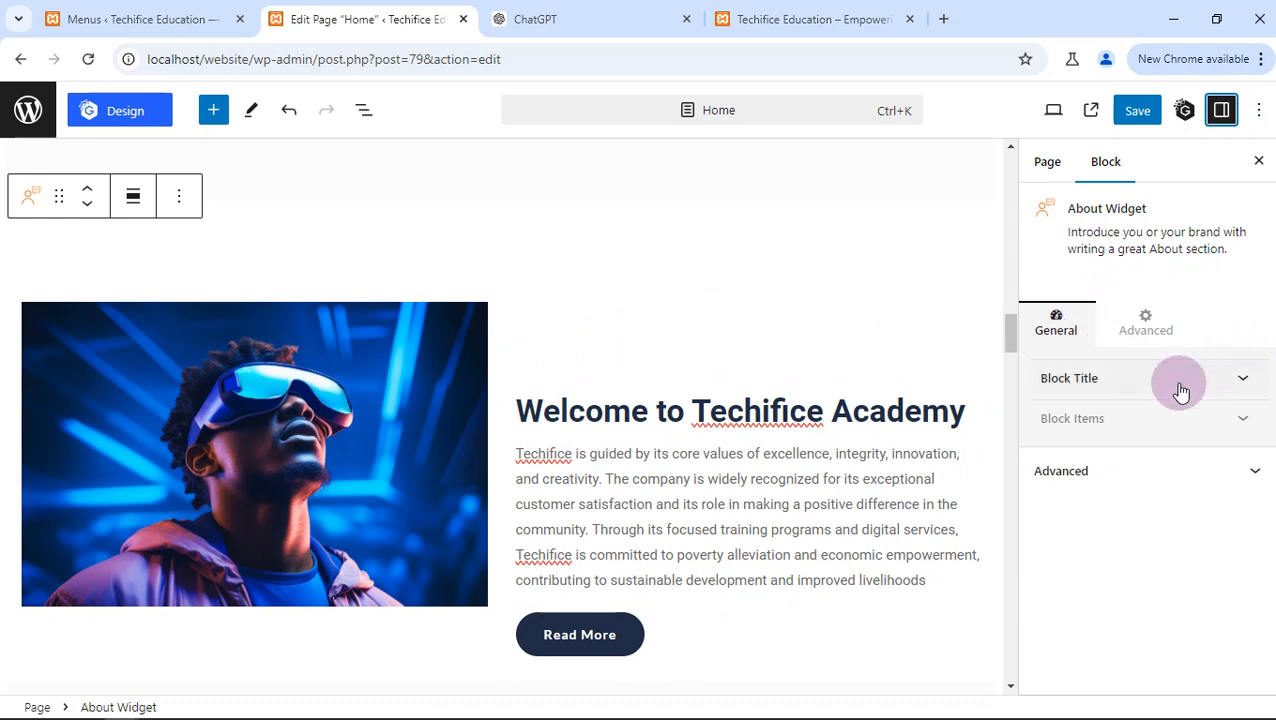
- Examine the About Widget's advanced settings, including its margin and padding options
click(1148, 336)
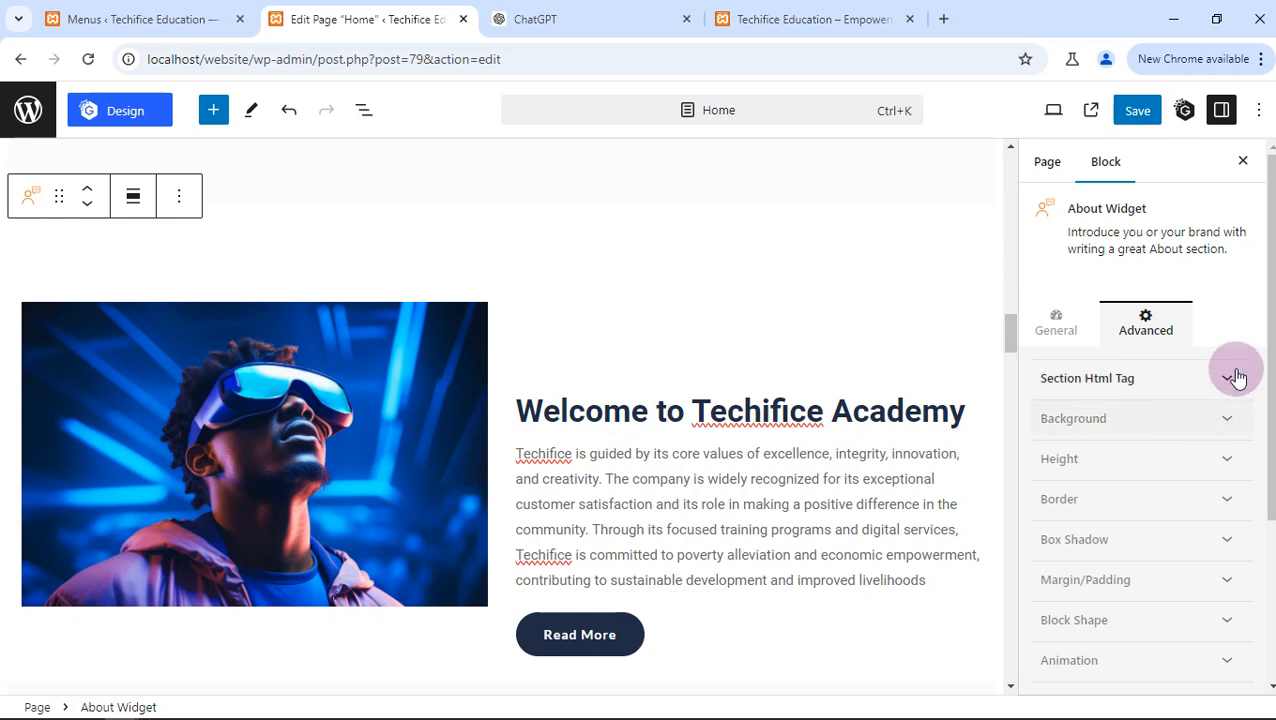
scroll(1262, 370, down, 2)
mouse_move(1274, 386)
mouse_down()
mouse_move(1274, 443)
mouse_move(1274, 380)
mouse_up()
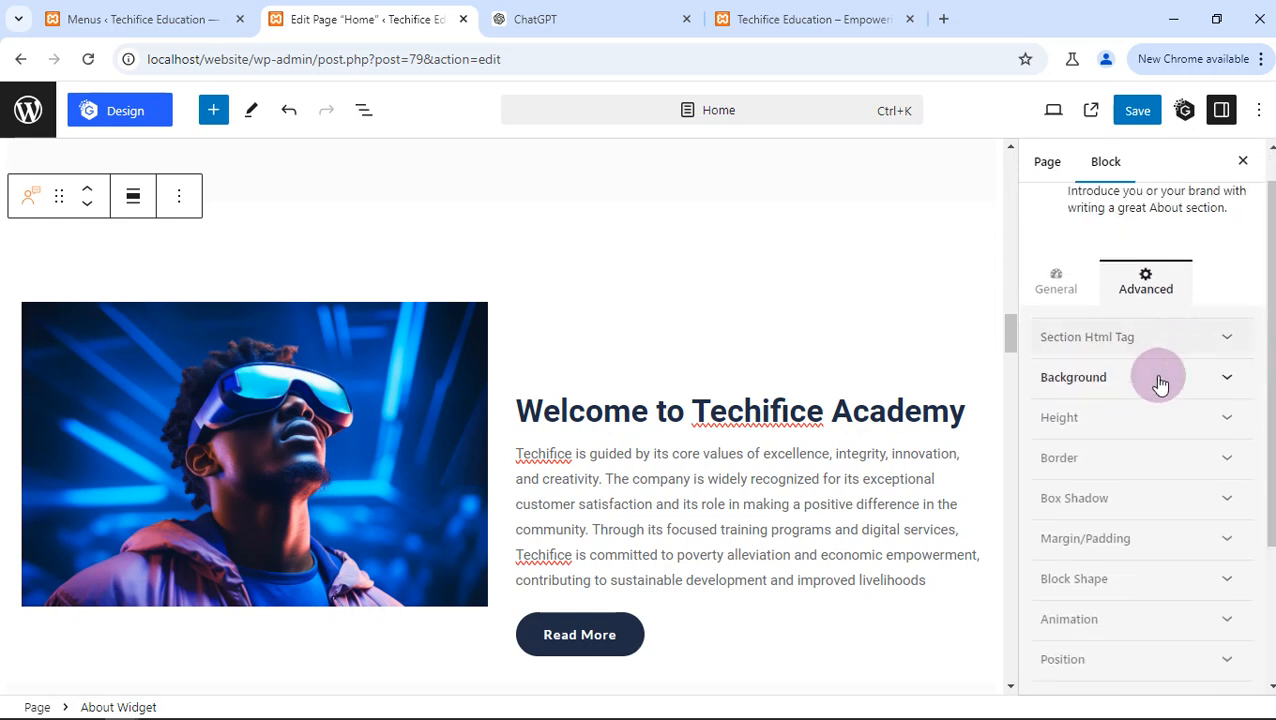
scroll(1155, 430, down, 2)
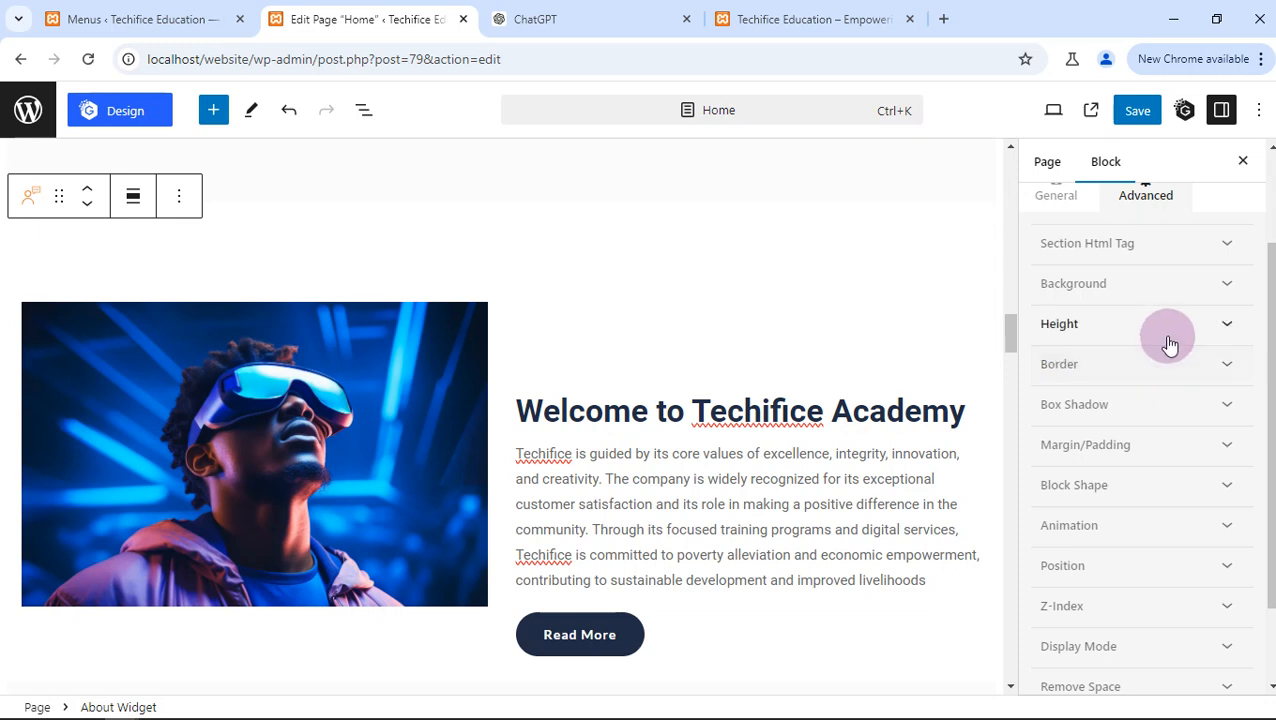
scroll(1160, 360, down, 2)
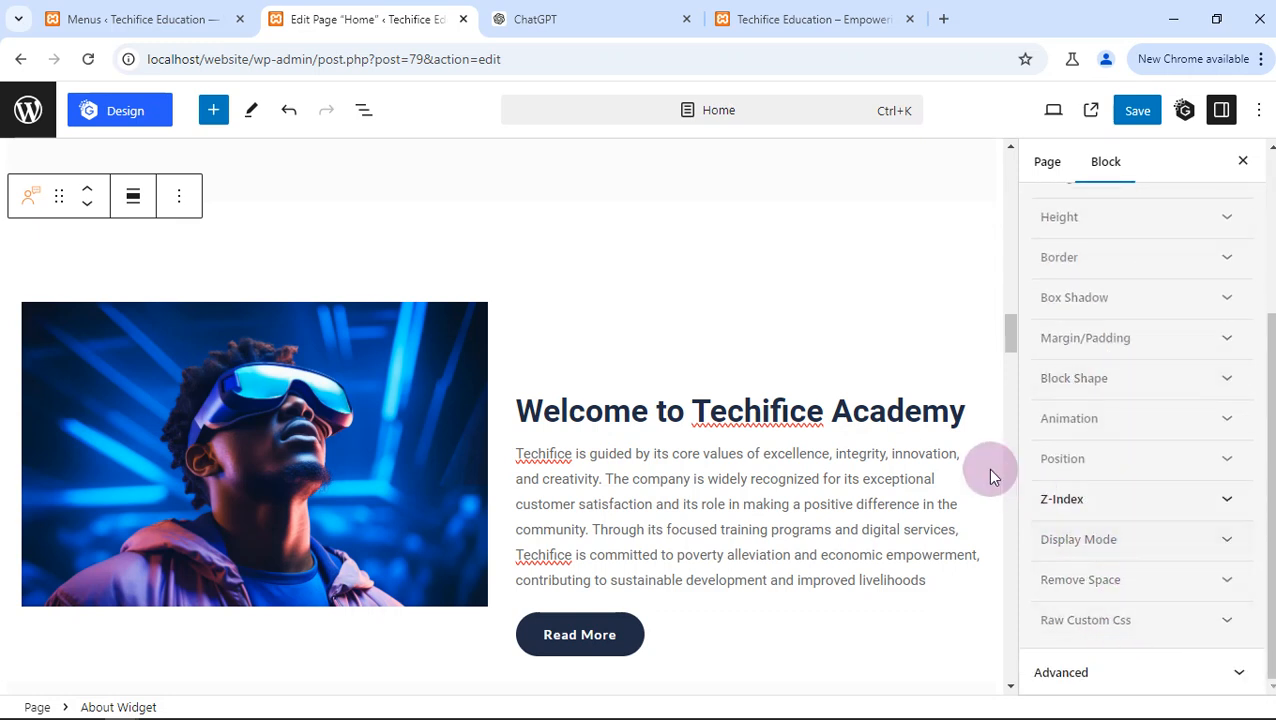
click(1082, 337)
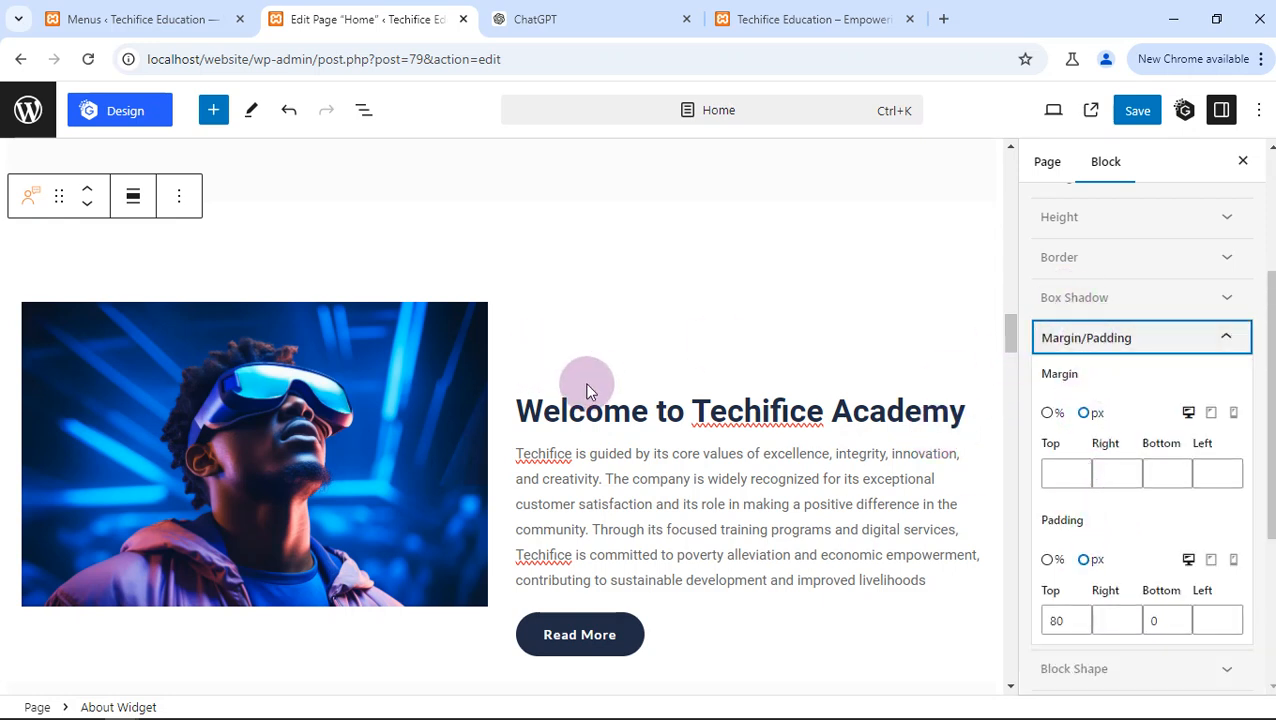
click(1220, 338)
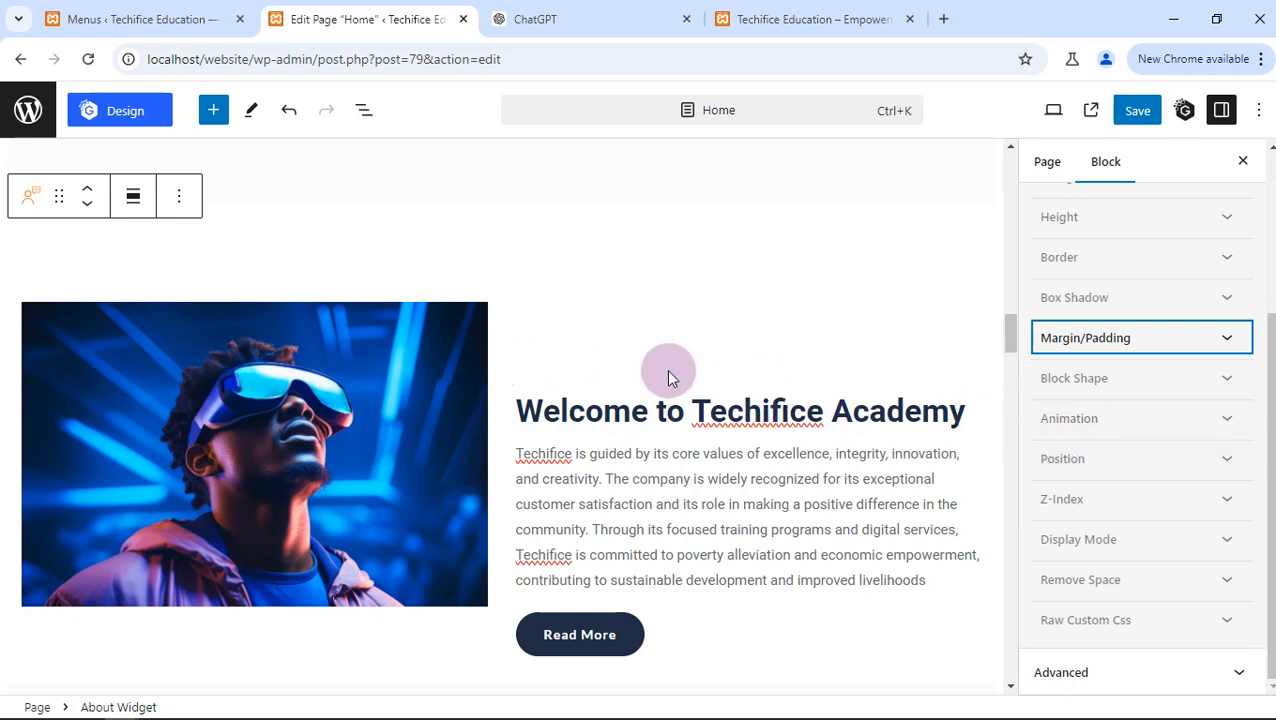
- Save the Home page with the Welcome section's new image
scroll(789, 370, down, 3)
scroll(786, 366, down, 1)
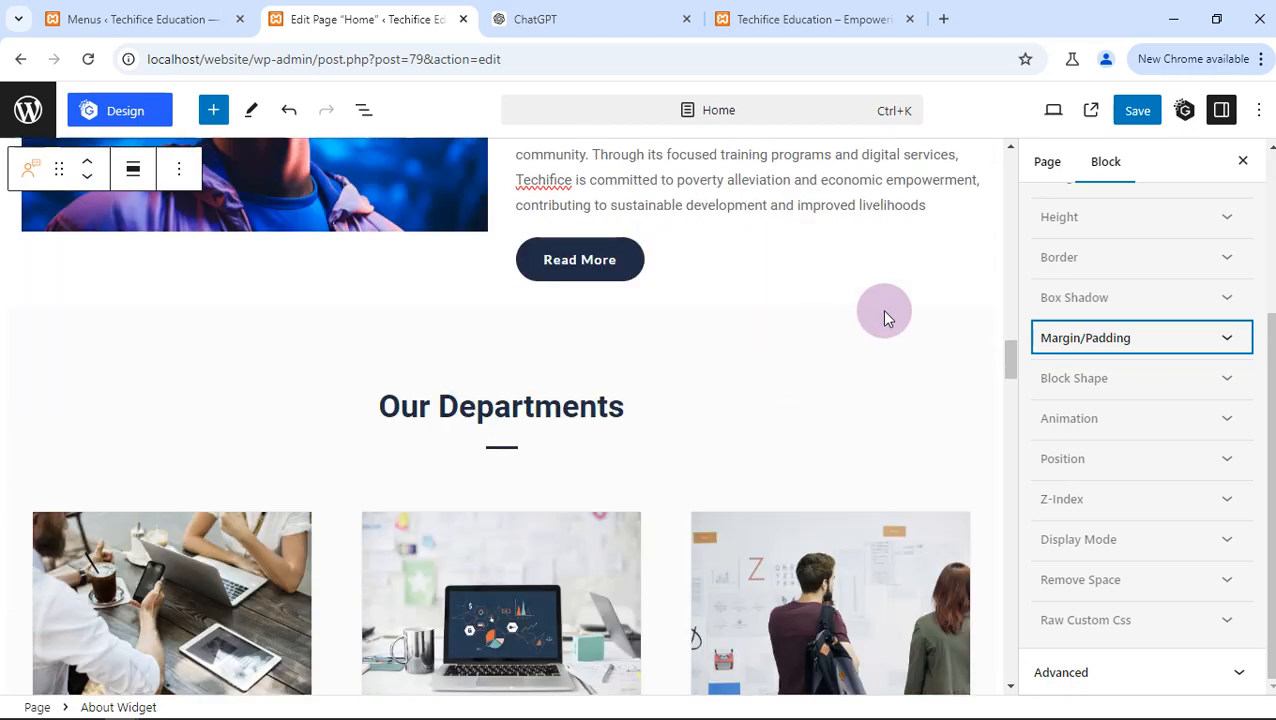
scroll(883, 316, up, 2)
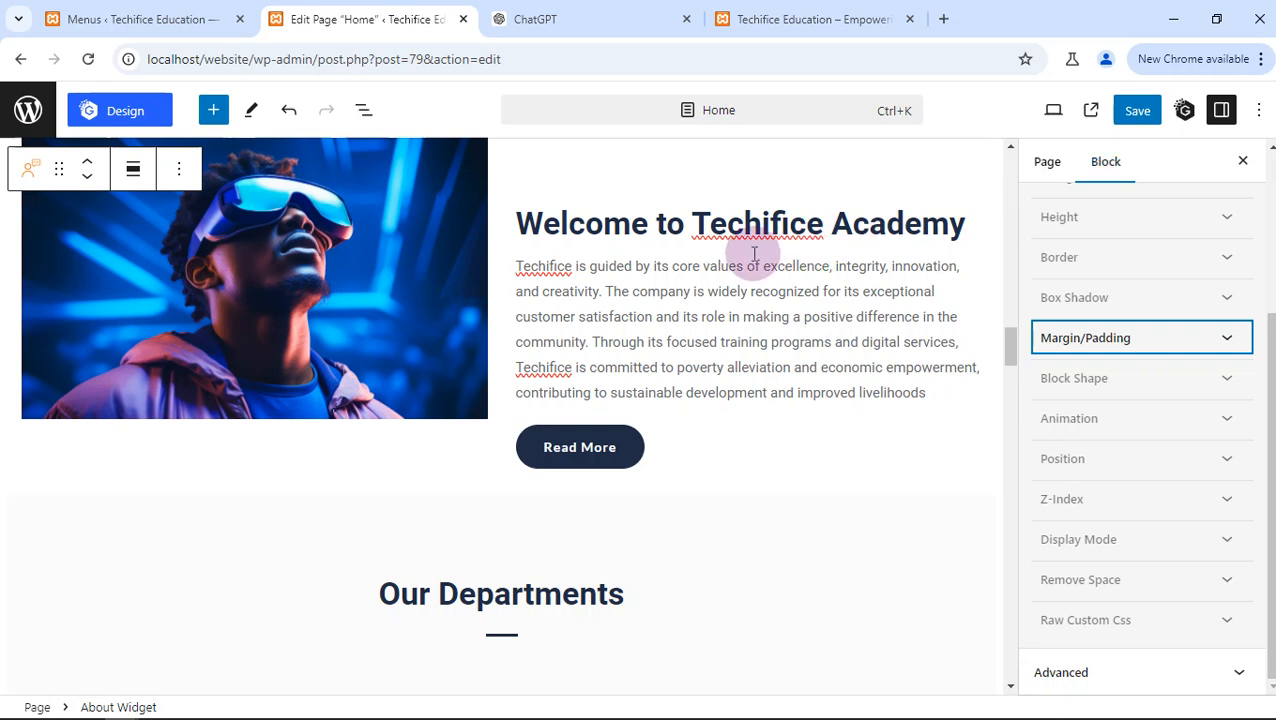
click(1134, 110)
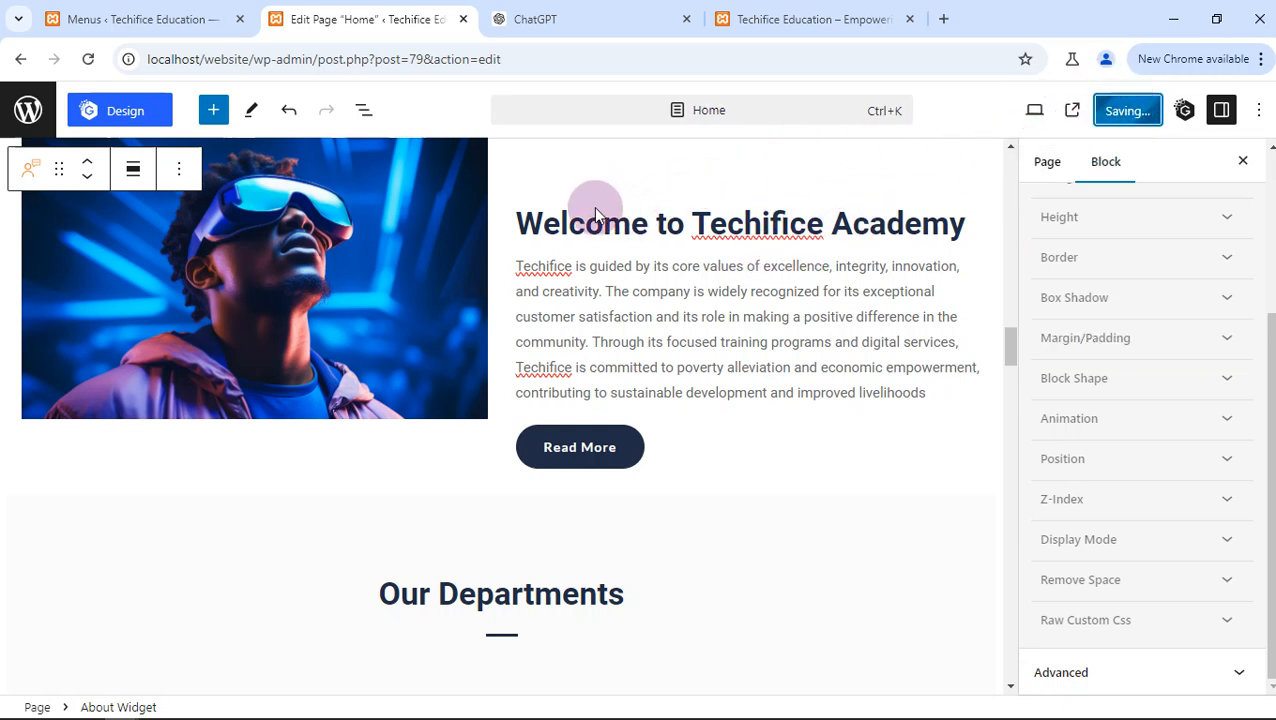
scroll(635, 278, down, 2)
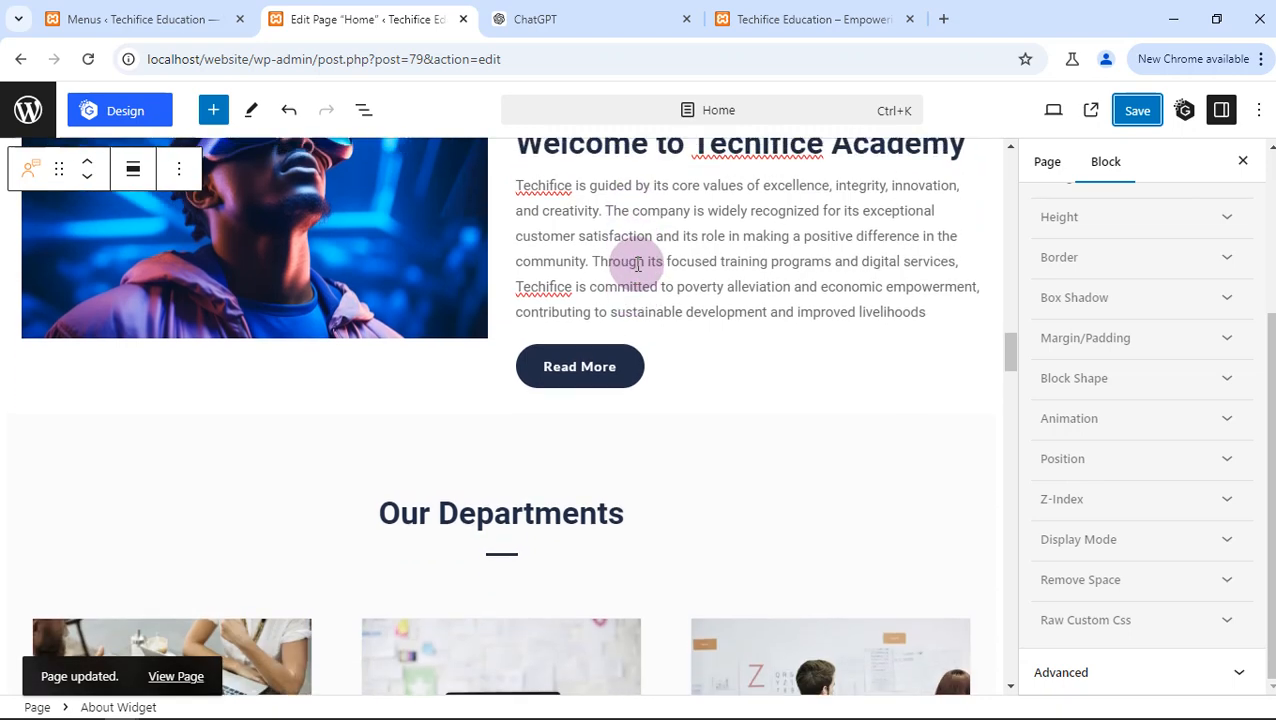
scroll(632, 265, up, 3)
- Reload the live home page and check the Welcome to Techifice Academy section's image
click(588, 12)
click(805, 19)
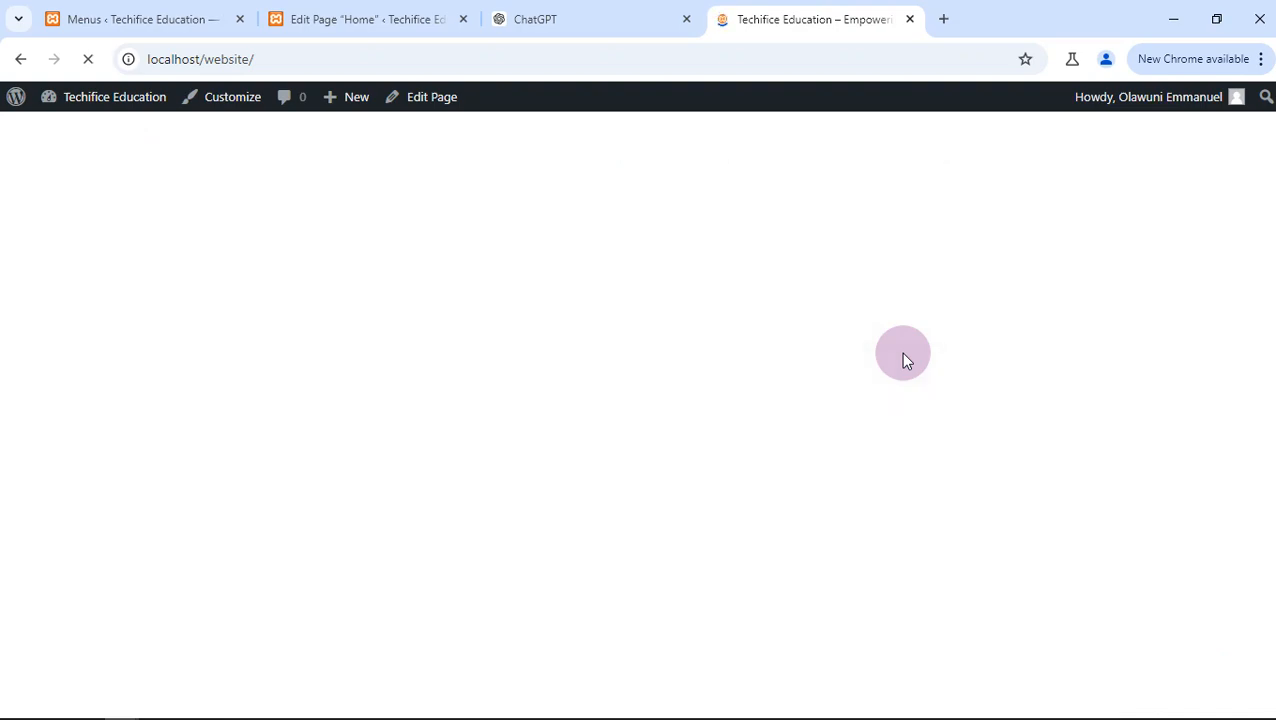
scroll(903, 353, down, 1)
scroll(903, 353, up, 1)
scroll(903, 353, down, 5)
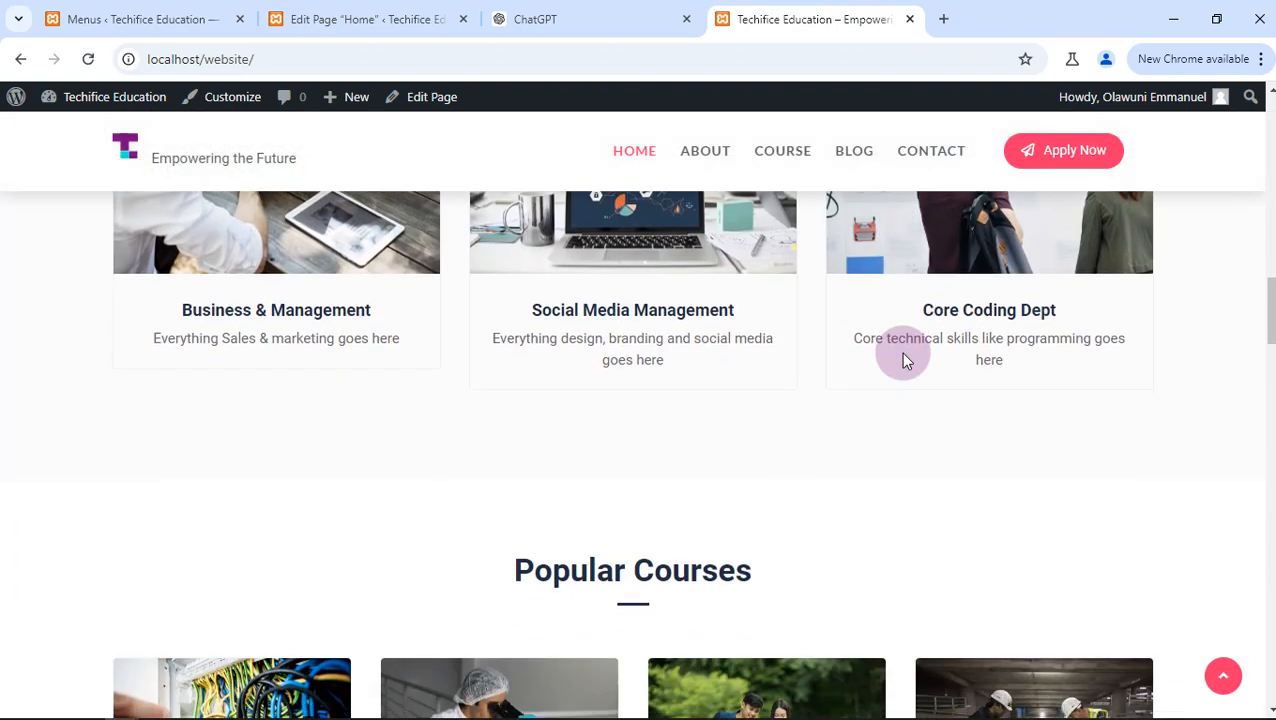
scroll(903, 353, up, 7)
scroll(900, 352, up, 3)
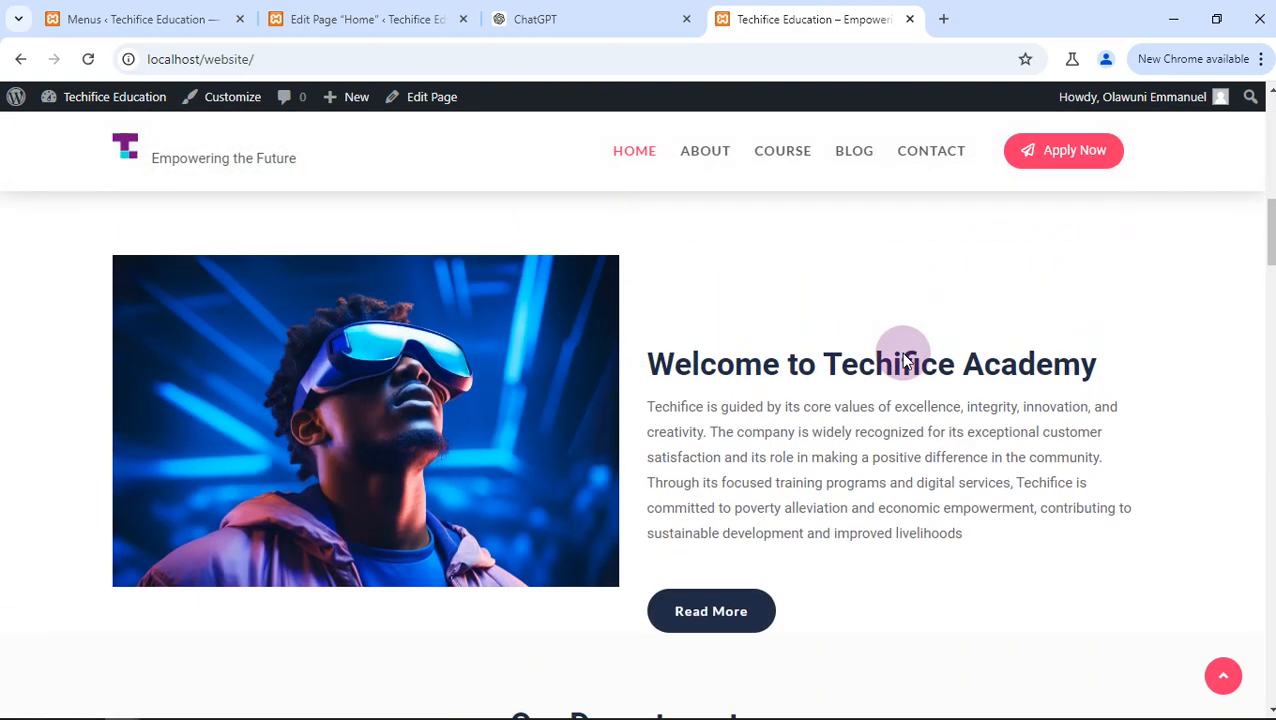
- Open the live site's About page and close the Home page editor
scroll(443, 370, up, 1)
scroll(638, 361, up, 3)
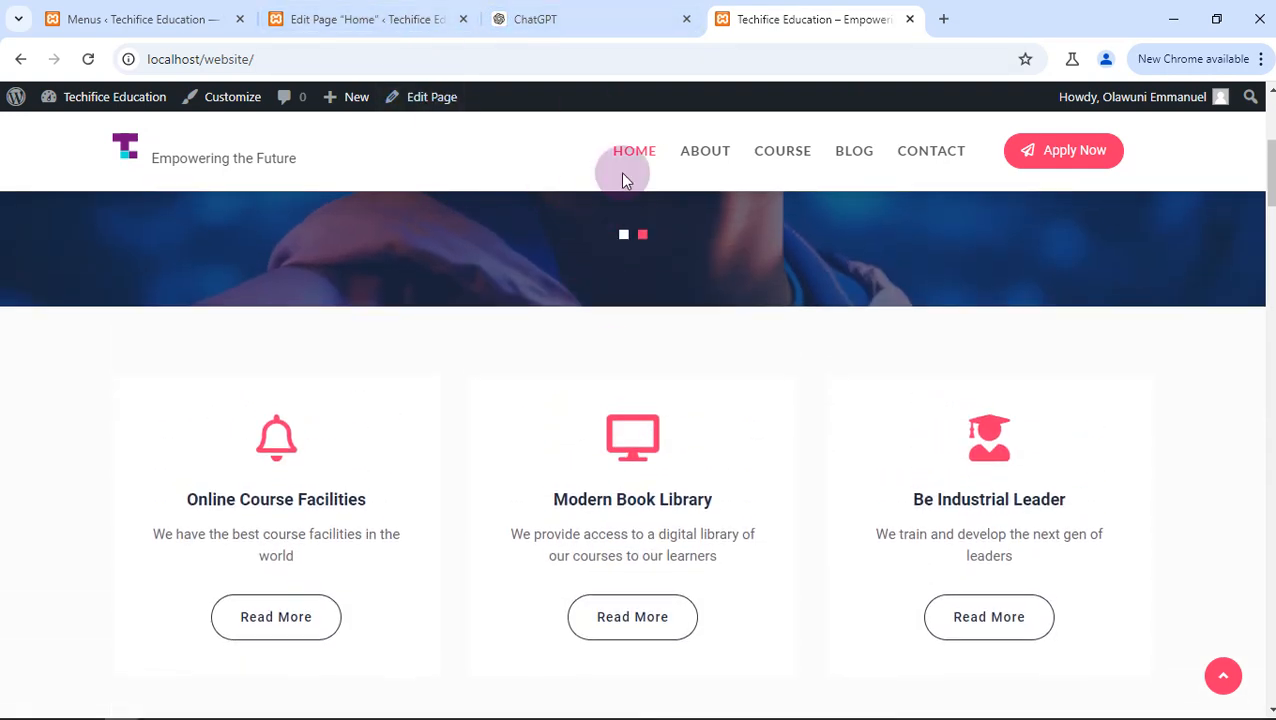
scroll(640, 172, up, 3)
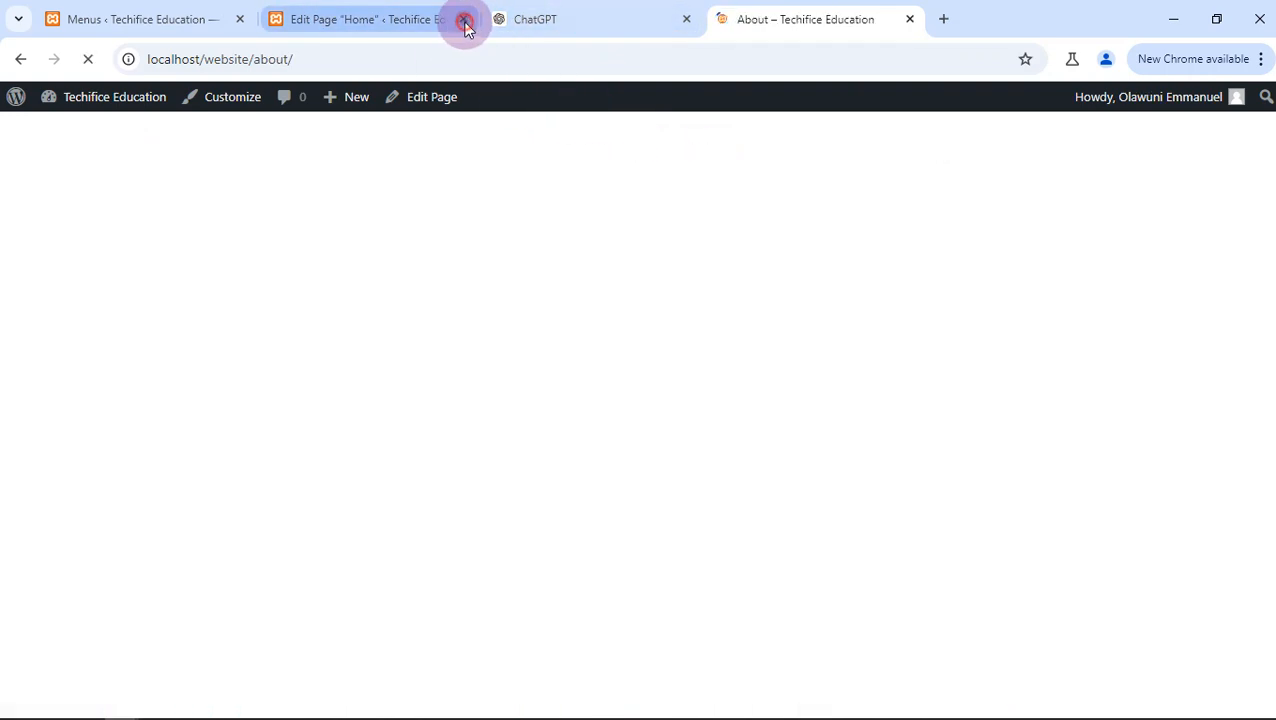
click(464, 21)
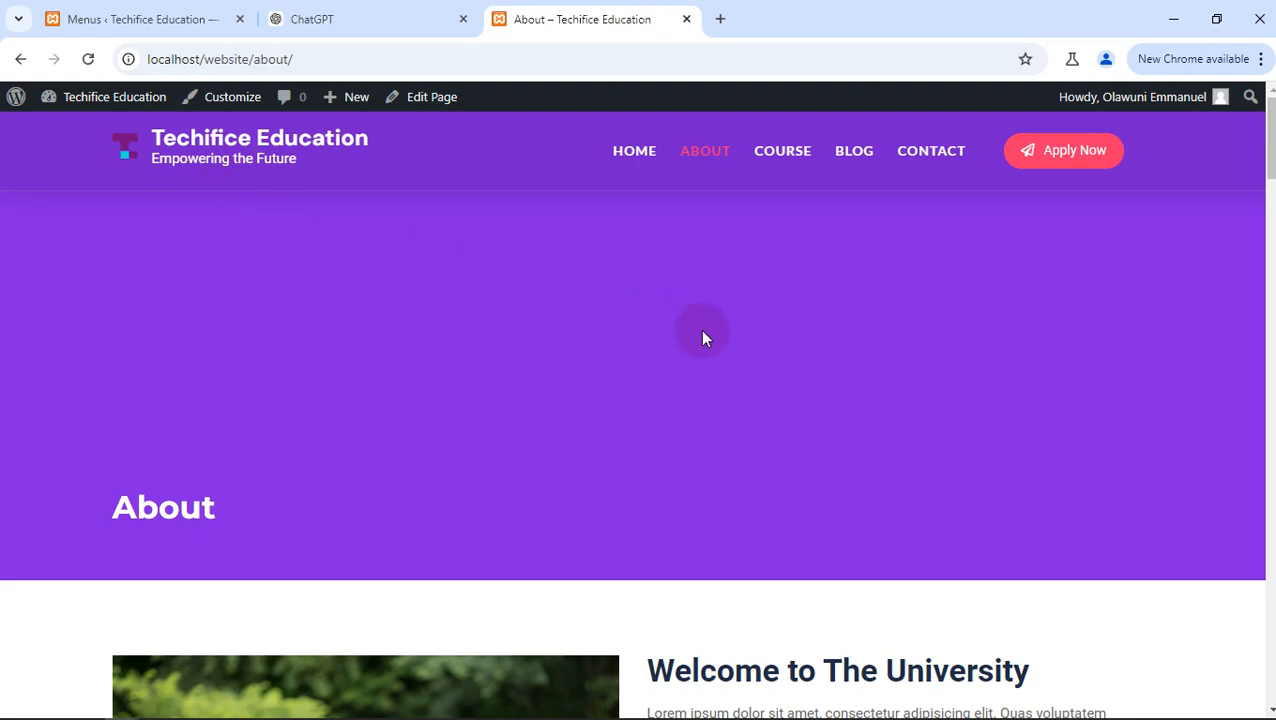
- Examine the live About page's sections, from the page header through the welcome text to the registration area
scroll(700, 337, down, 1)
scroll(700, 337, up, 1)
scroll(700, 337, down, 2)
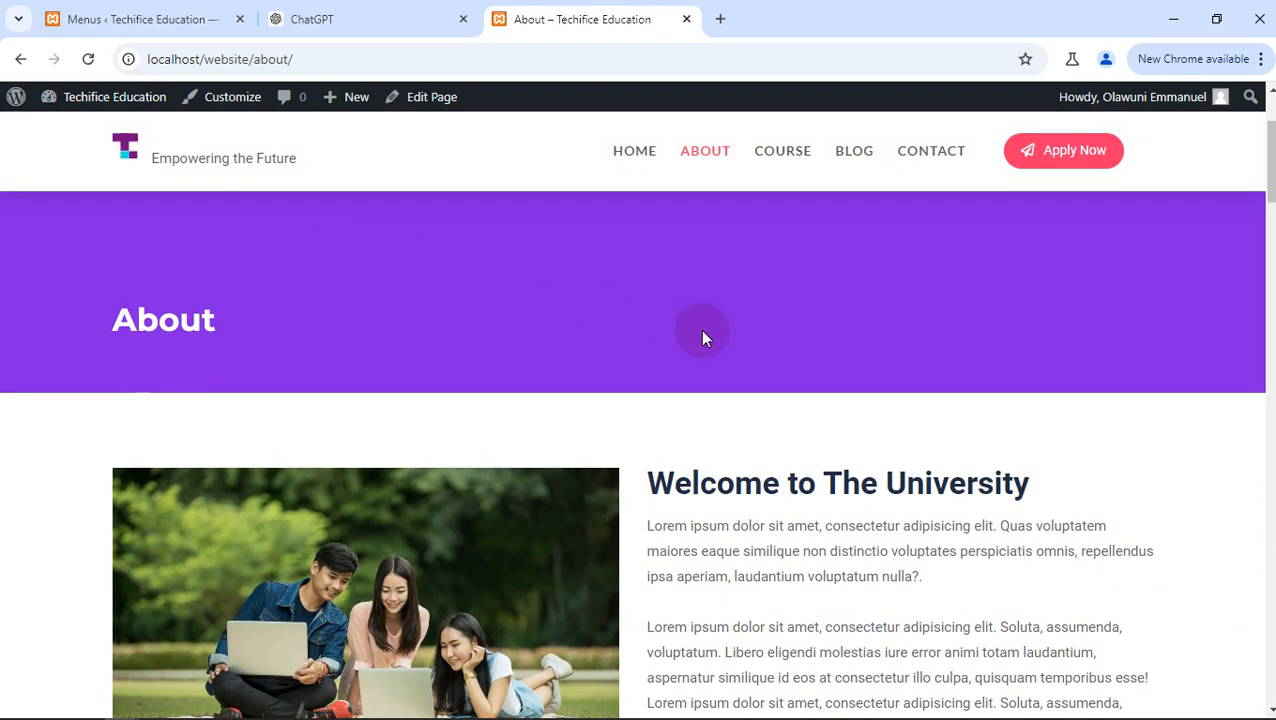
scroll(703, 337, down, 3)
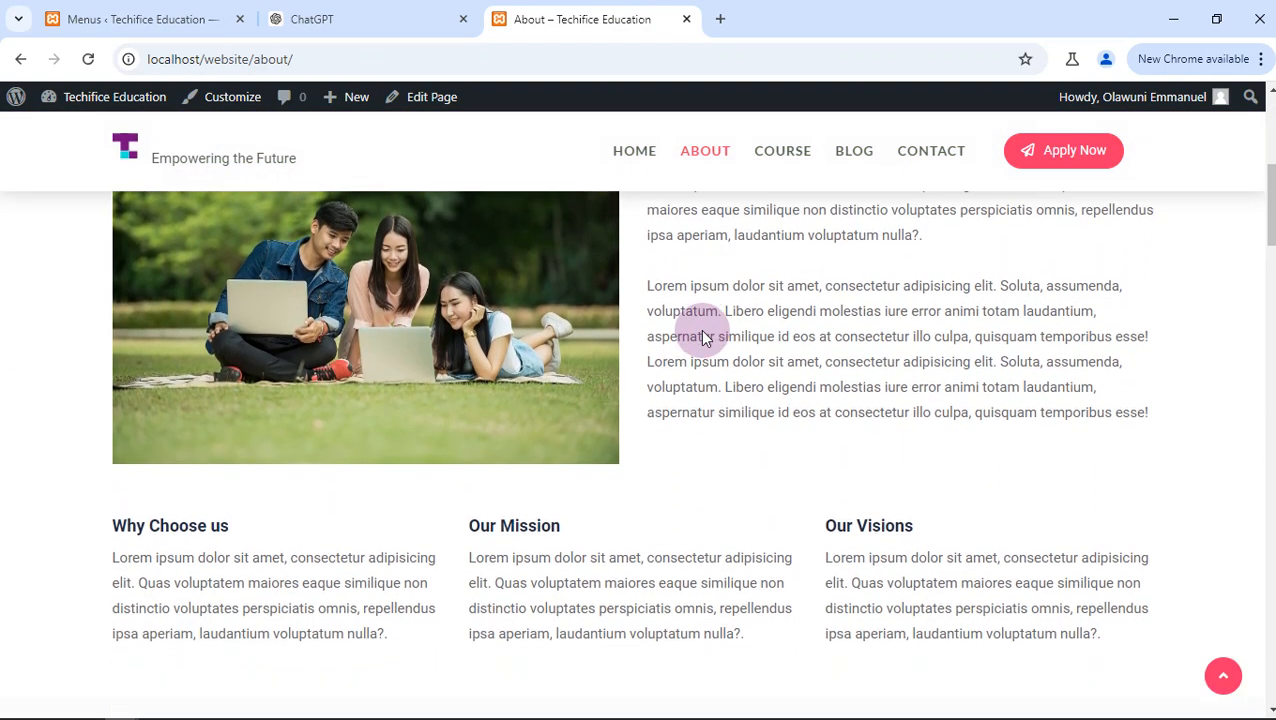
scroll(703, 337, down, 9)
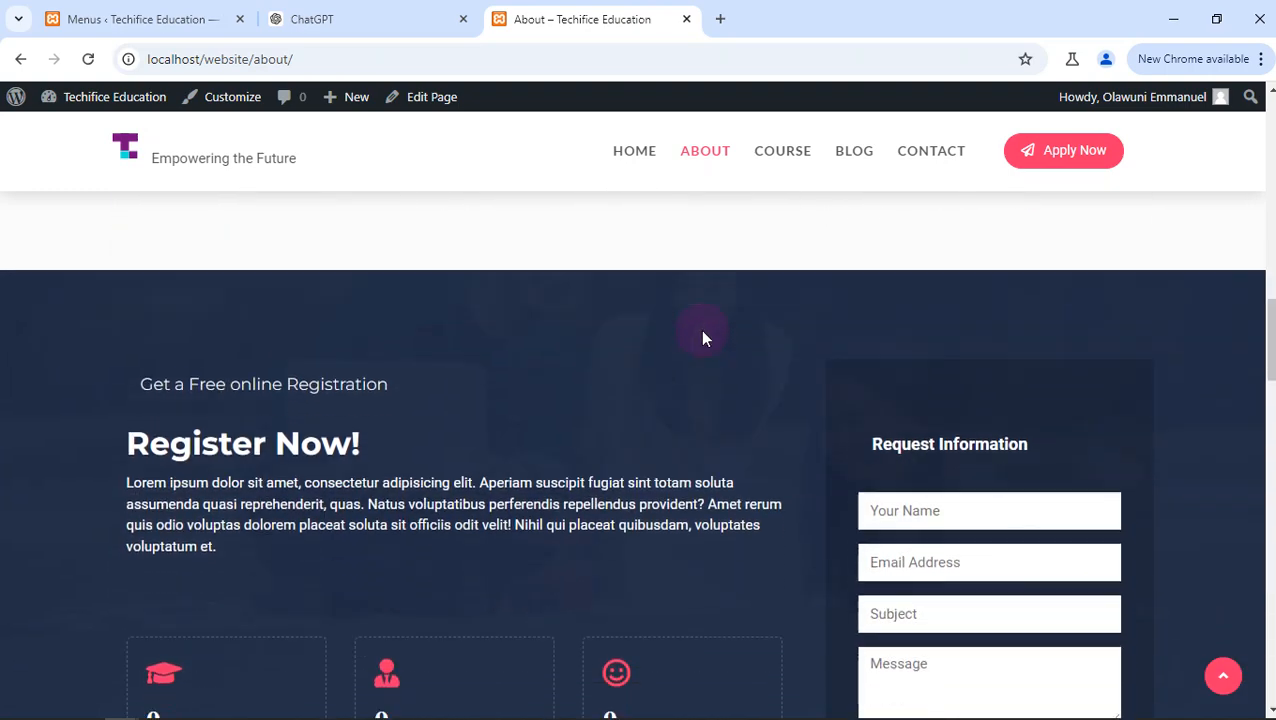
scroll(703, 337, down, 3)
scroll(703, 335, up, 12)
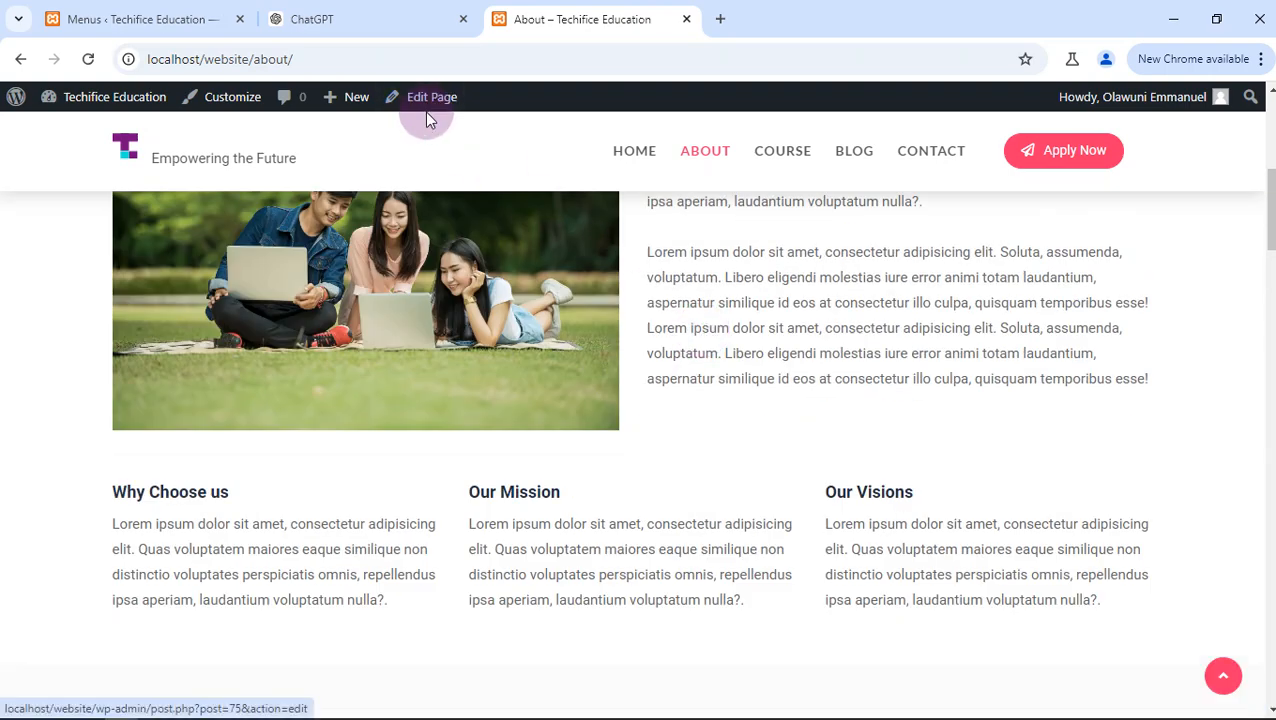
- Open the About page for editing and bring up its Welcome to The University section
click(428, 112)
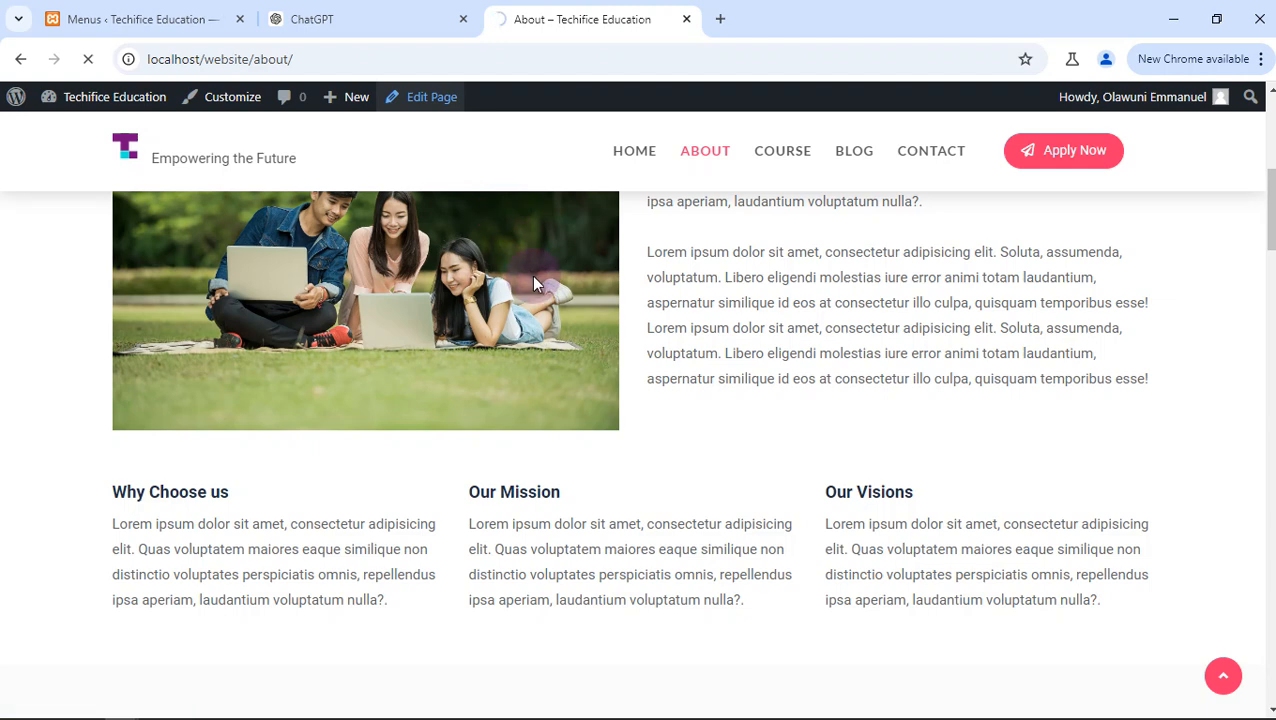
scroll(533, 283, up, 2)
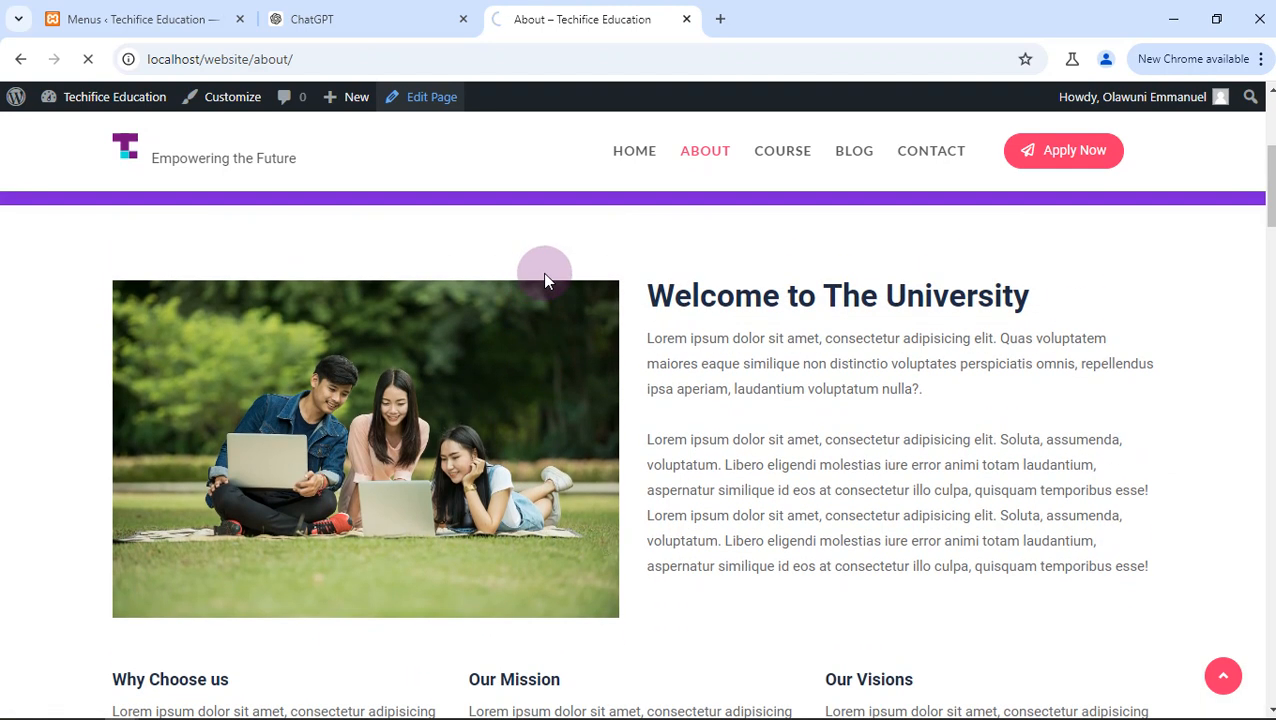
scroll(541, 271, down, 1)
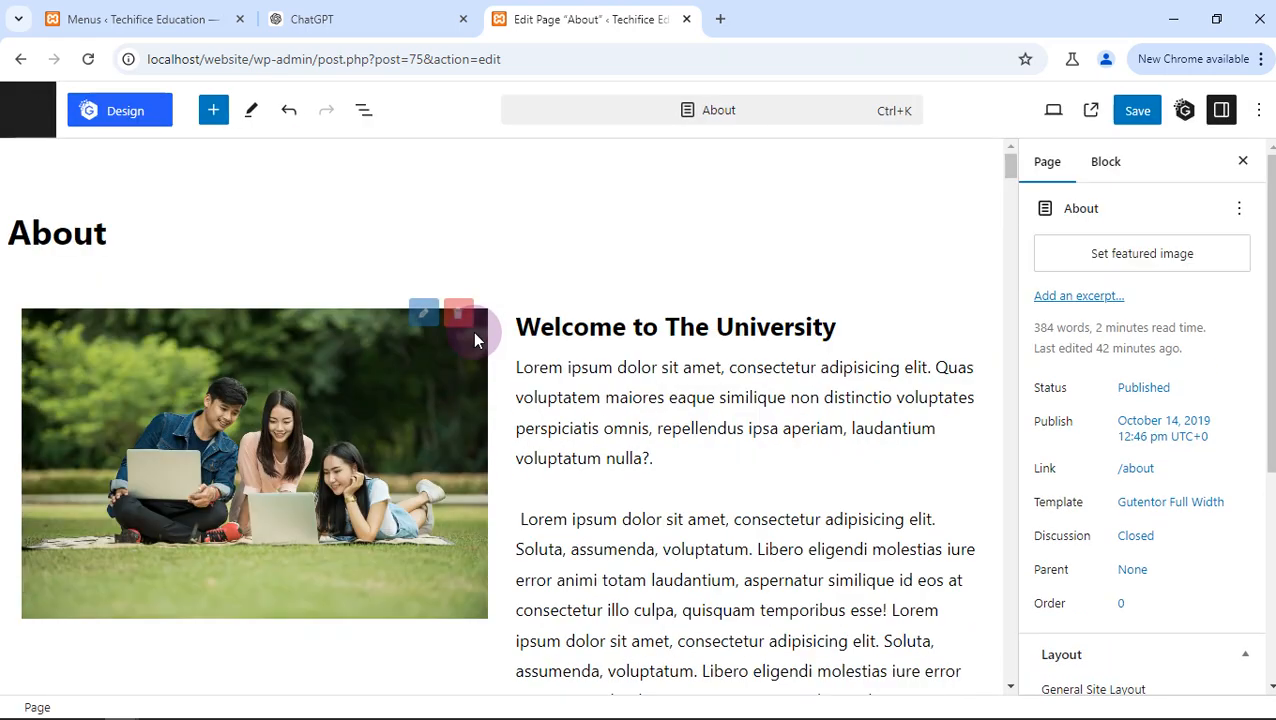
scroll(561, 404, down, 2)
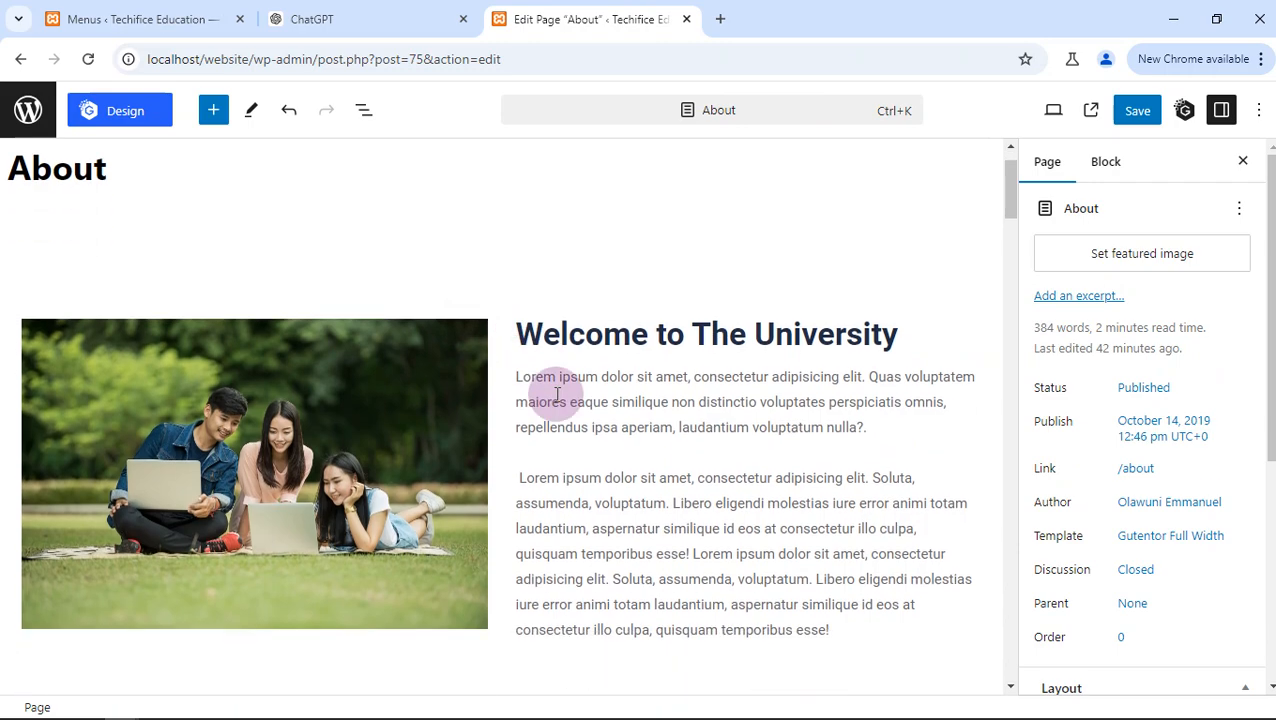
- Switch to ChatGPT and copy the Conclusion paragraph beginning "Techifice stands as a pivotal force"
click(300, 19)
triple_click(350, 362)
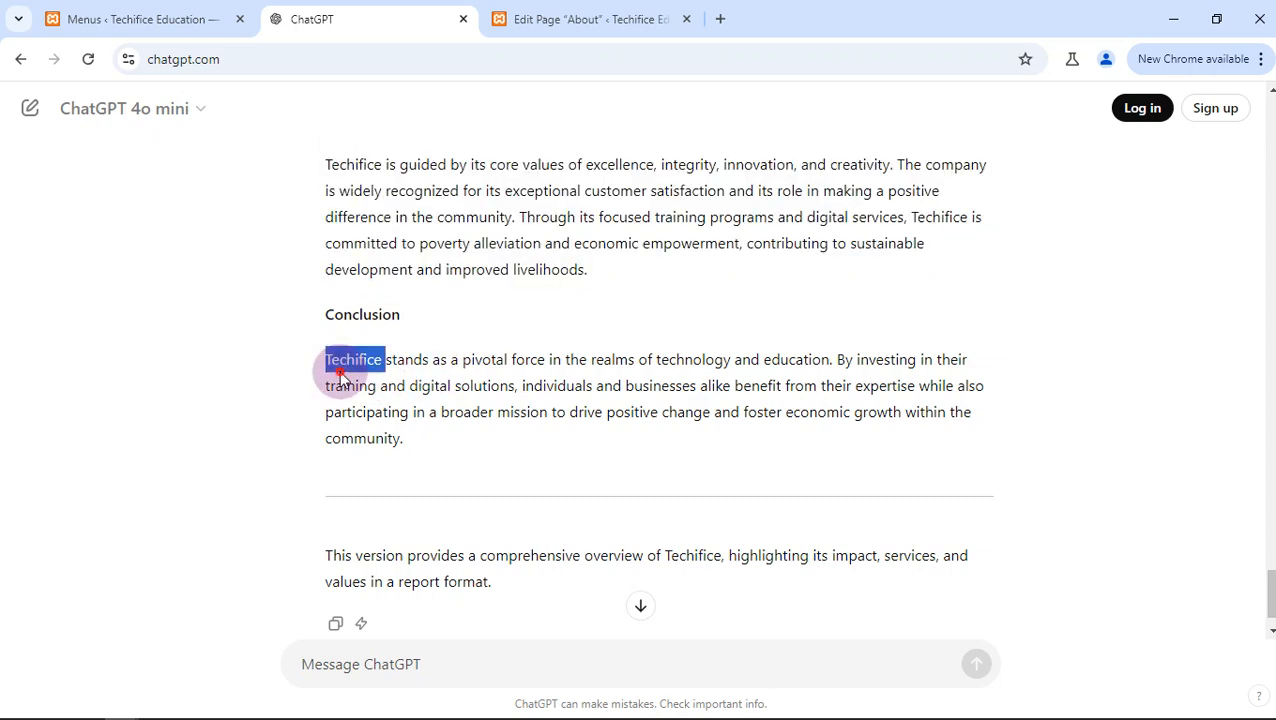
right_click(355, 380)
click(435, 399)
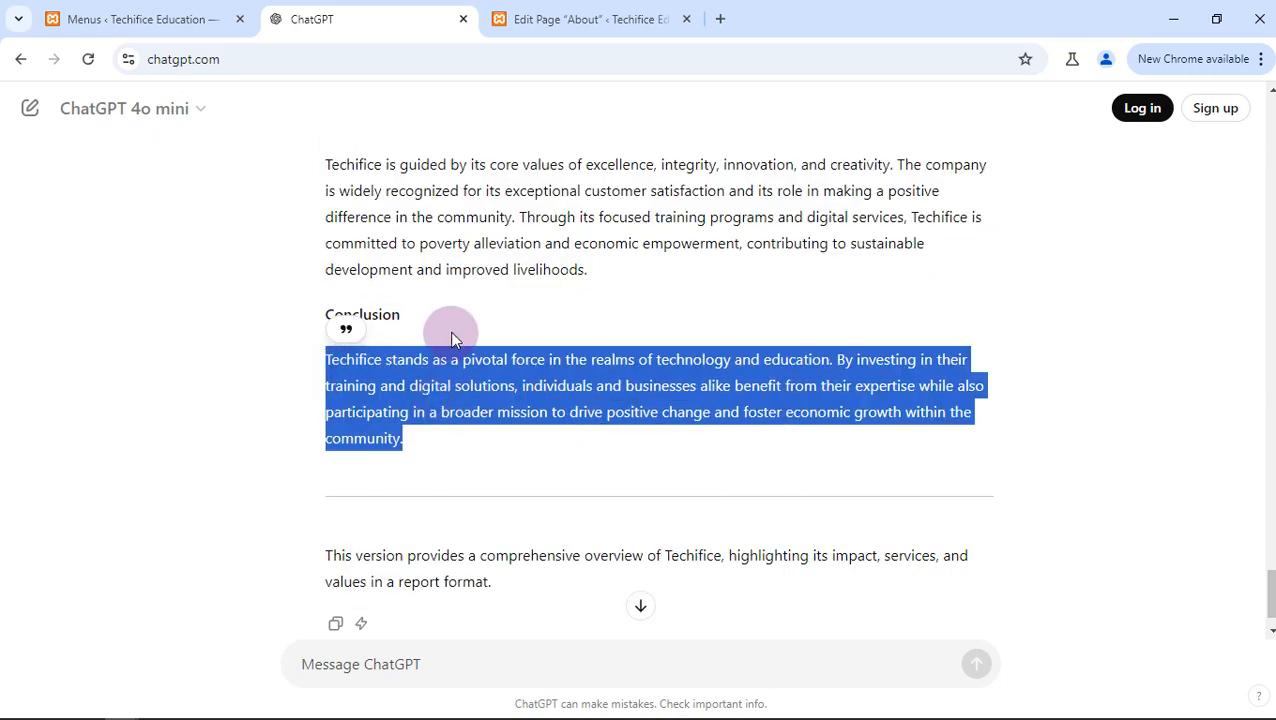
- In the About page editor, replace the welcome section's first paragraph with the copied text and delete its remaining placeholder text
click(561, 19)
triple_click(541, 262)
right_click(543, 263)
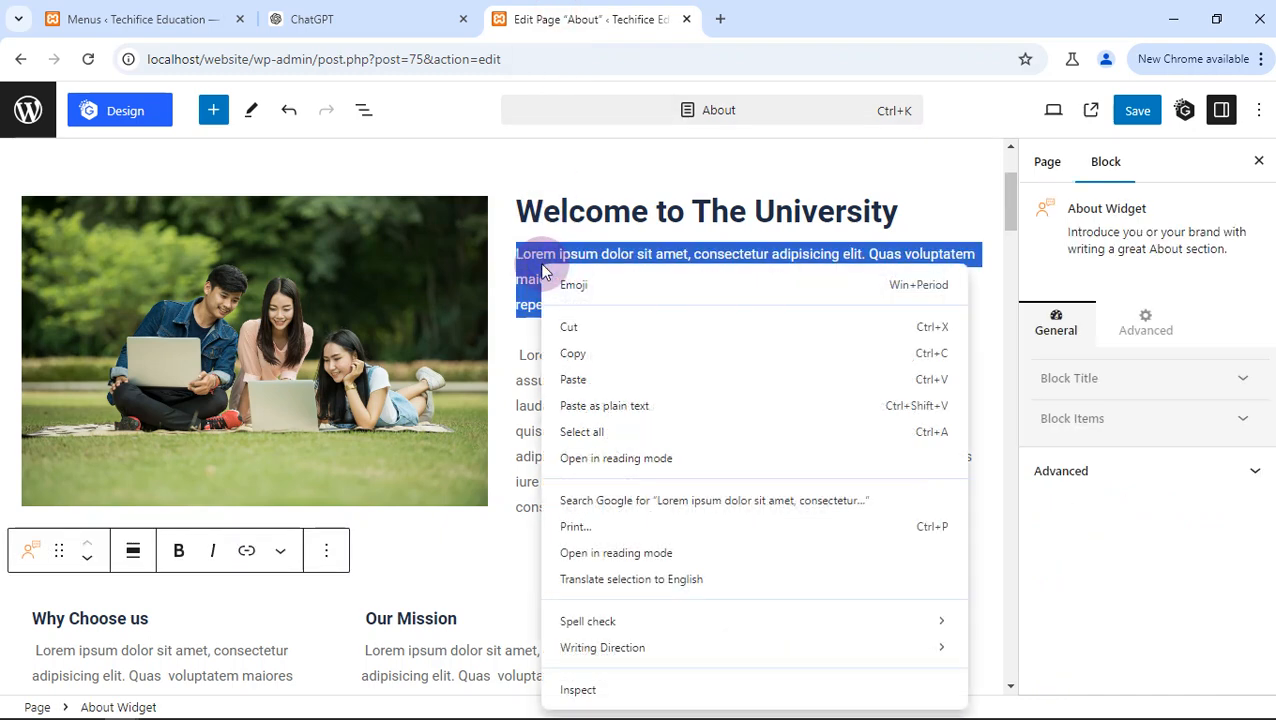
click(572, 373)
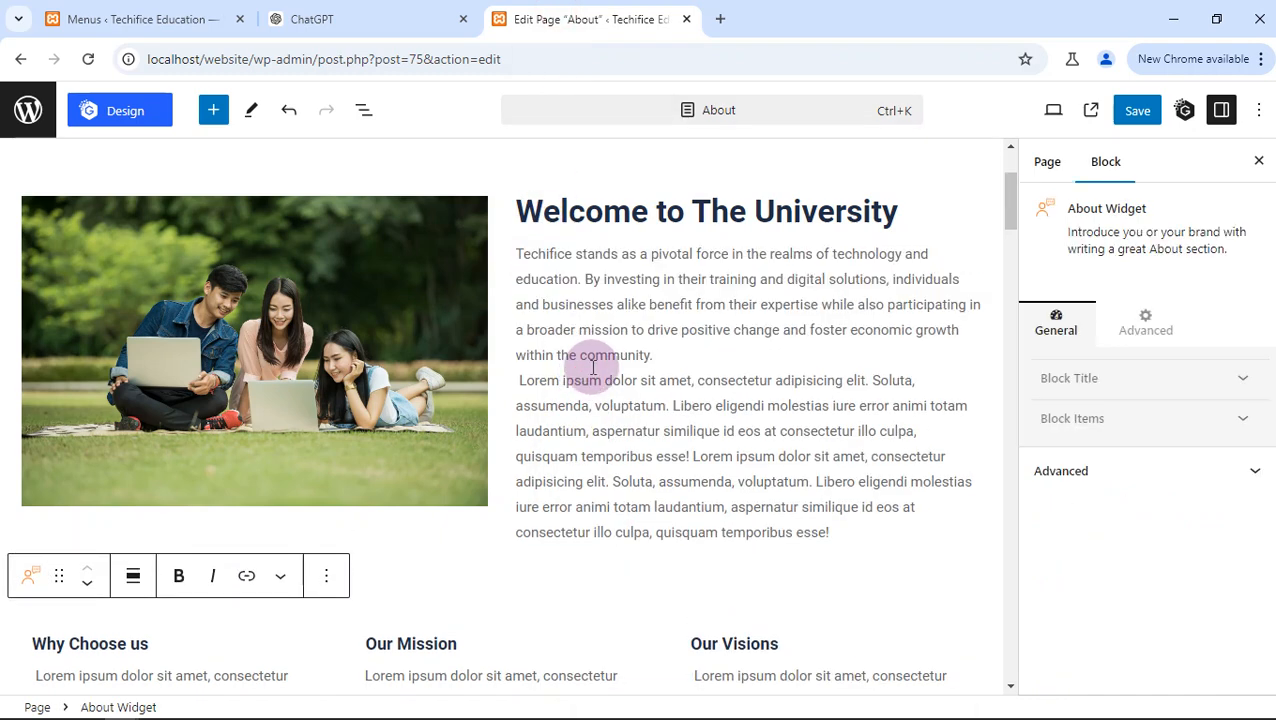
drag(655, 356, 845, 533)
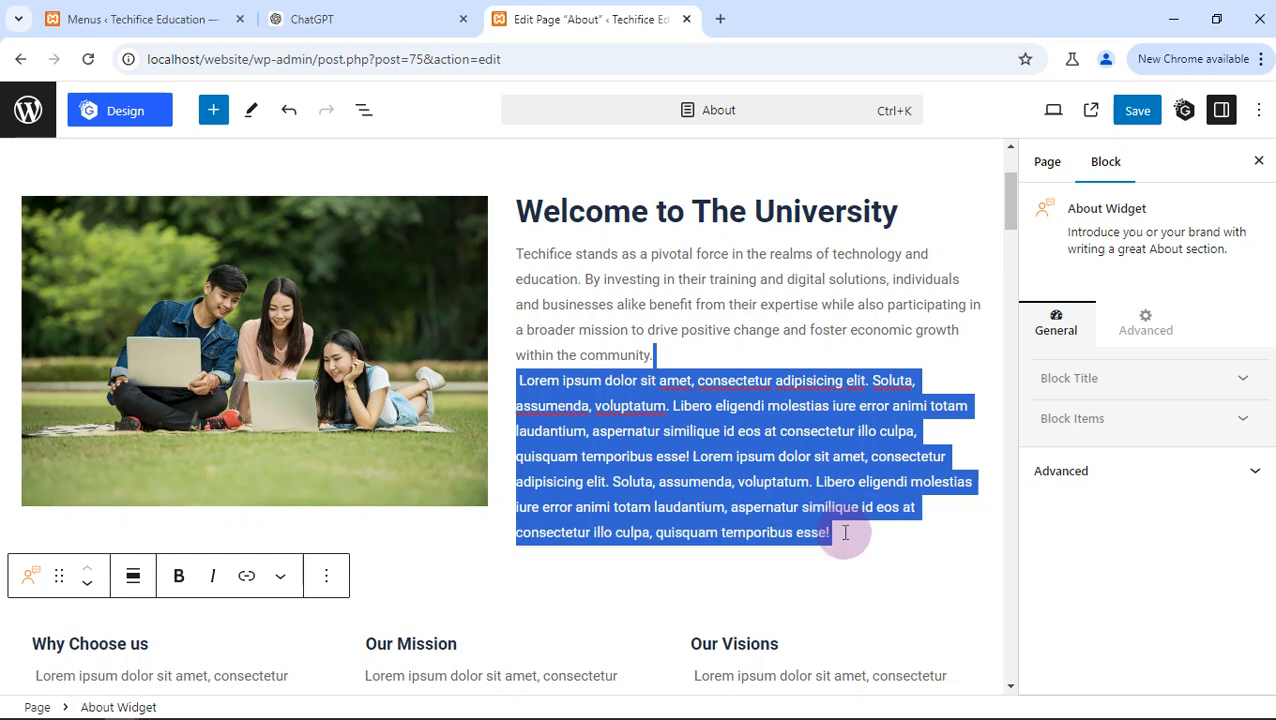
key(BackSpace)
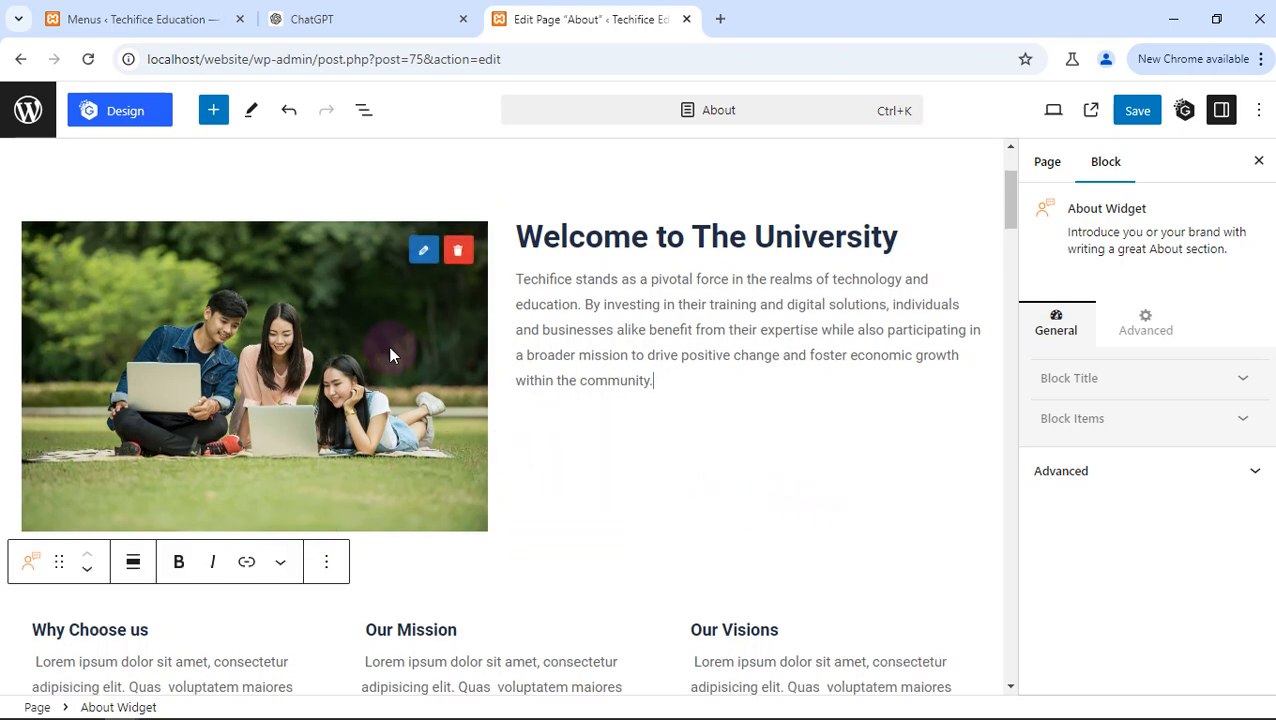
- Replace the welcome section's student photo with Techifice-logo-scaled.jpg from the media library
click(420, 251)
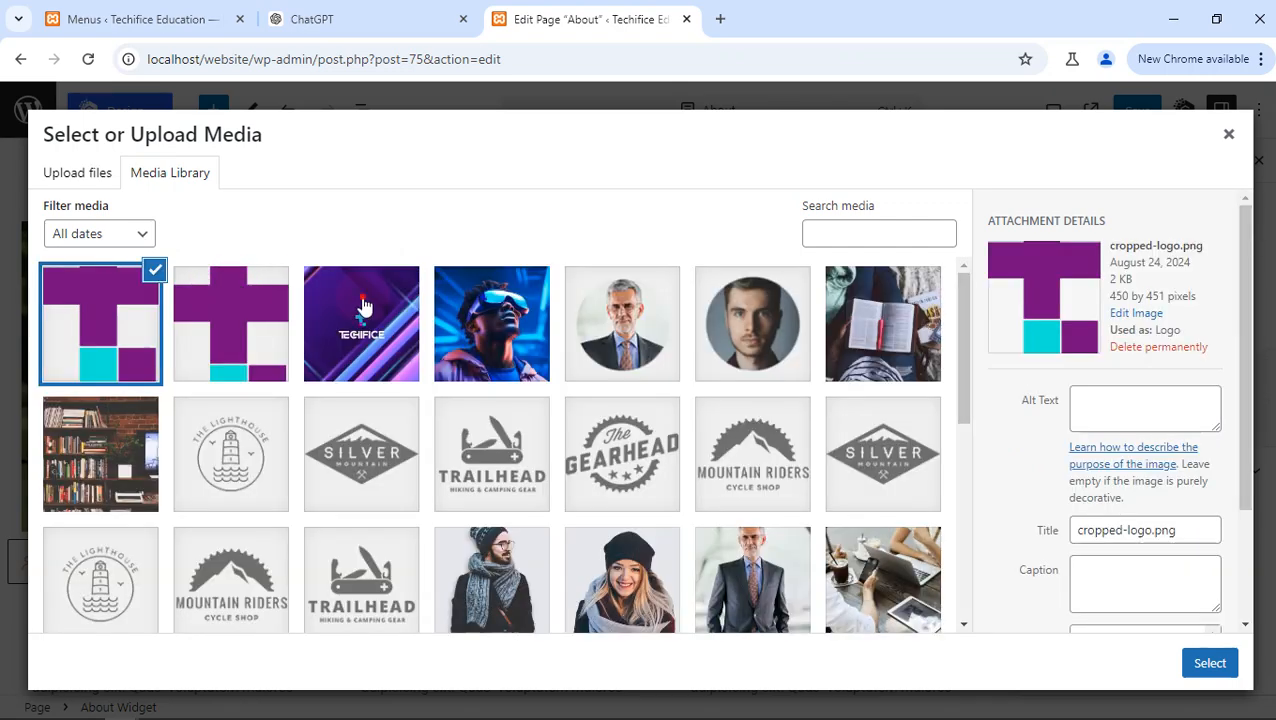
click(364, 306)
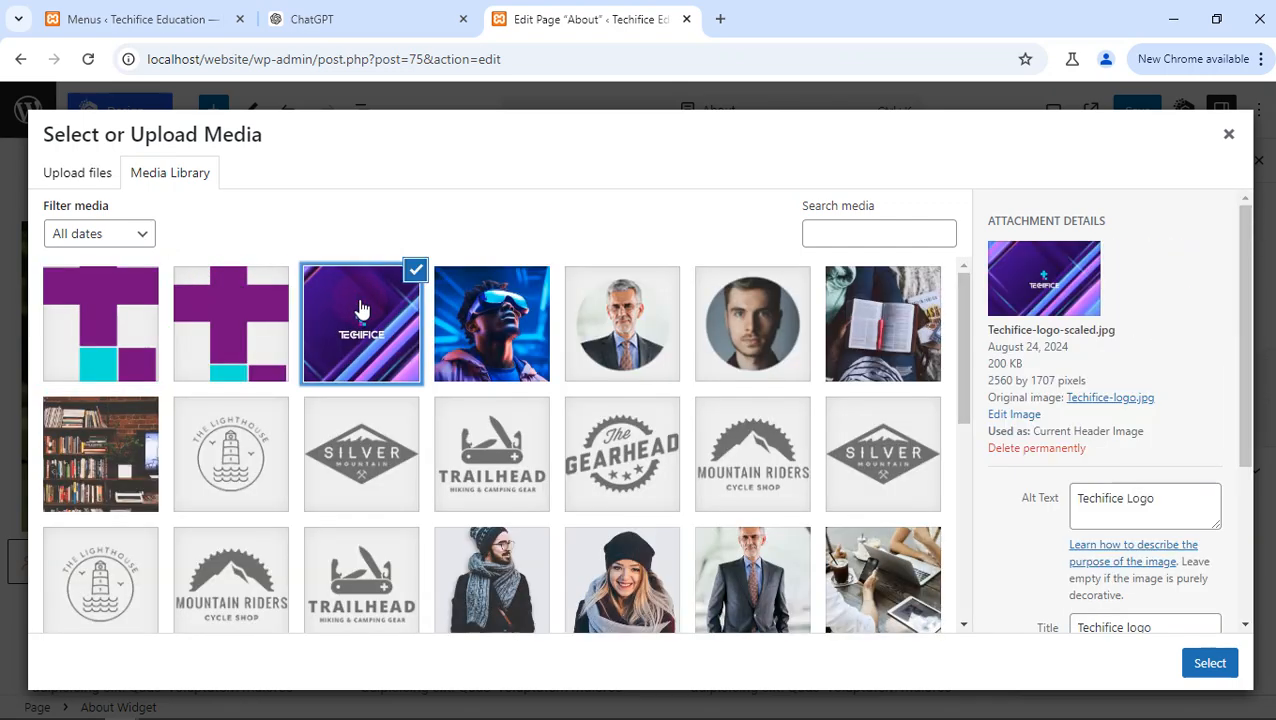
click(1203, 662)
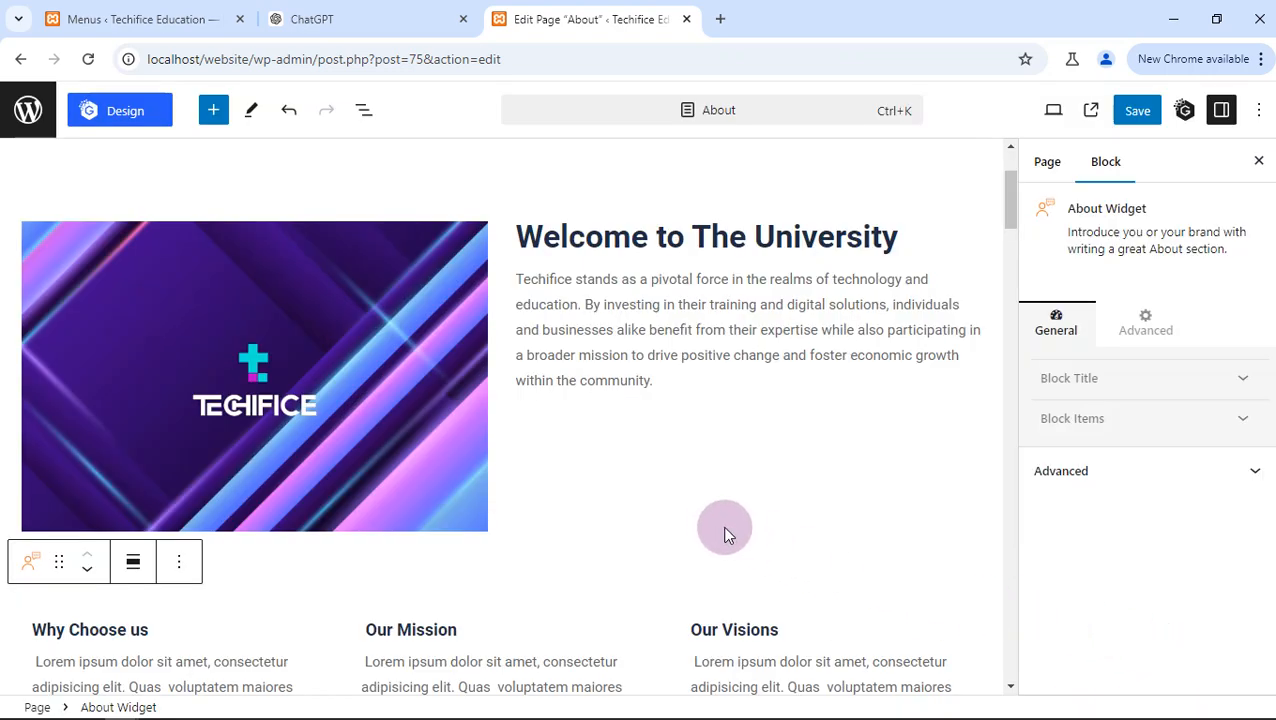
- Examine the rest of the About page, from the Why Choose us, mission and vision items down to the logo row
scroll(720, 520, down, 2)
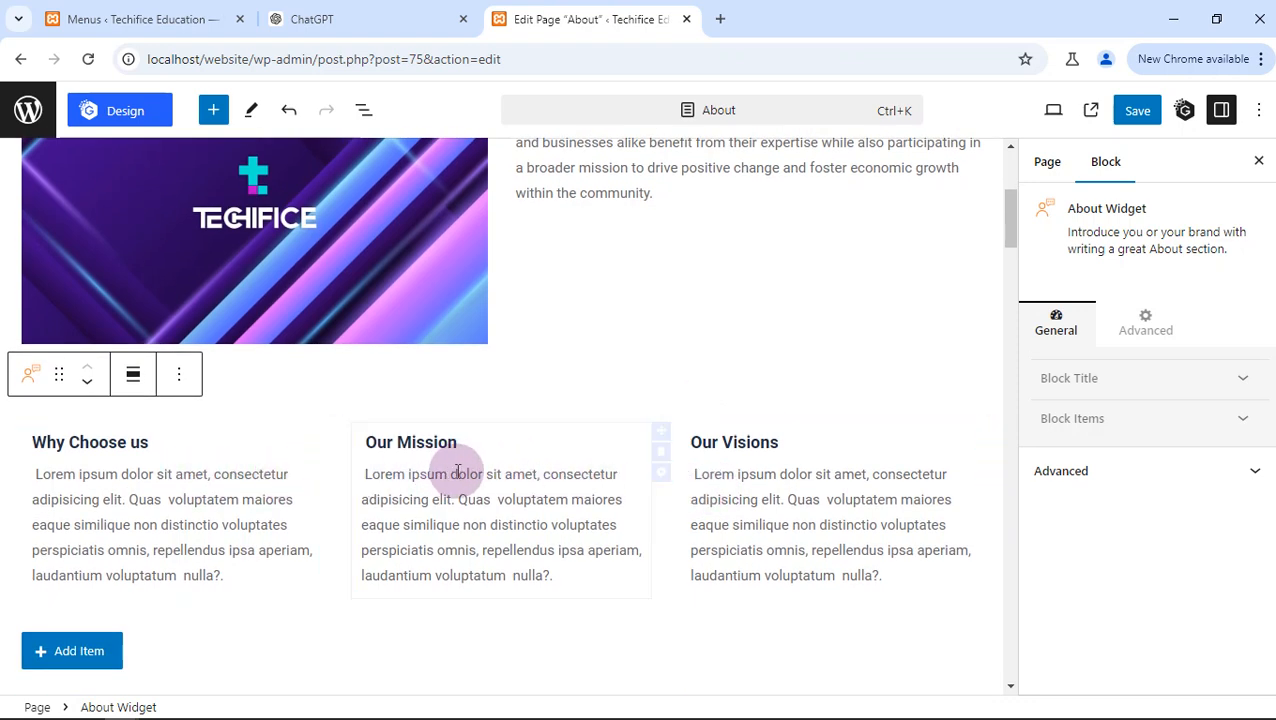
scroll(595, 459, down, 5)
scroll(362, 509, down, 7)
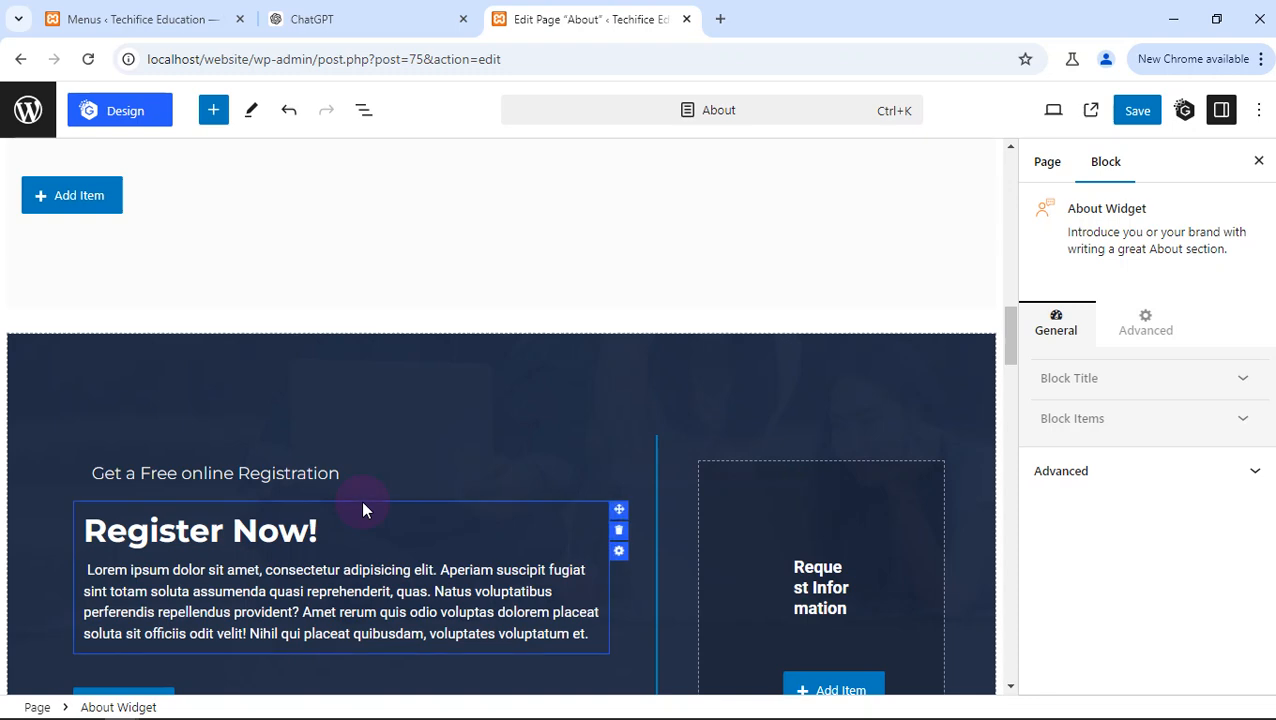
scroll(363, 509, down, 11)
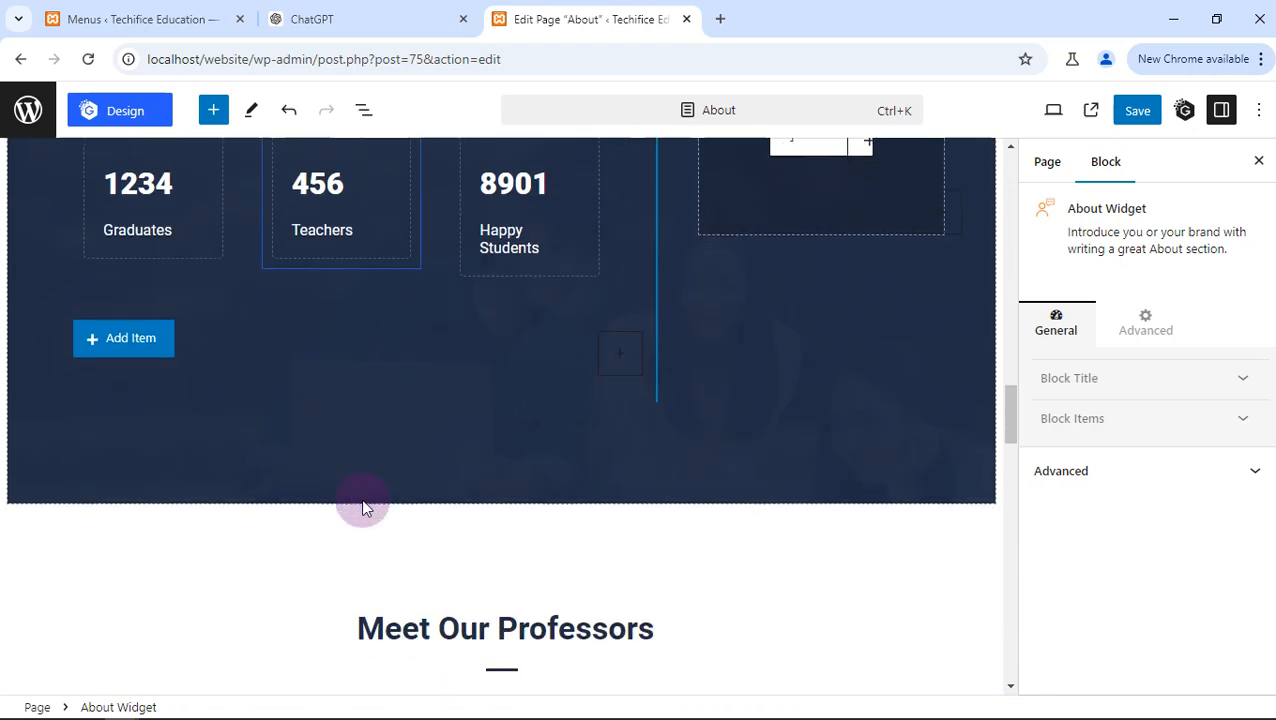
scroll(362, 502, down, 2)
scroll(362, 502, up, 5)
scroll(362, 502, down, 9)
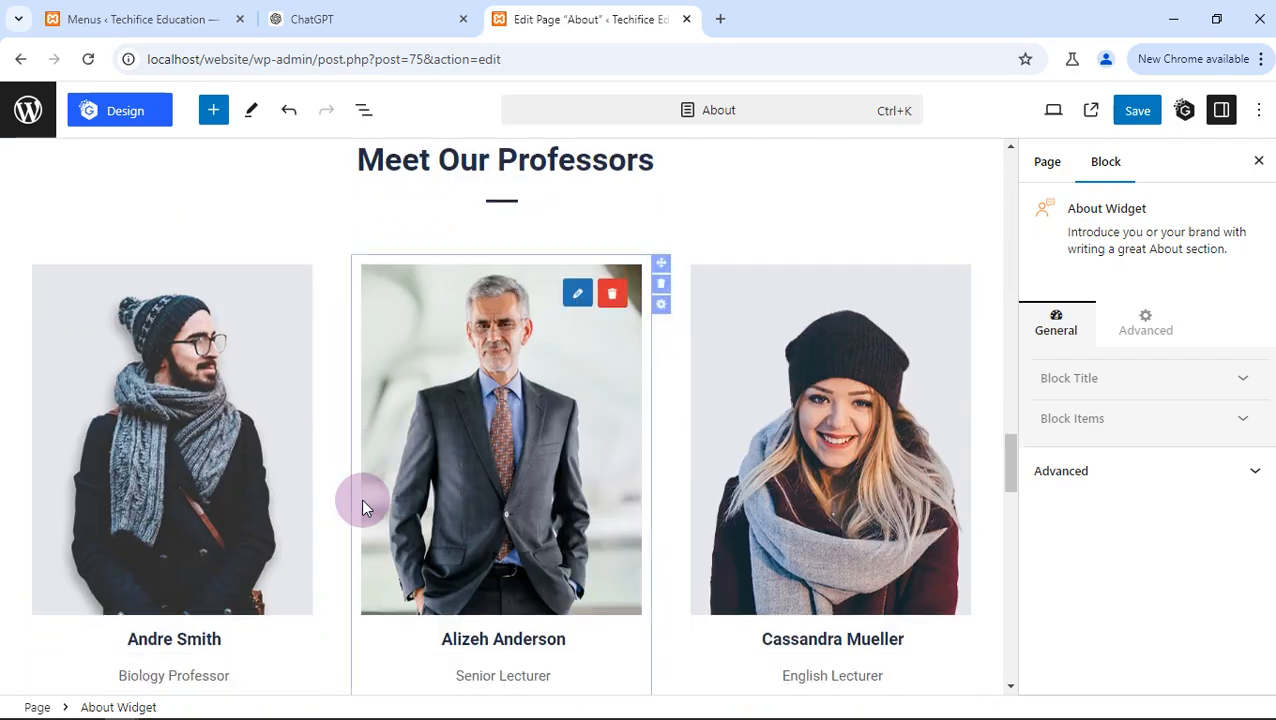
scroll(363, 507, down, 10)
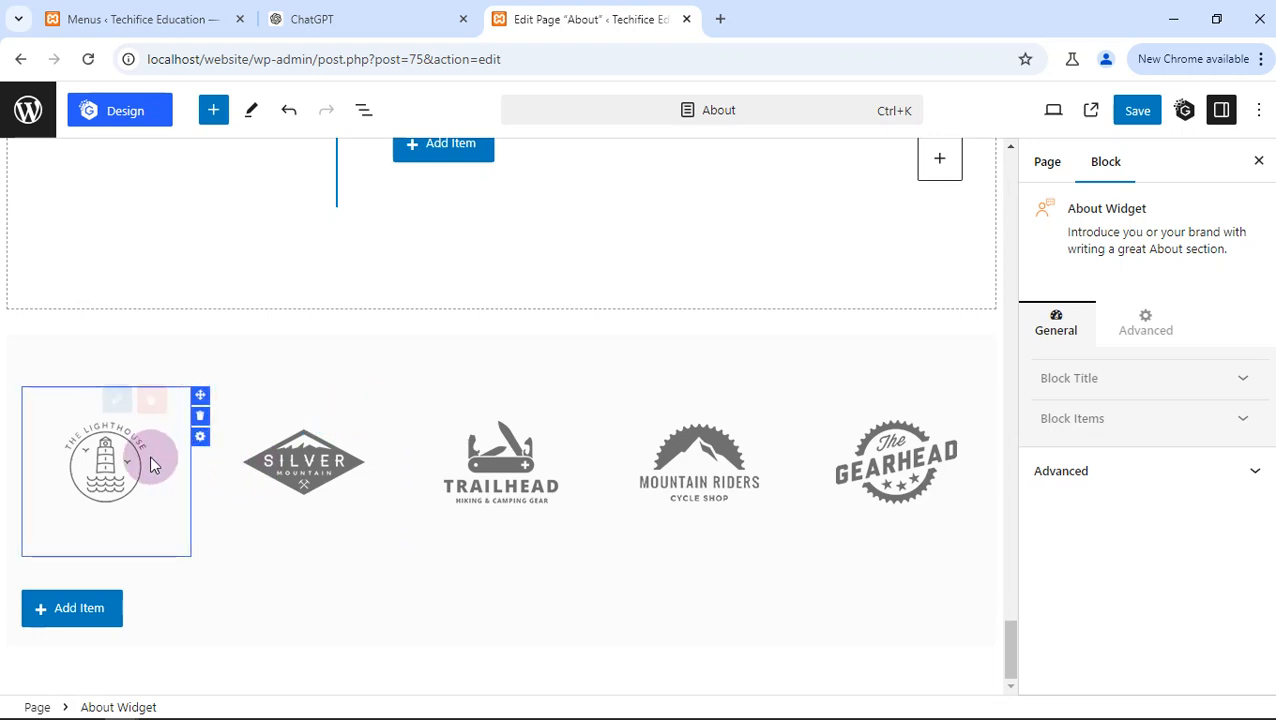
- Delete the Image Widget block holding the row of placeholder brand logos at the end of the About page
mouse_move(172, 442)
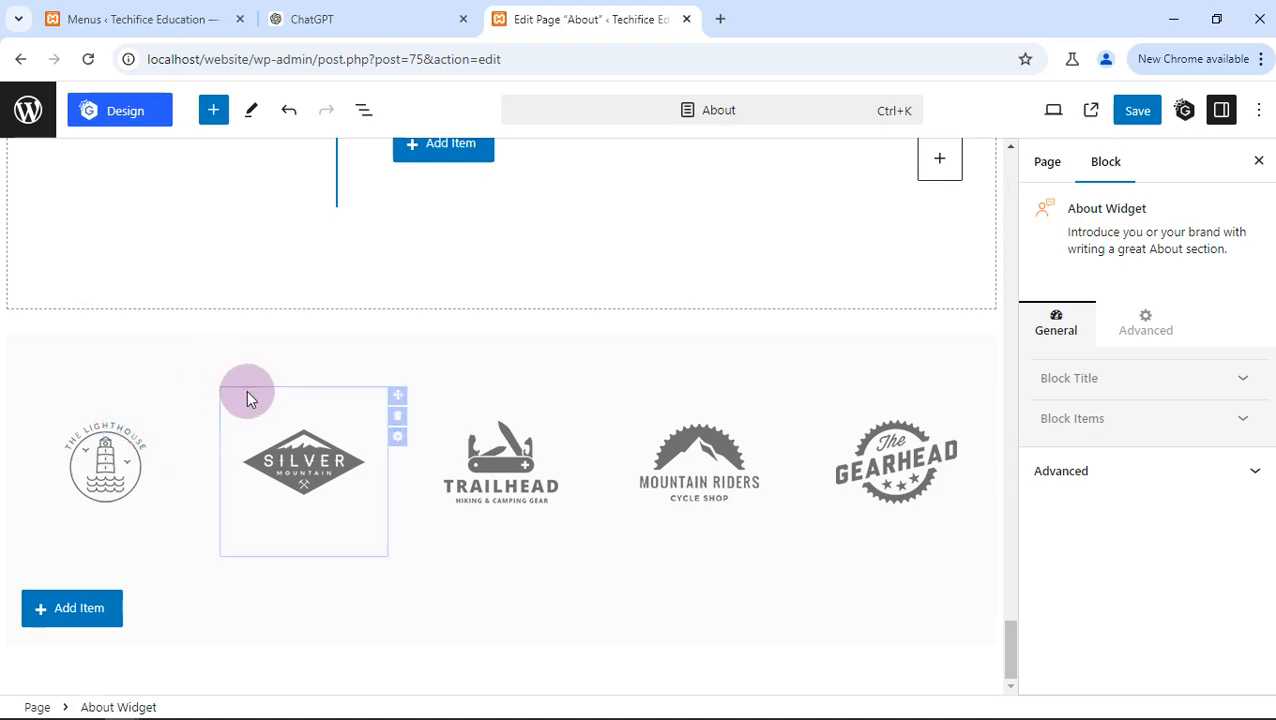
click(209, 384)
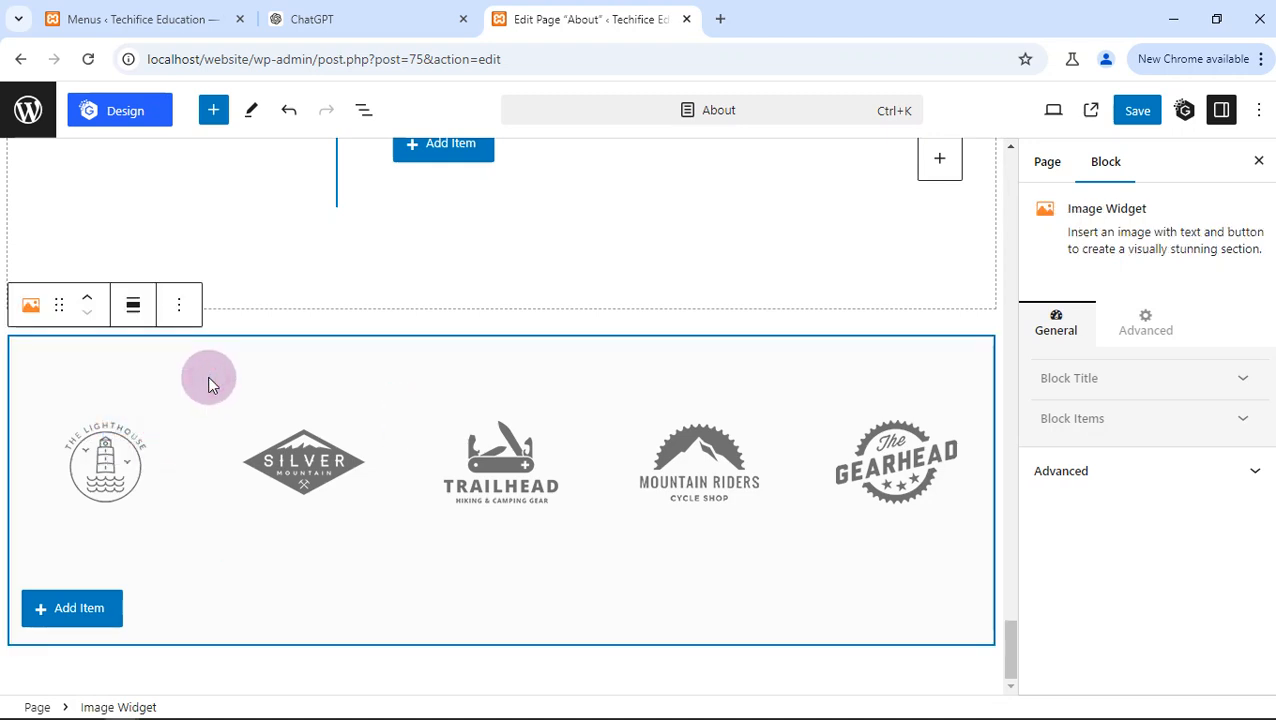
click(290, 456)
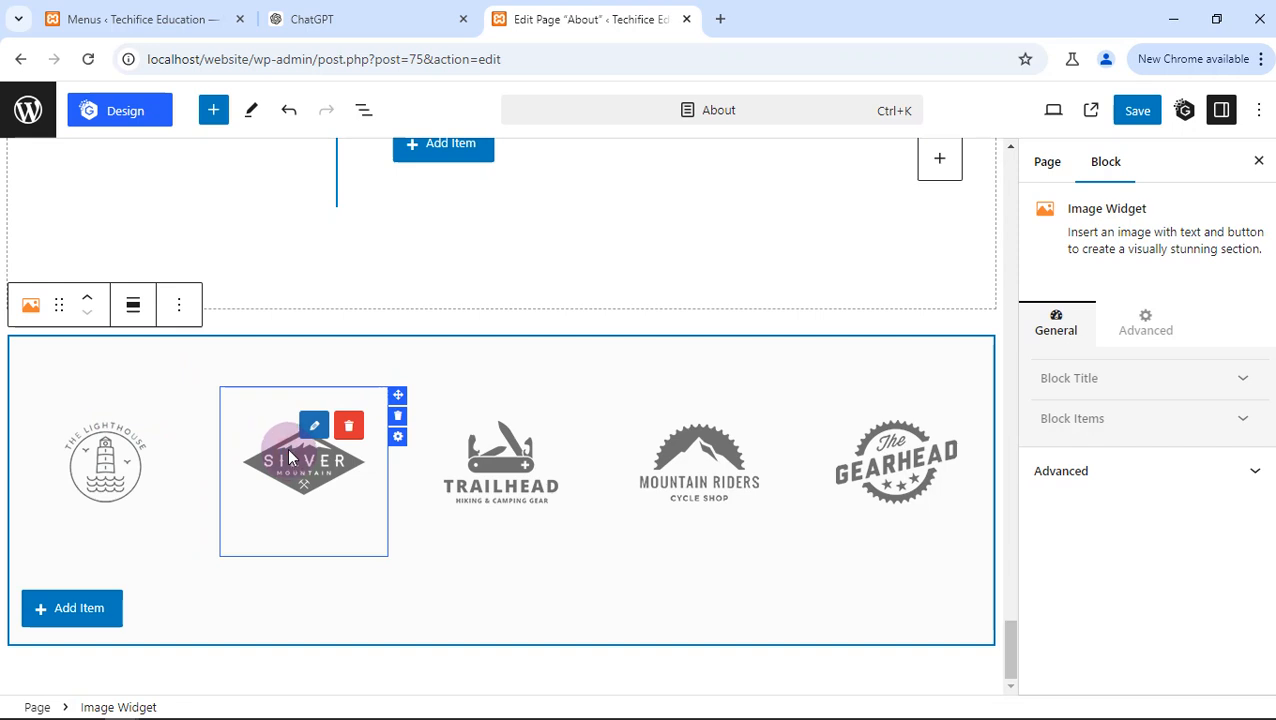
click(291, 372)
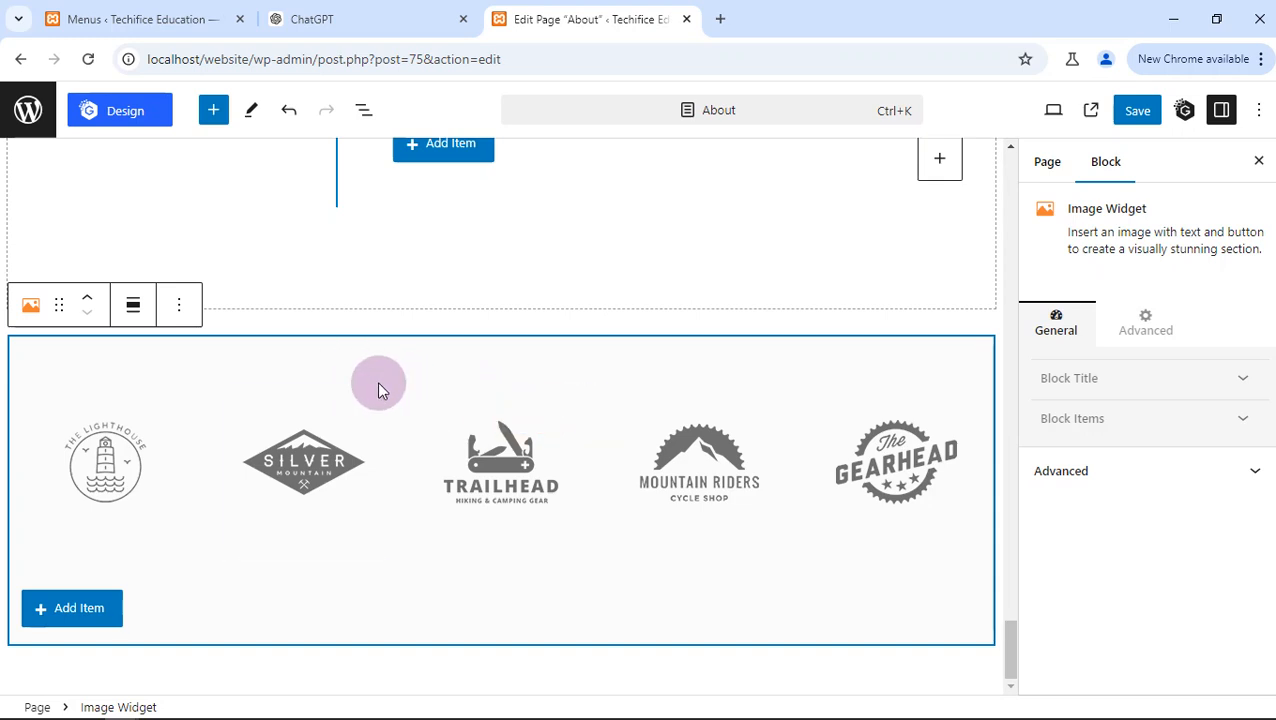
key(Delete)
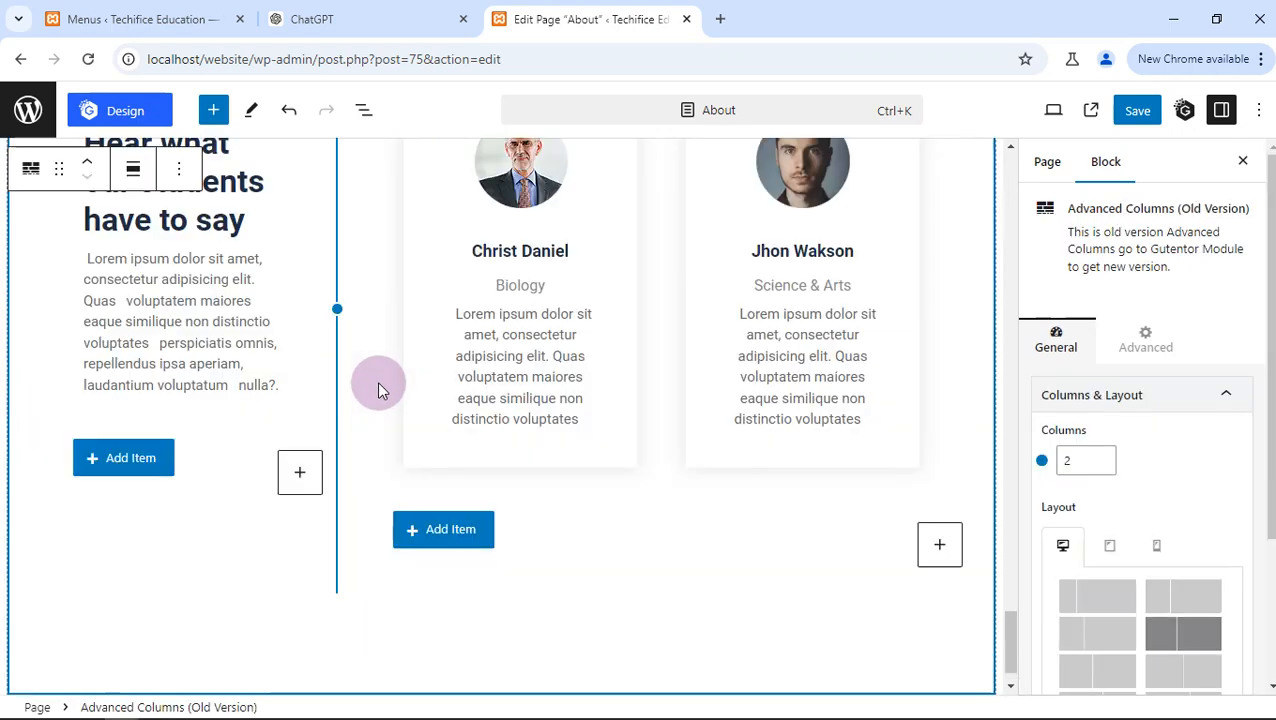
- Save the About page with its new welcome text and image and without the brand logo row
scroll(377, 381, down, 1)
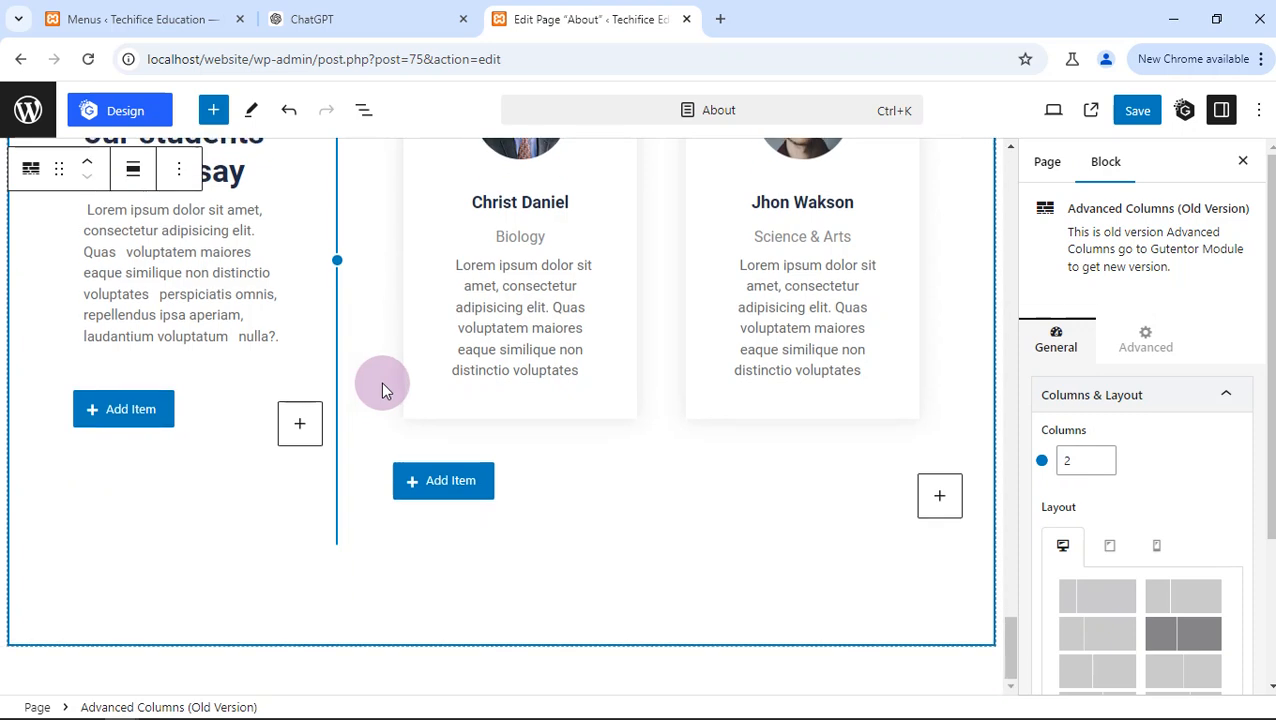
click(1130, 111)
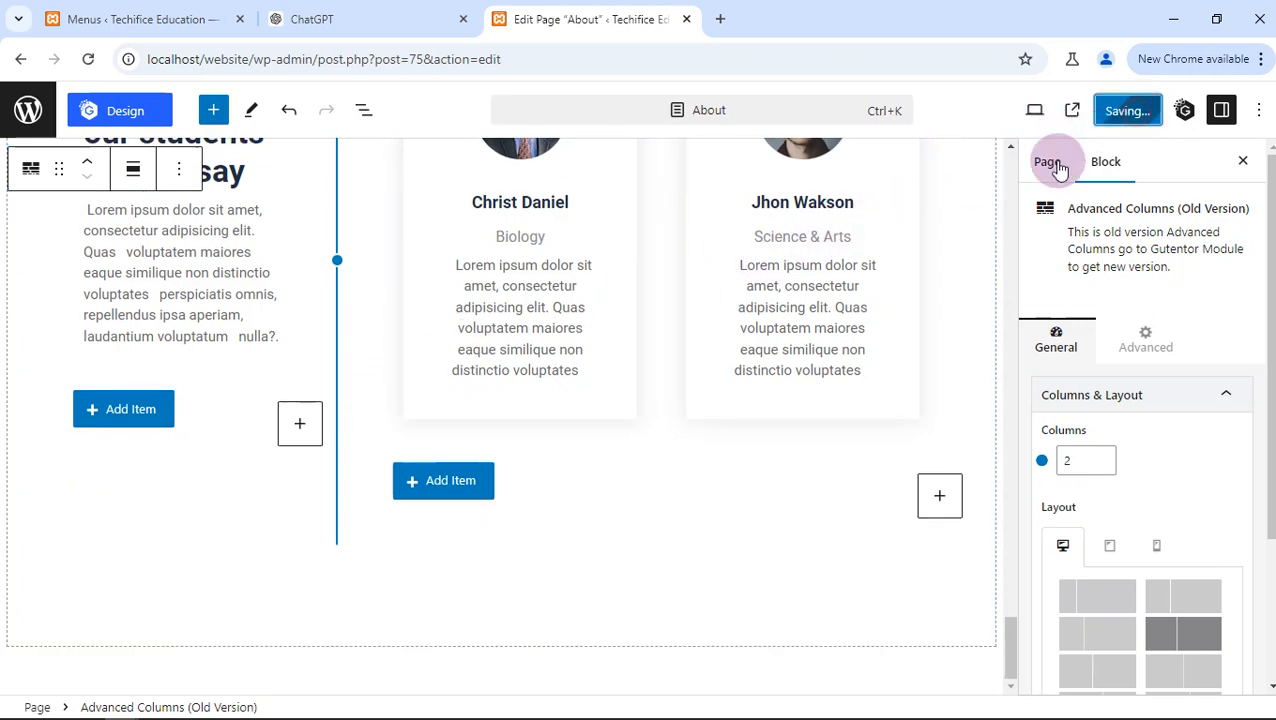
scroll(726, 280, up, 4)
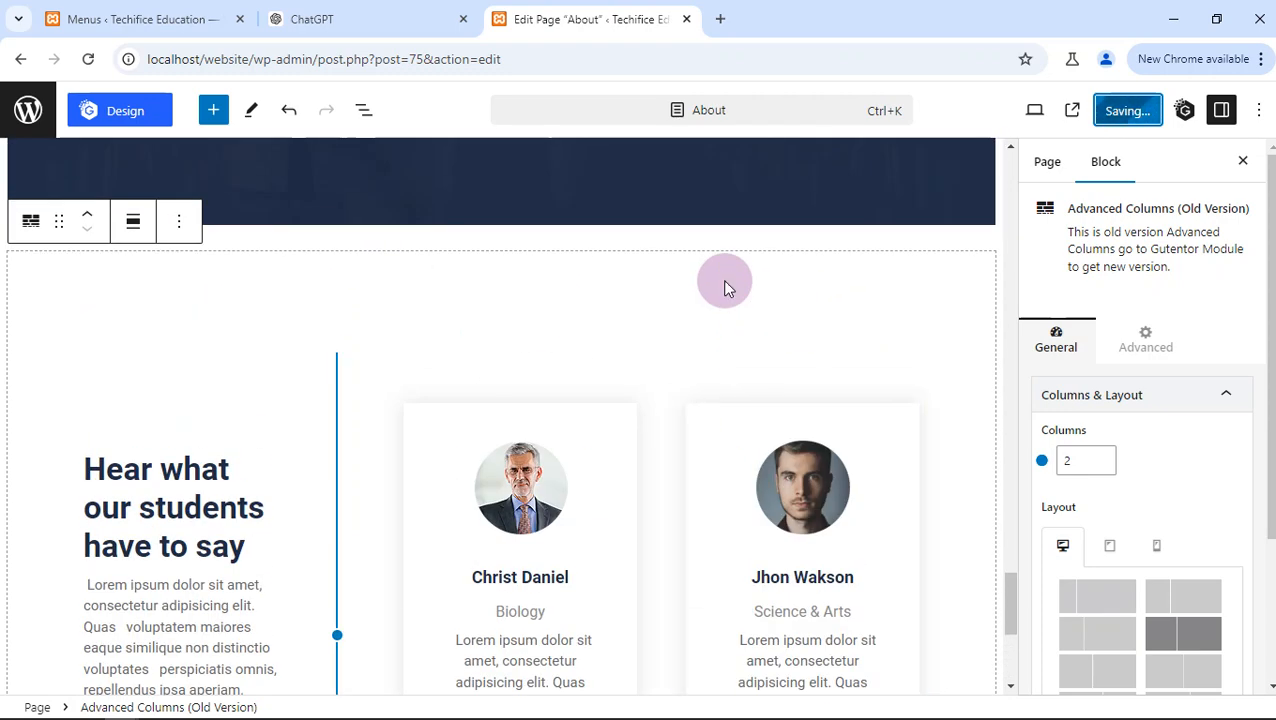
scroll(726, 286, up, 8)
scroll(725, 287, up, 15)
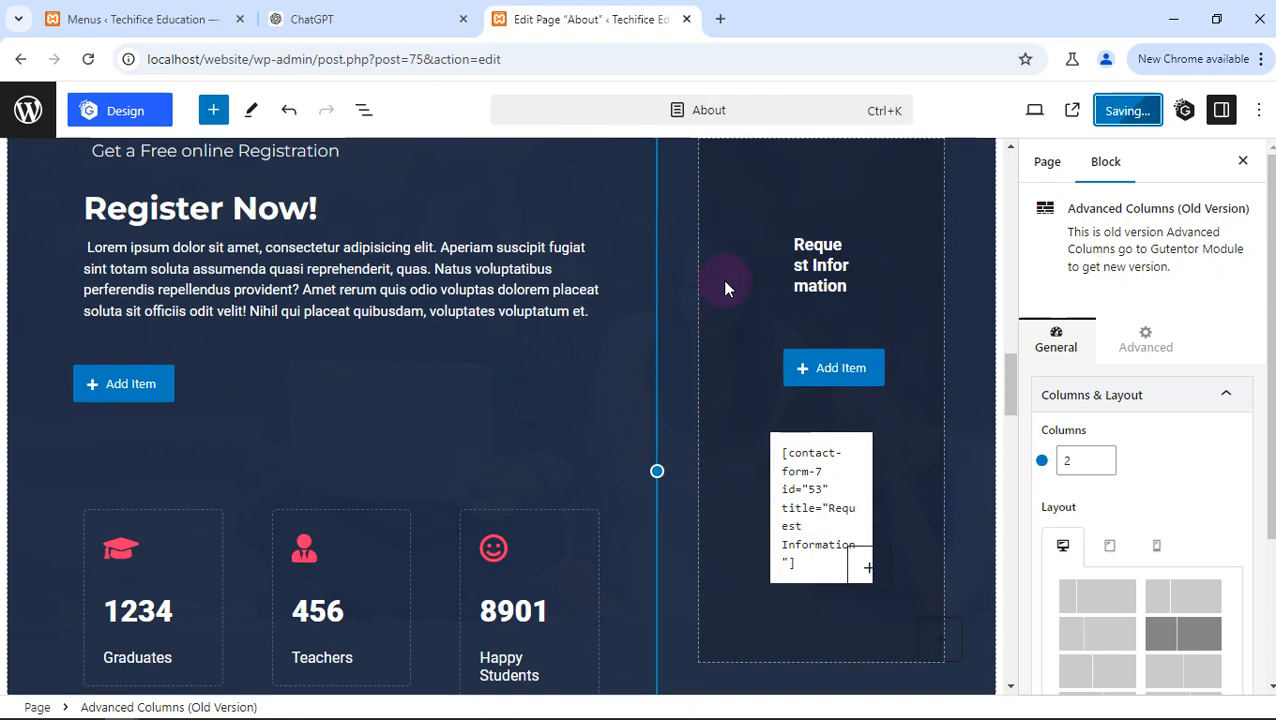
scroll(725, 288, up, 10)
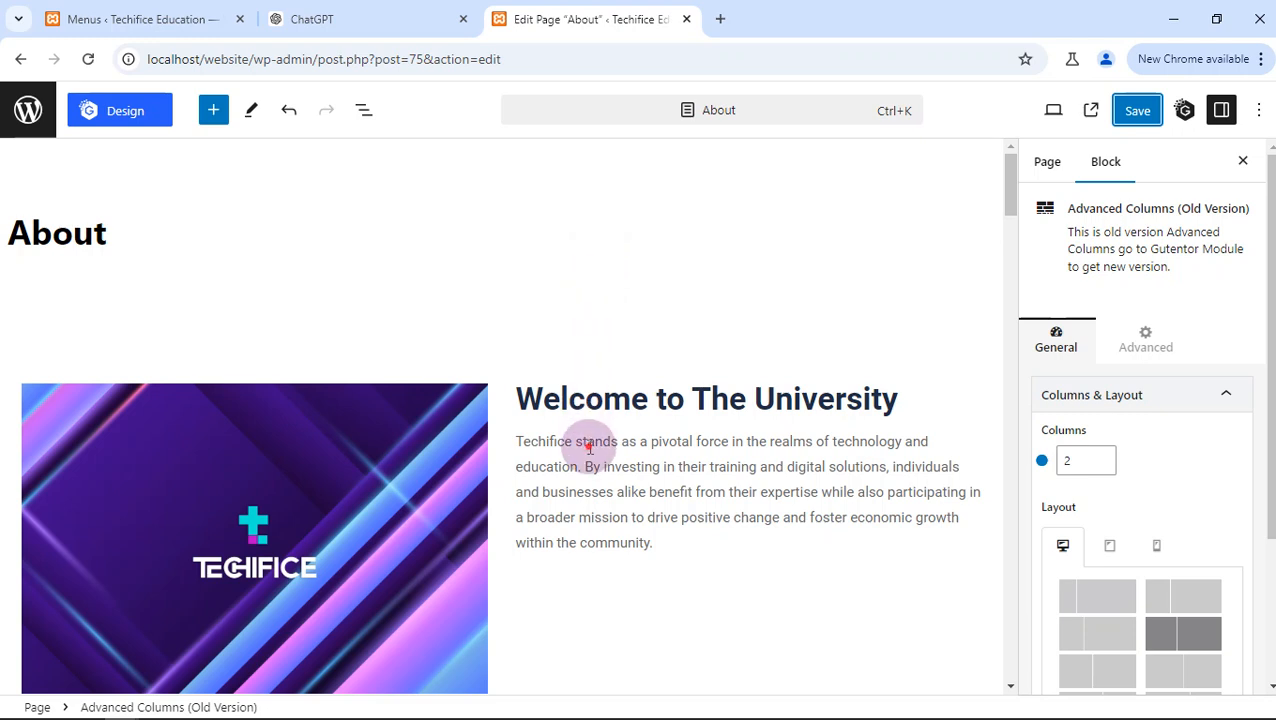
drag(586, 441, 659, 447)
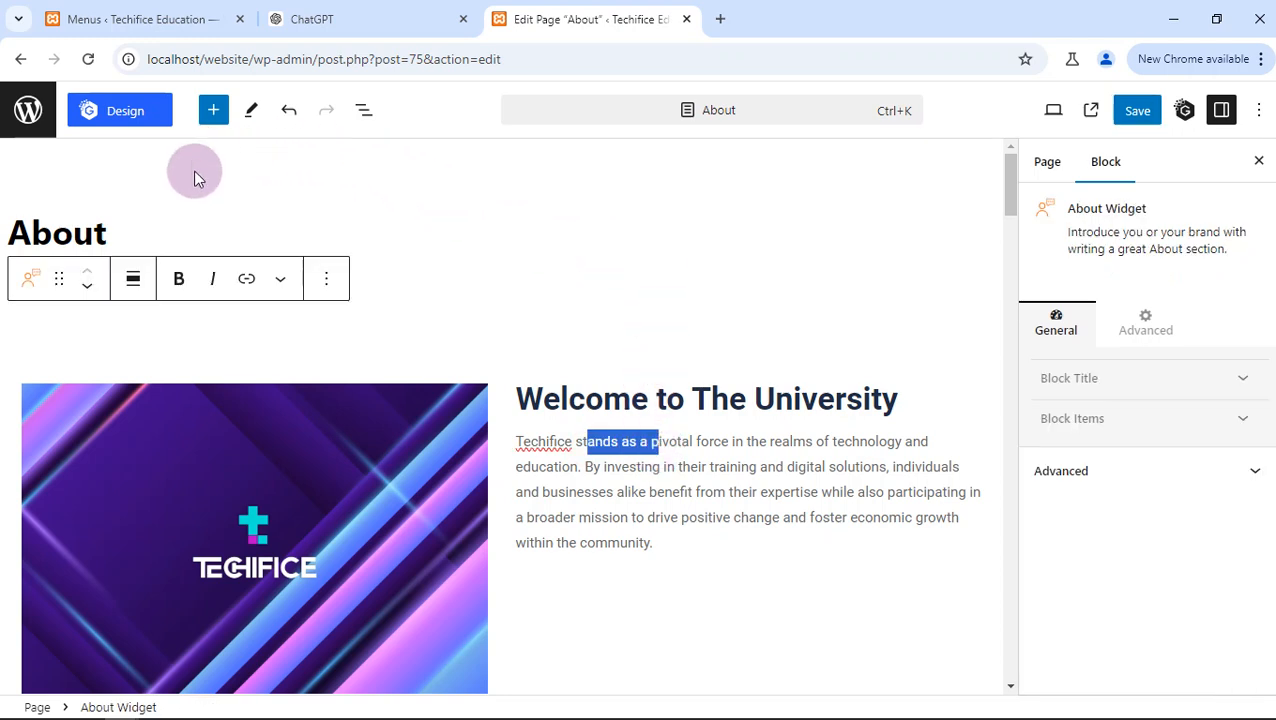